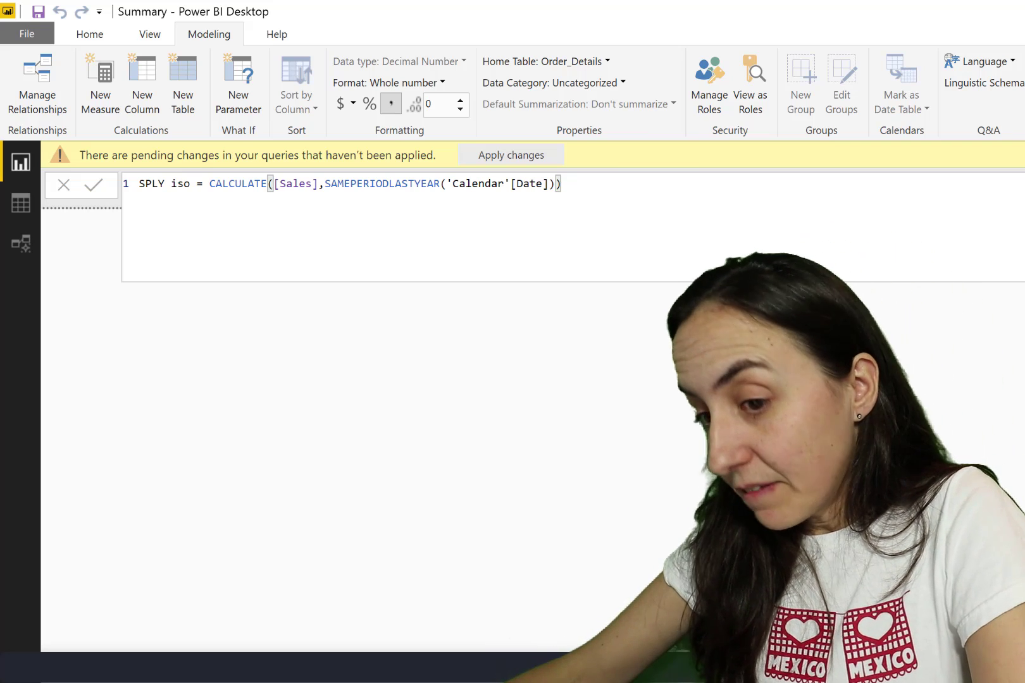
key("ctrl+a")
type("SPLY acc = CALCULATE([YTD], SAMEPERIODLASTYEAR('Calendar'[Date]))")
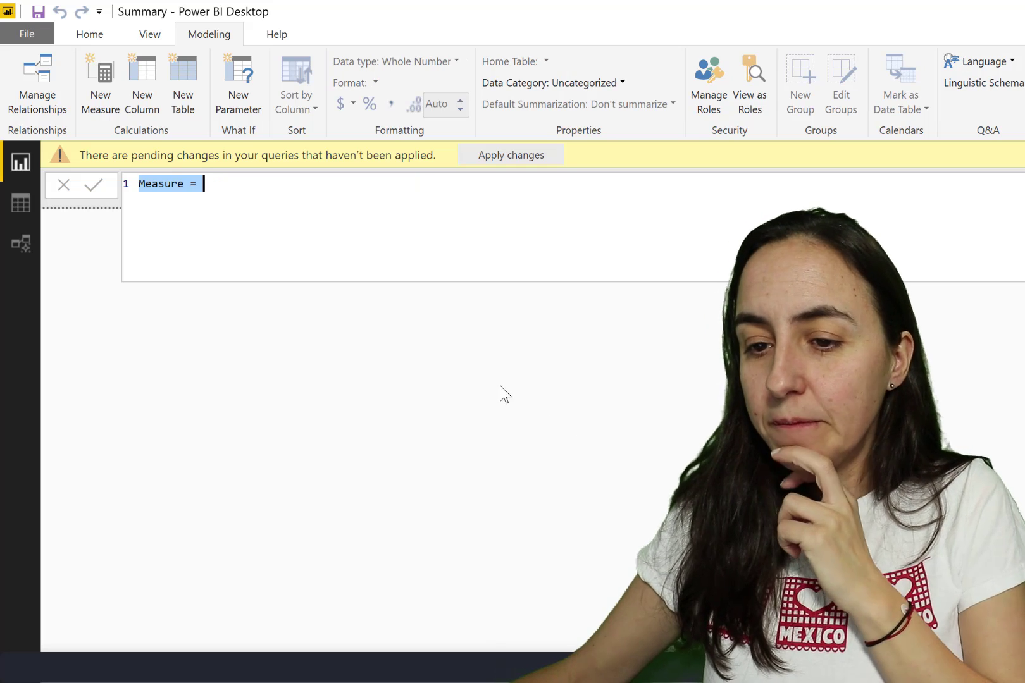
Name the new measure "YOY with variables" and begin a VAR declaration on the second line.
type("YOU")
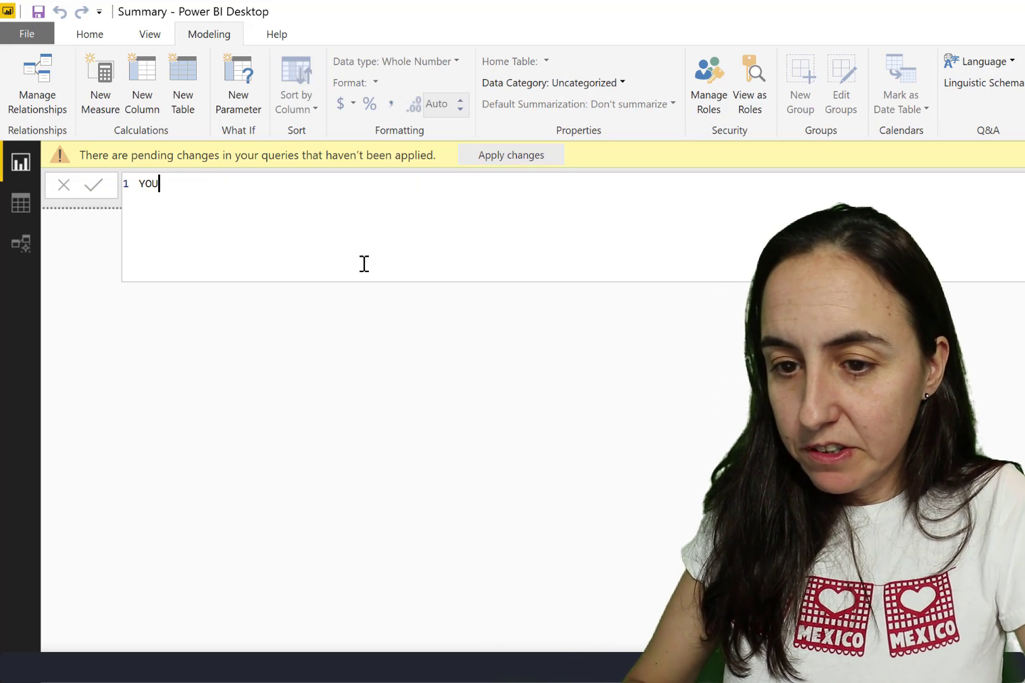
key("BackSpace")
type("Y")
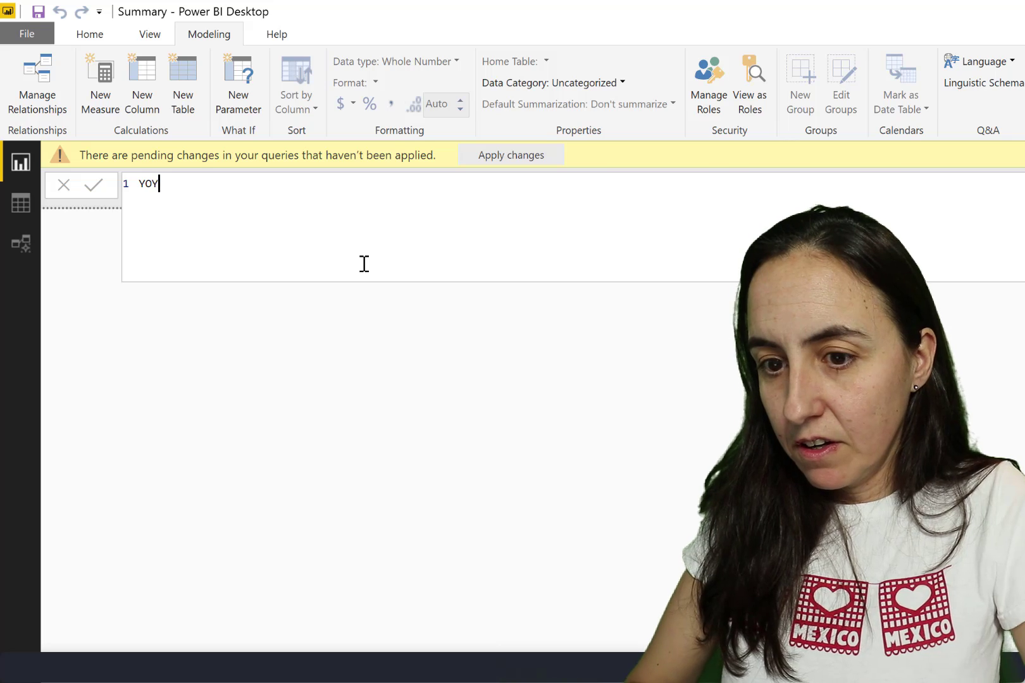
type(" with varia")
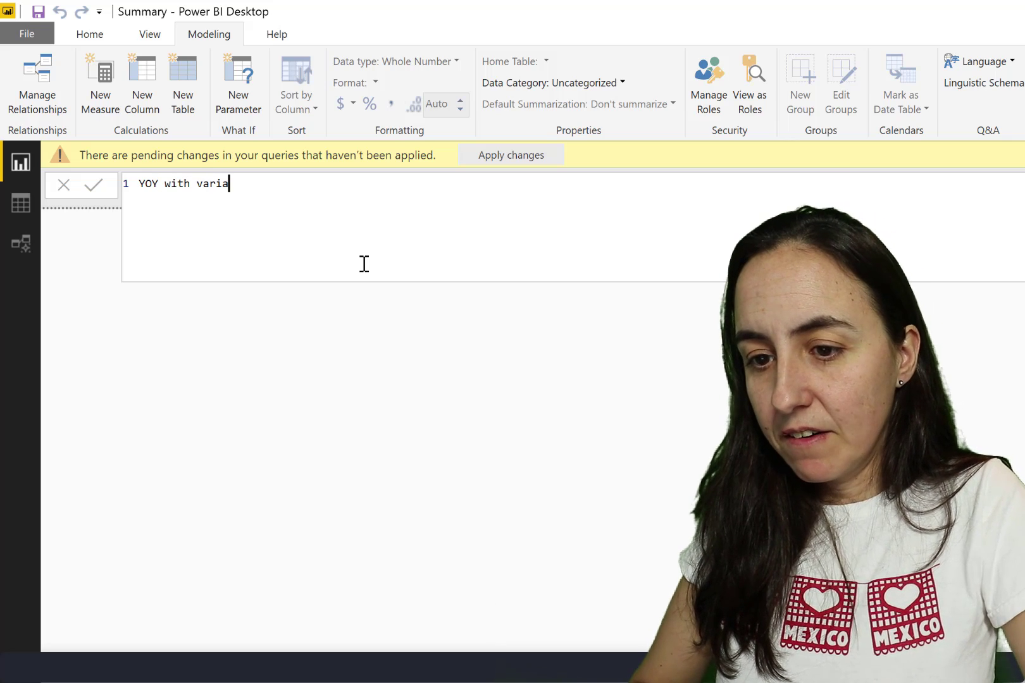
type("bles=")
key("shift+Return")
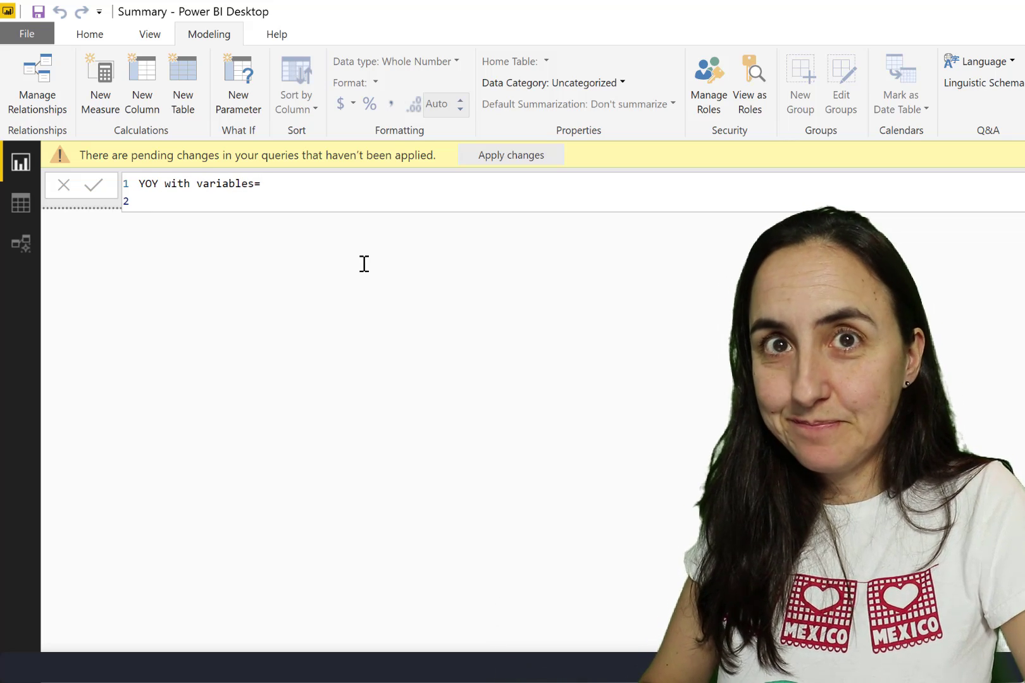
type("VA")
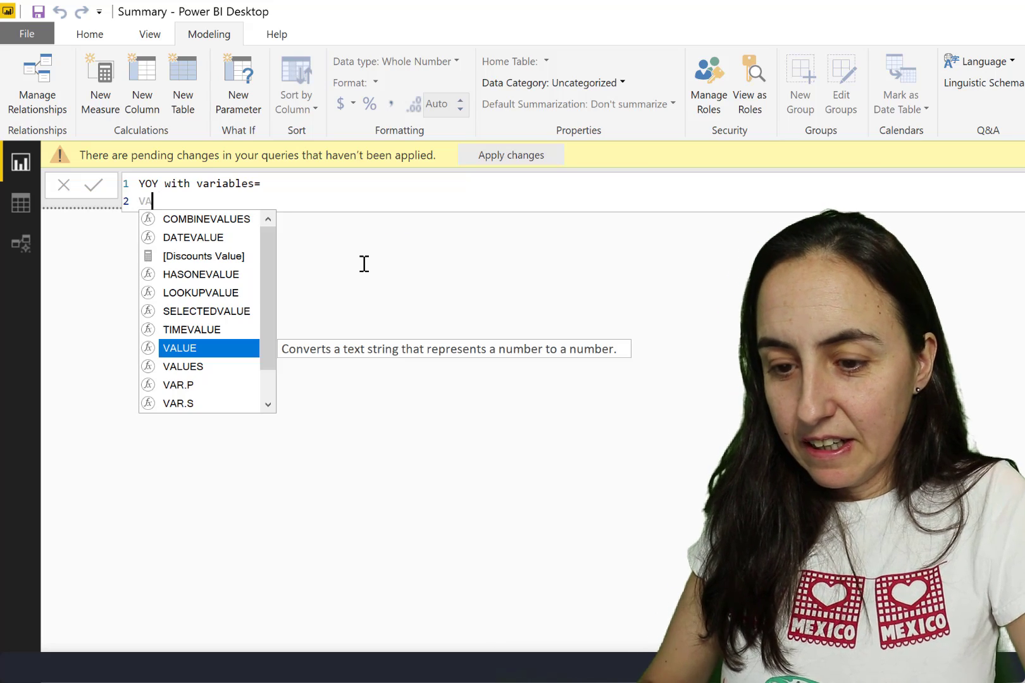
type("R")
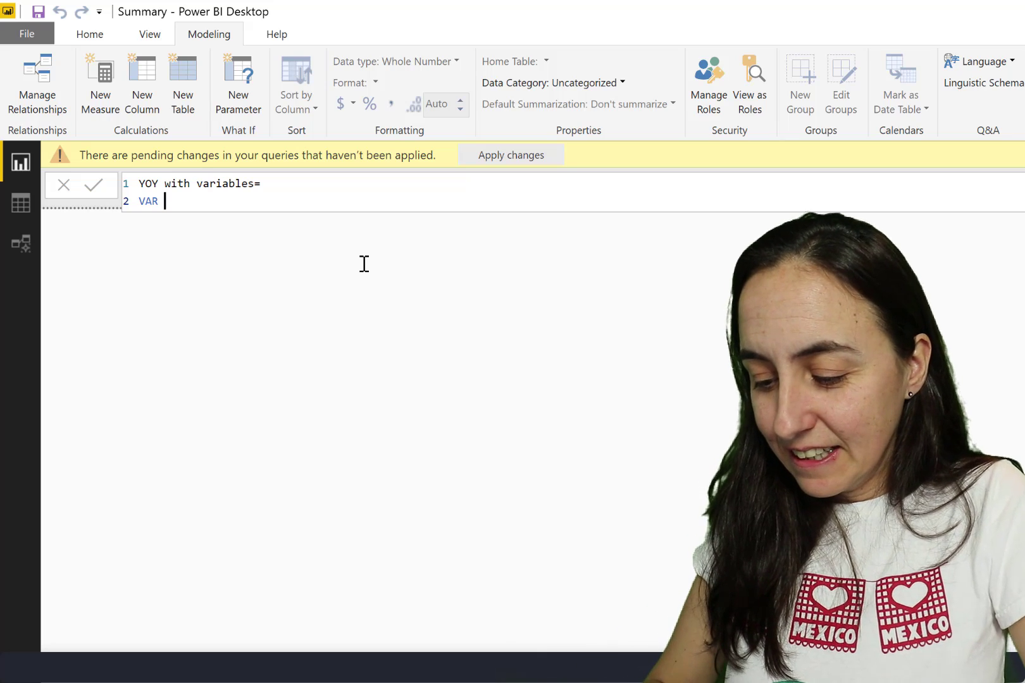
Try "sales pre" and "sales" as the variable name after VAR, clearing each attempt.
type("sales pre")
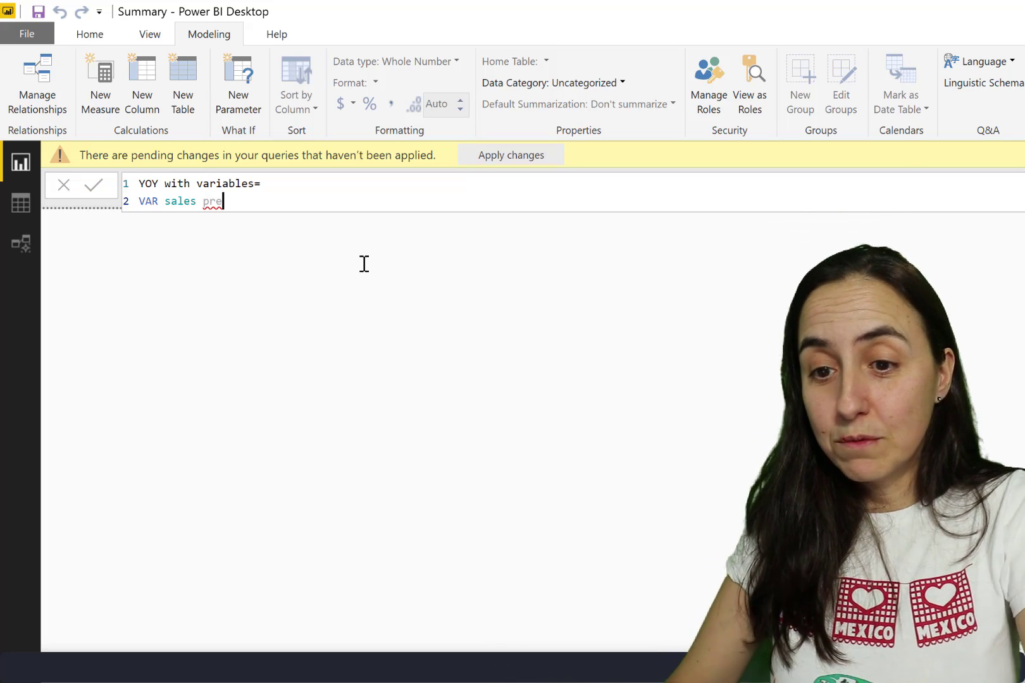
key("BackSpace")
key("BackSpace")
key("BackSpace")
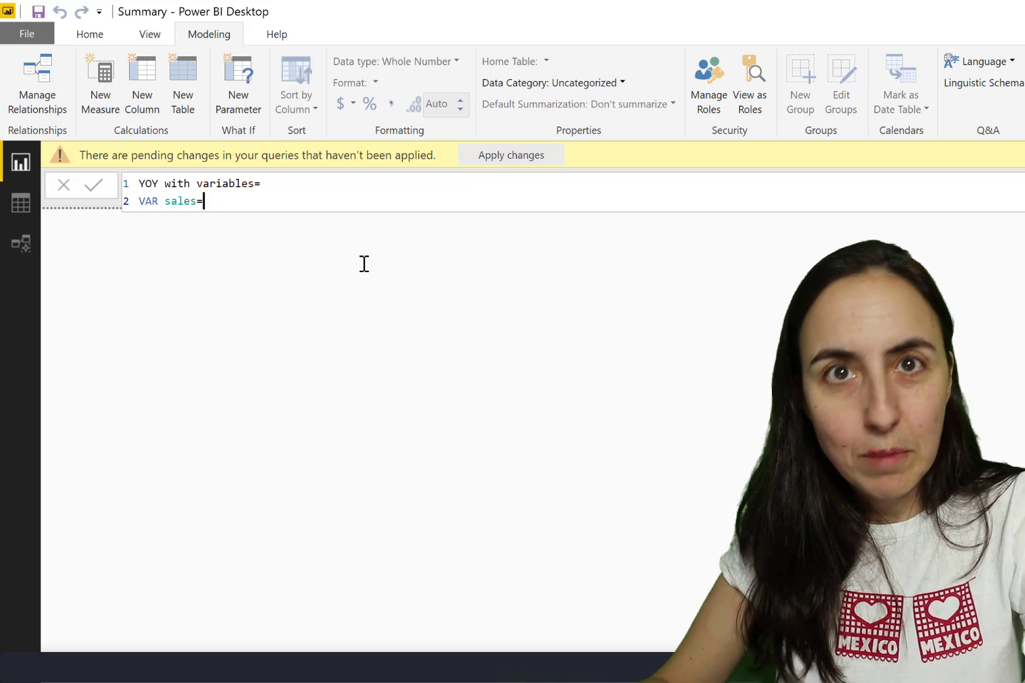
key("BackSpace")
key("BackSpace")
key("BackSpace")
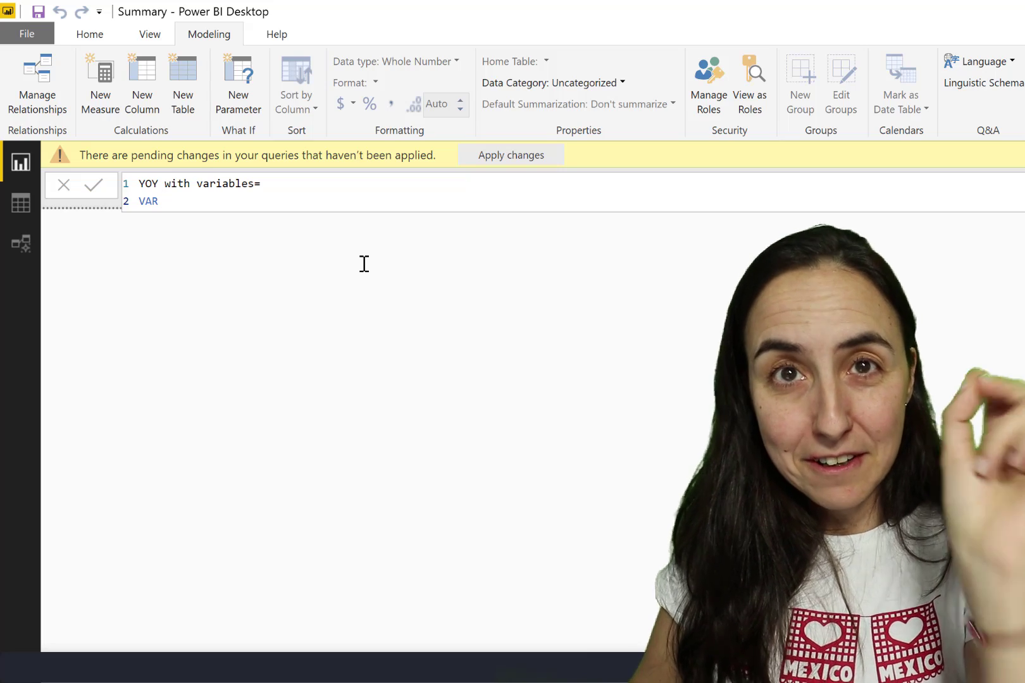
Try the function name "sum" as the variable name and clear it.
type("sum")
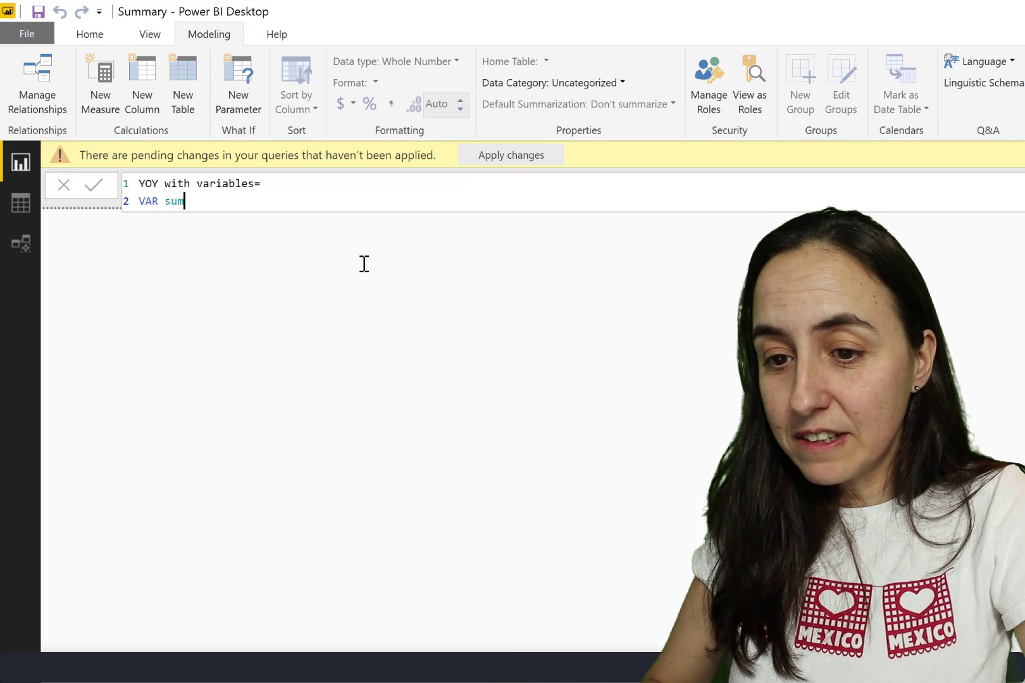
type("=")
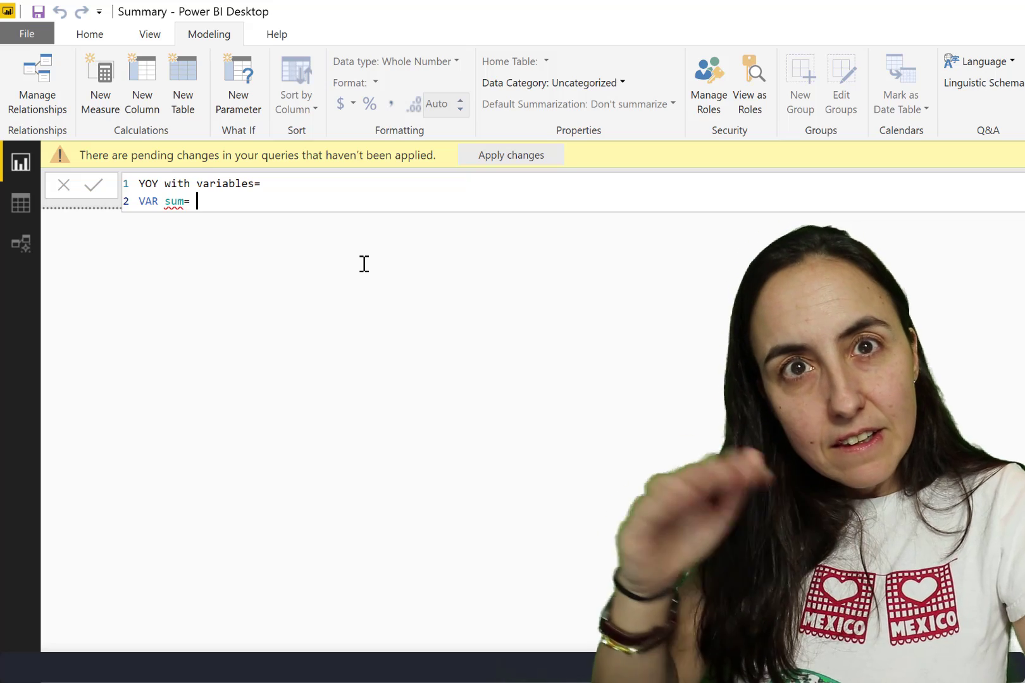
key("BackSpace")
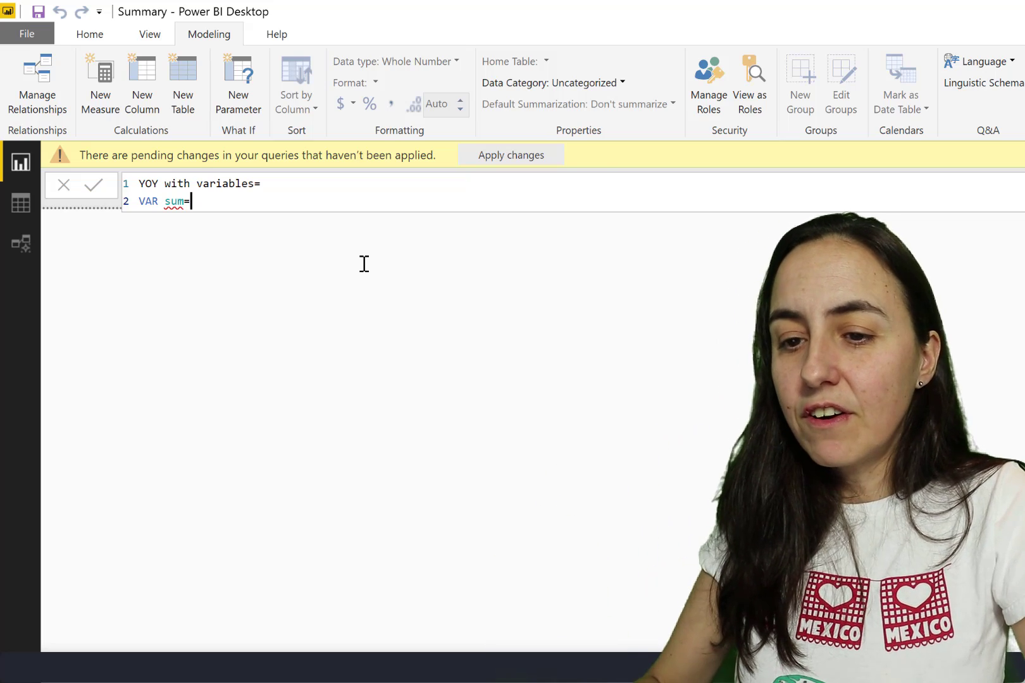
key("BackSpace")
key("BackSpace")
key("BackSpace")
Try the function name "count" as the variable name and clear it.
type("count=")
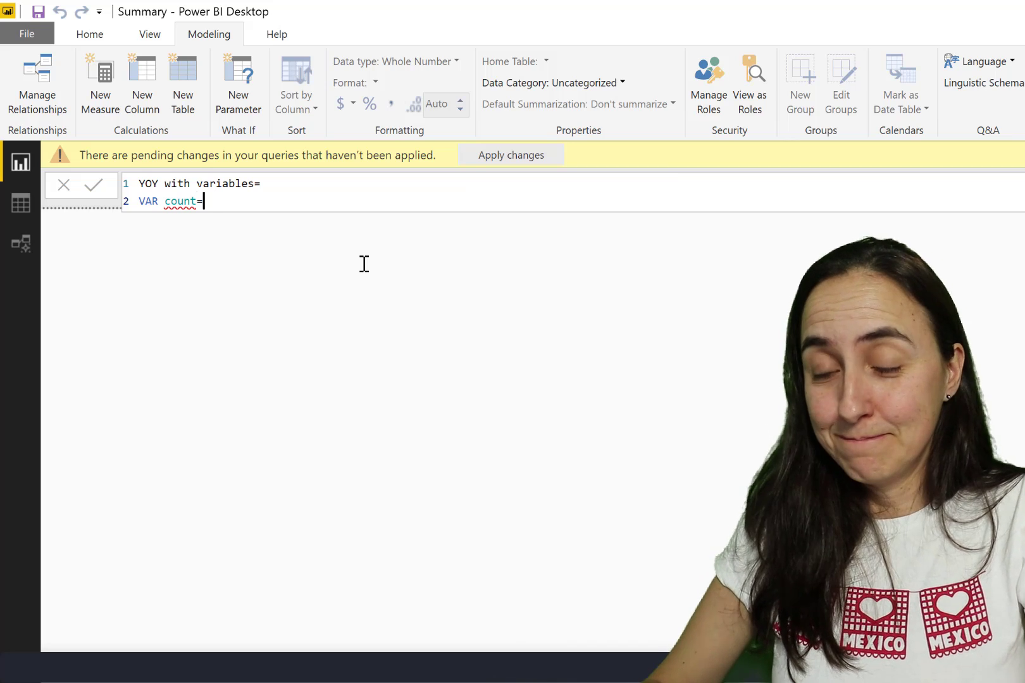
key("BackSpace")
key("BackSpace")
key("BackSpace")
key("BackSpace")
key("BackSpace")
key("BackSpace")
Try "crossfilter" as the variable name after VAR and clear it.
type("ro")
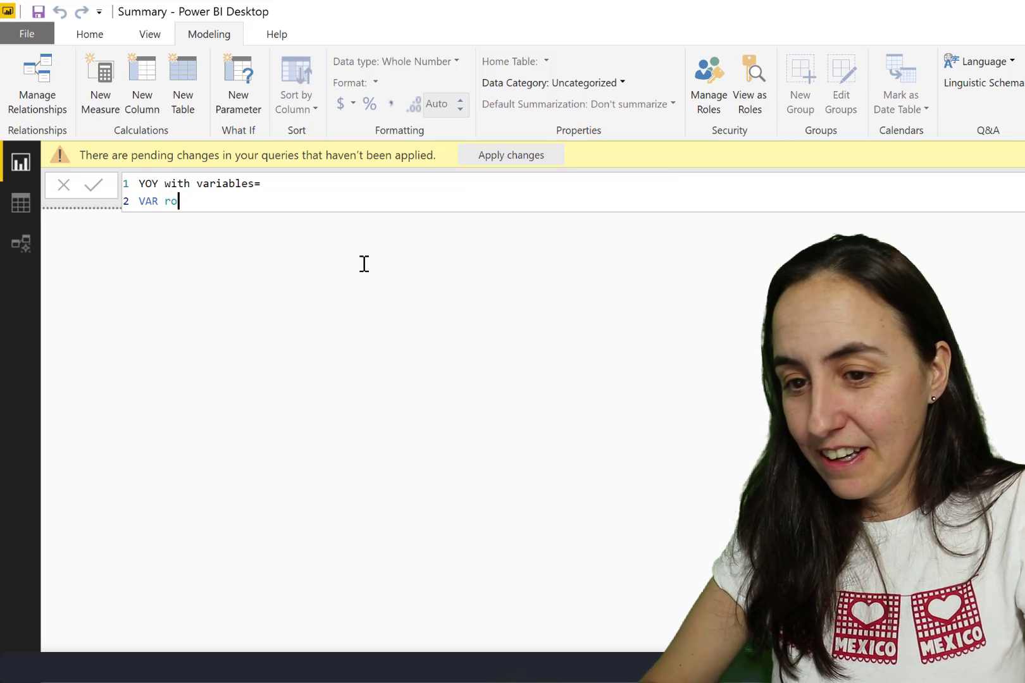
key("BackSpace")
key("BackSpace")
type("cros")
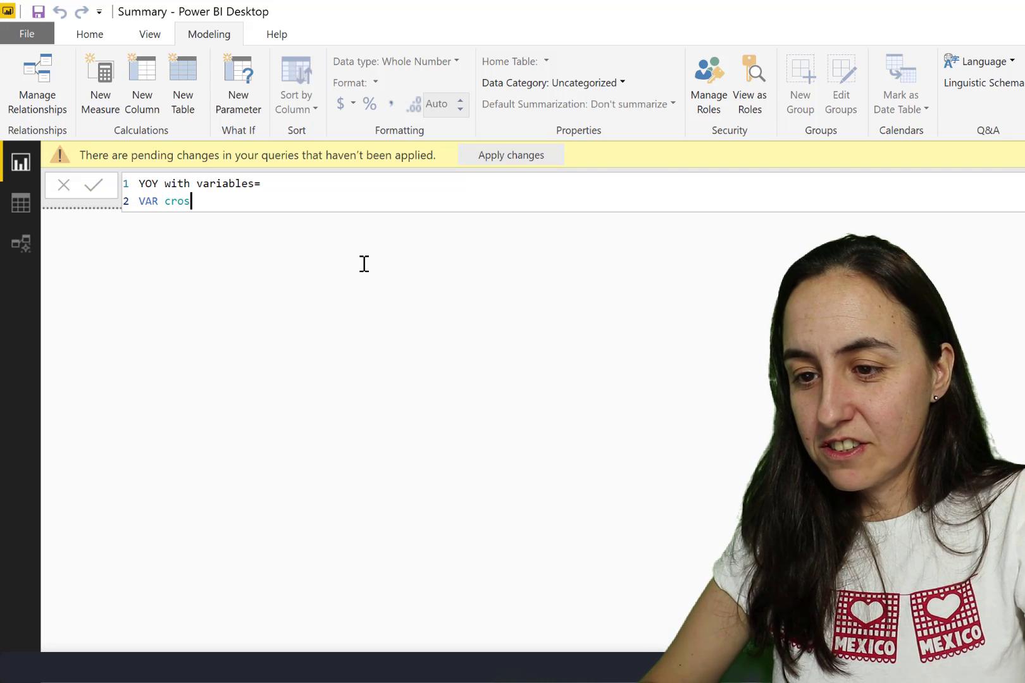
type("sfilet")
key("BackSpace")
key("BackSpace")
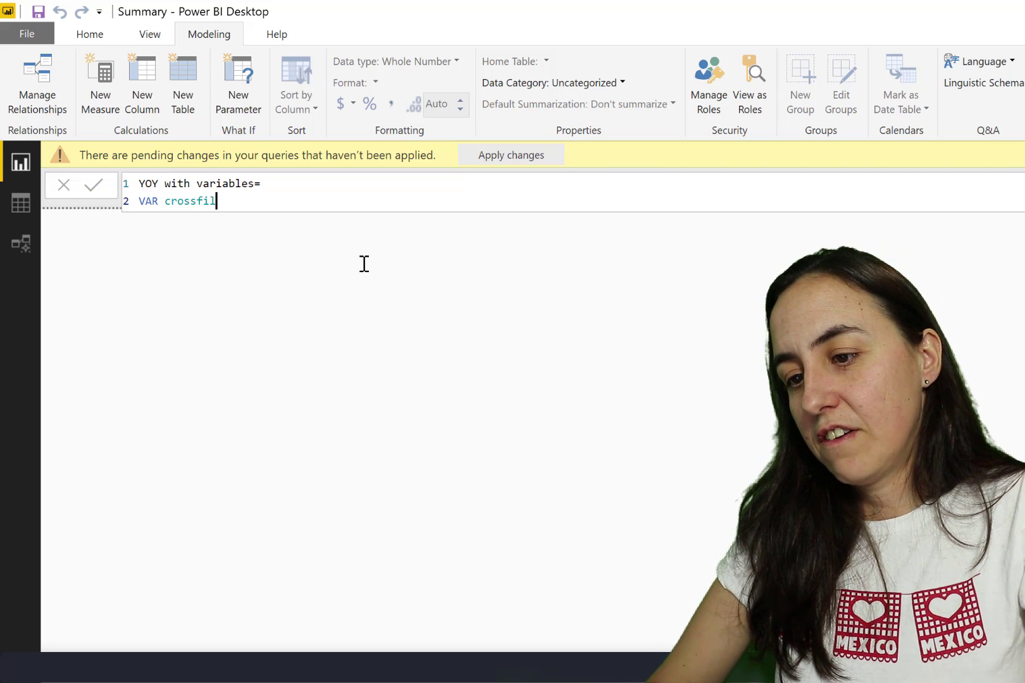
type("ter=")
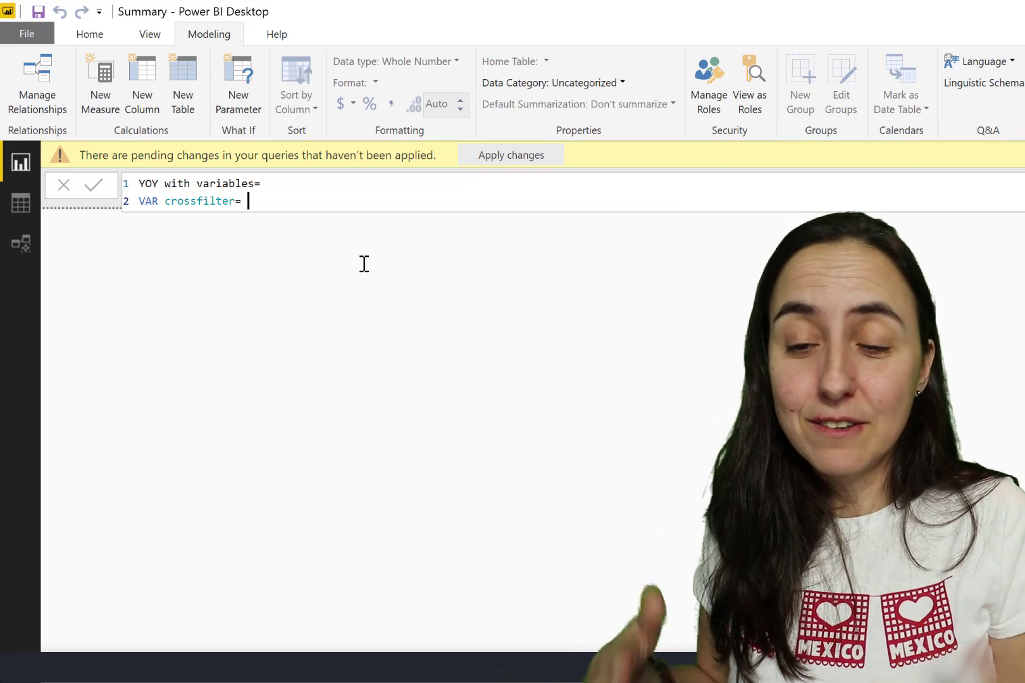
key("BackSpace")
key("BackSpace")
key("BackSpace")
key("BackSpace")
key("BackSpace")
key("BackSpace")
key("BackSpace")
key("BackSpace")
key("BackSpace")
key("BackSpace")
key("BackSpace")
key("BackSpace")
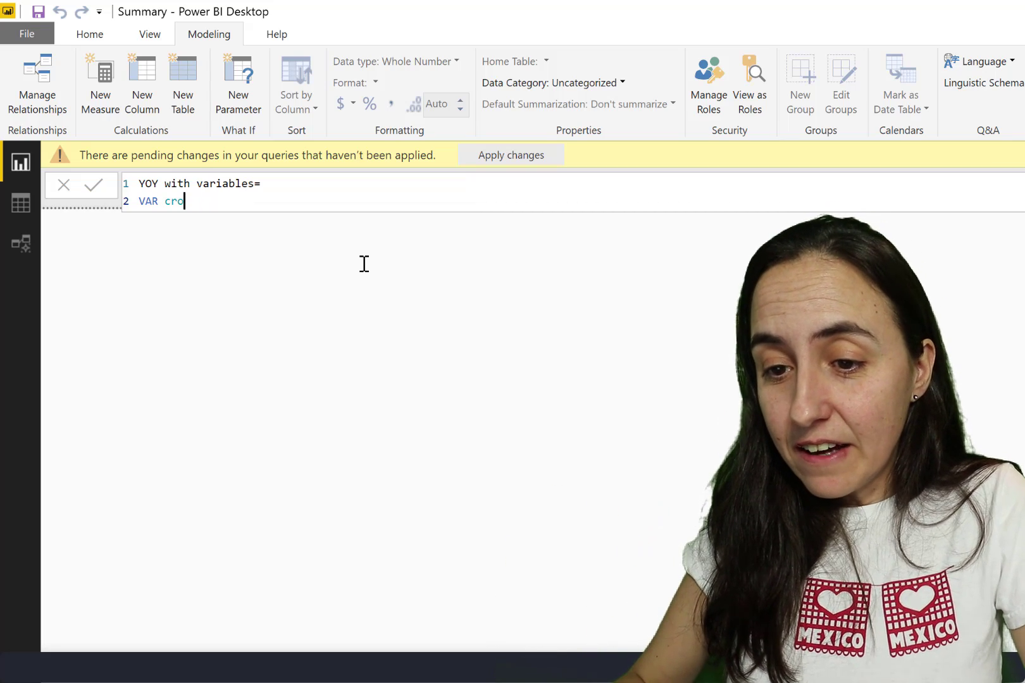
Try a variable name beginning with a number, "10pr", and clear it.
type("10pr")
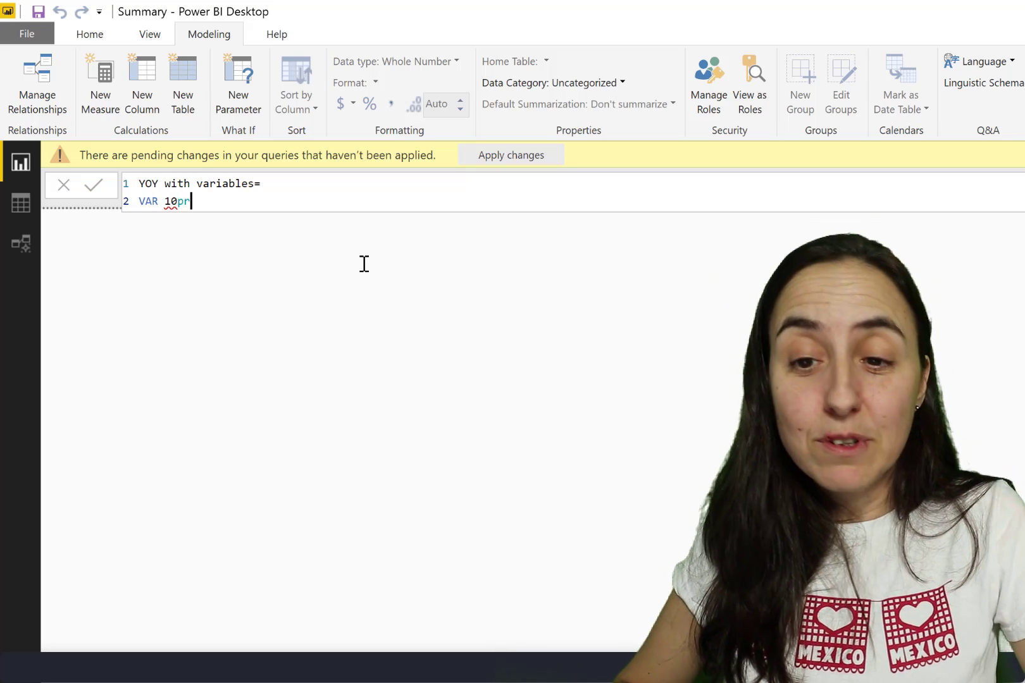
key("BackSpace")
key("BackSpace")
key("BackSpace")
key("BackSpace")
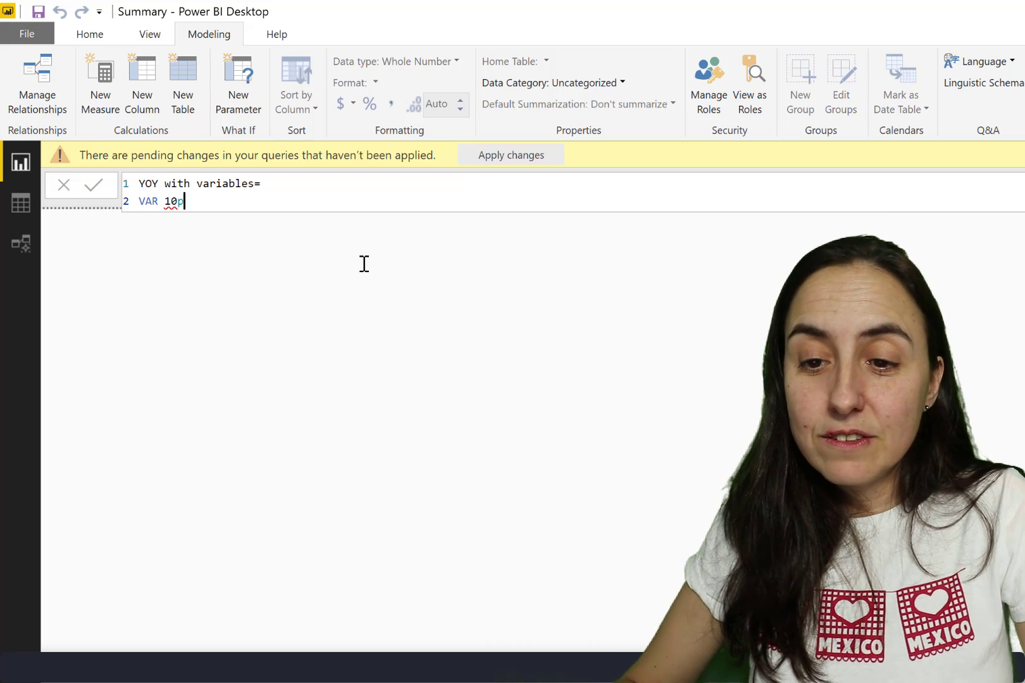
Try the number spelled out in the variable name, "tenpri", and clear it.
type("tenpri")
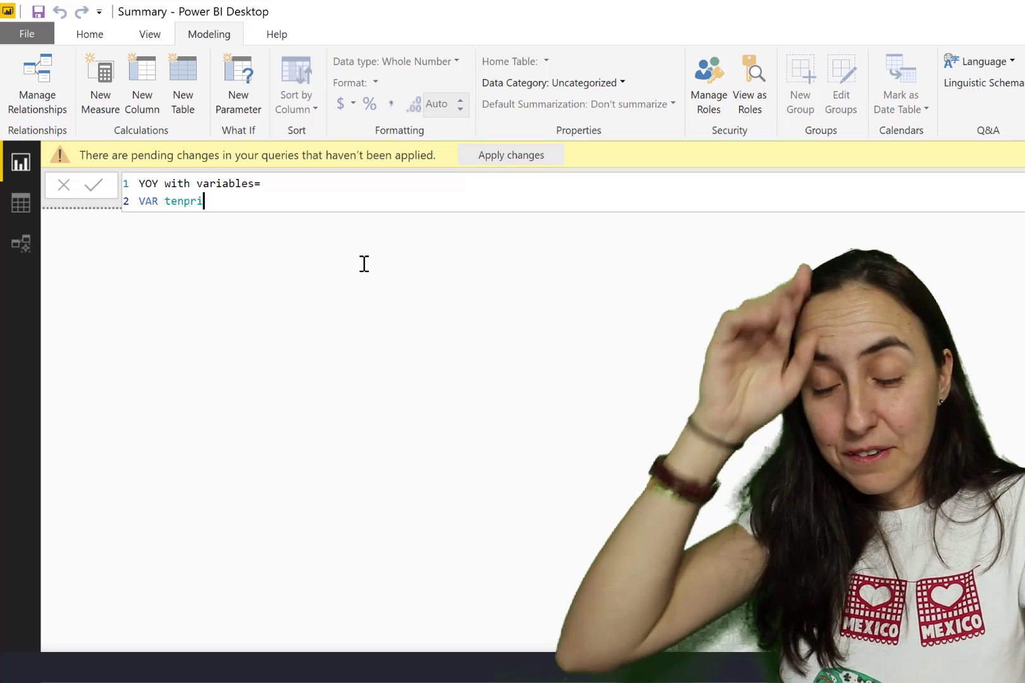
key("BackSpace")
key("BackSpace")
key("BackSpace")
key("BackSpace")
key("BackSpace")
key("BackSpace")
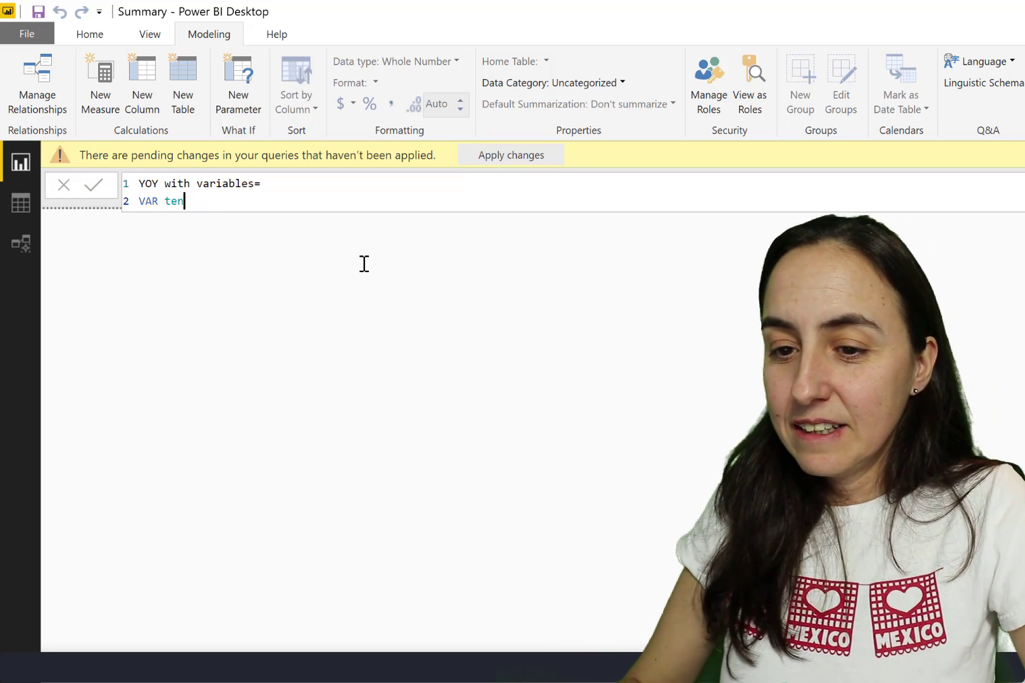
Name the first variable splysales and add the equals sign for its definition.
type("spl")
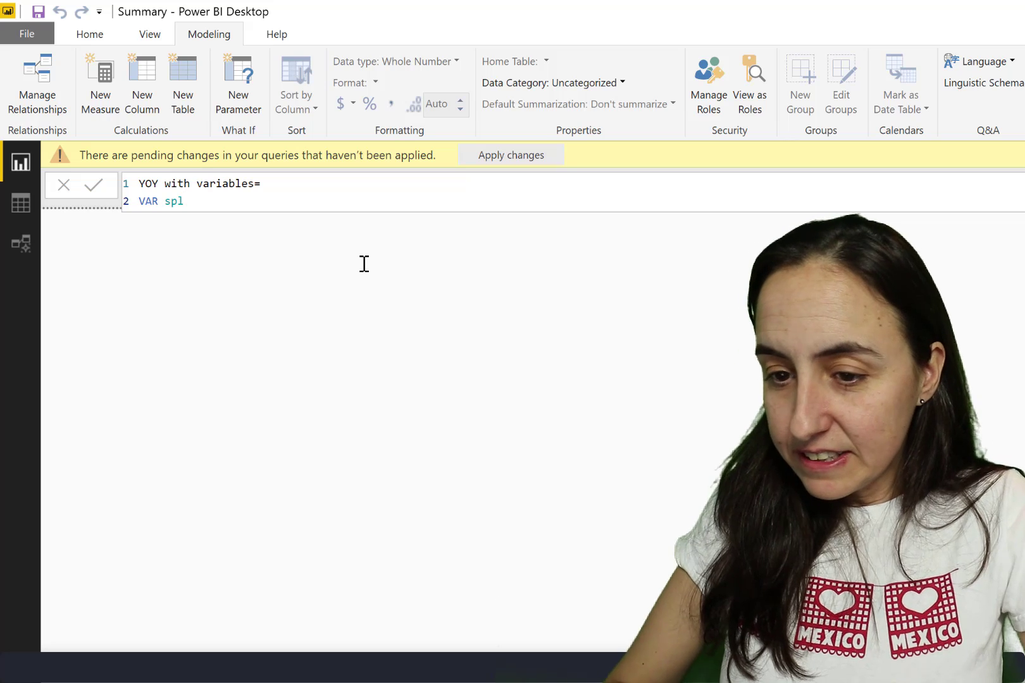
type("ysles")
key("BackSpace")
key("BackSpace")
type("a")
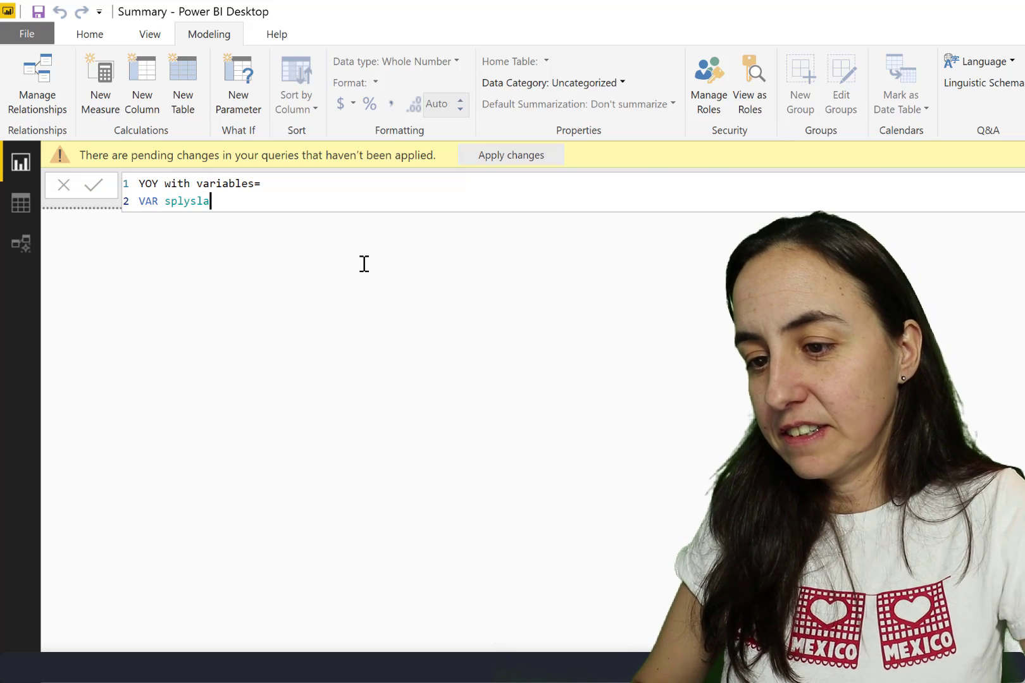
key("BackSpace")
key("BackSpace")
type("ales")
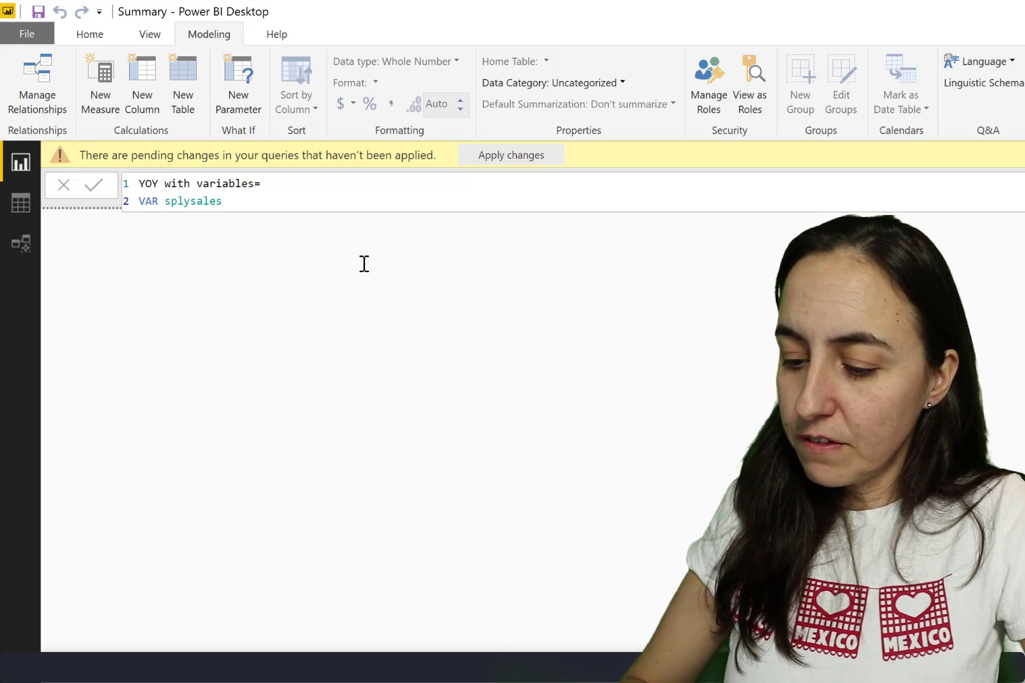
type("=")
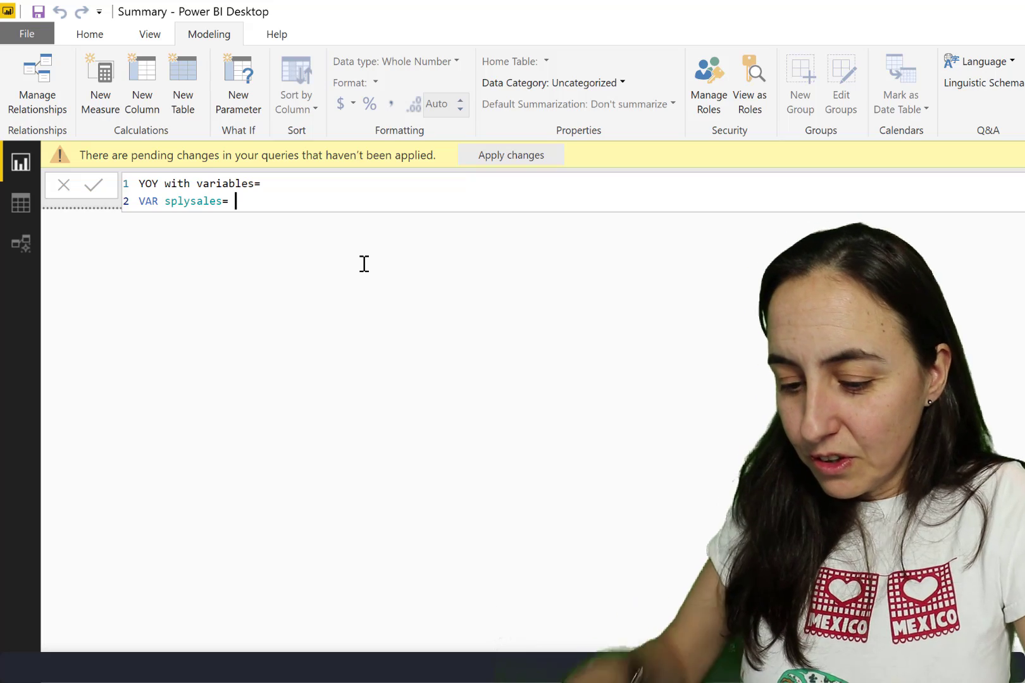
Define splysales as CALCULATE([Sales], SAMEPERIODLASTYEAR('Calendar'[Date])).
type("CALCULATE([")
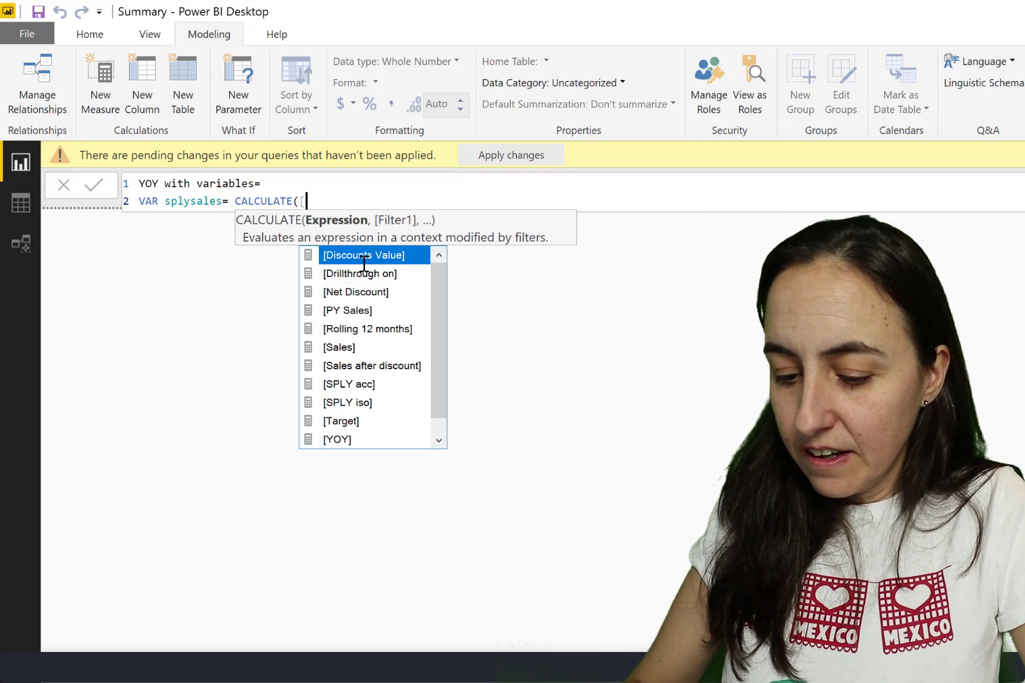
type("Sales], sam")
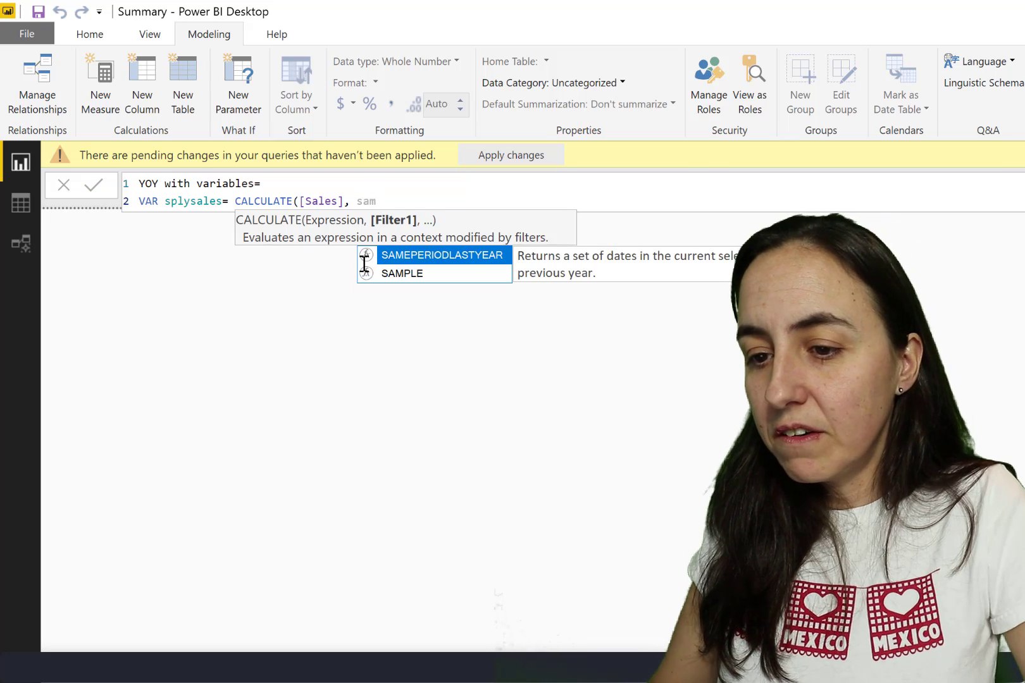
key("Tab")
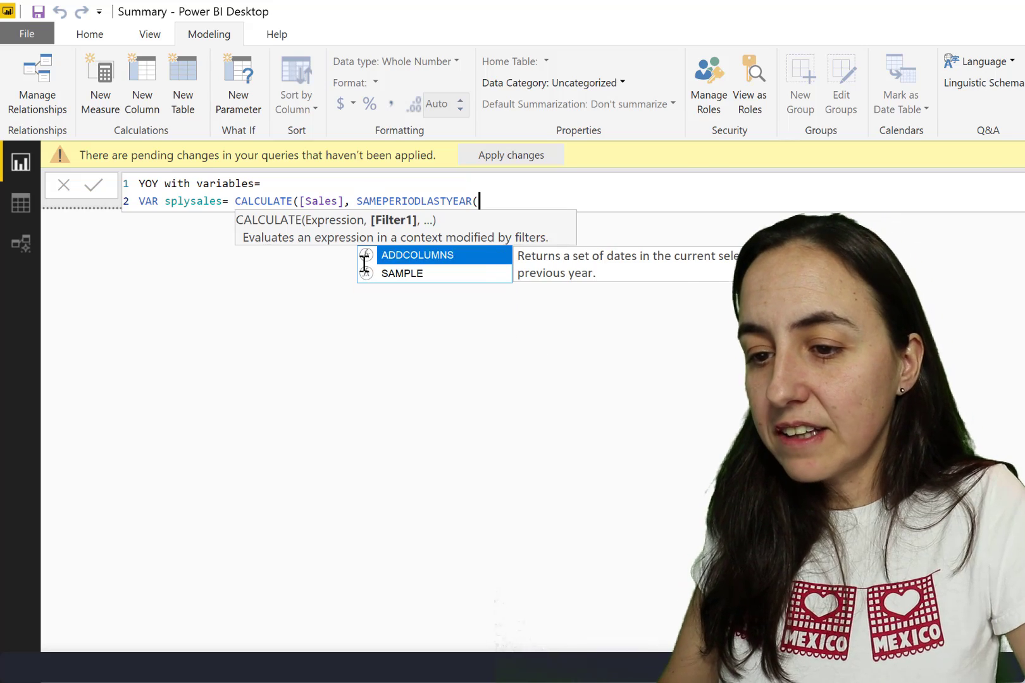
type("ca")
key("Down")
key("Down")
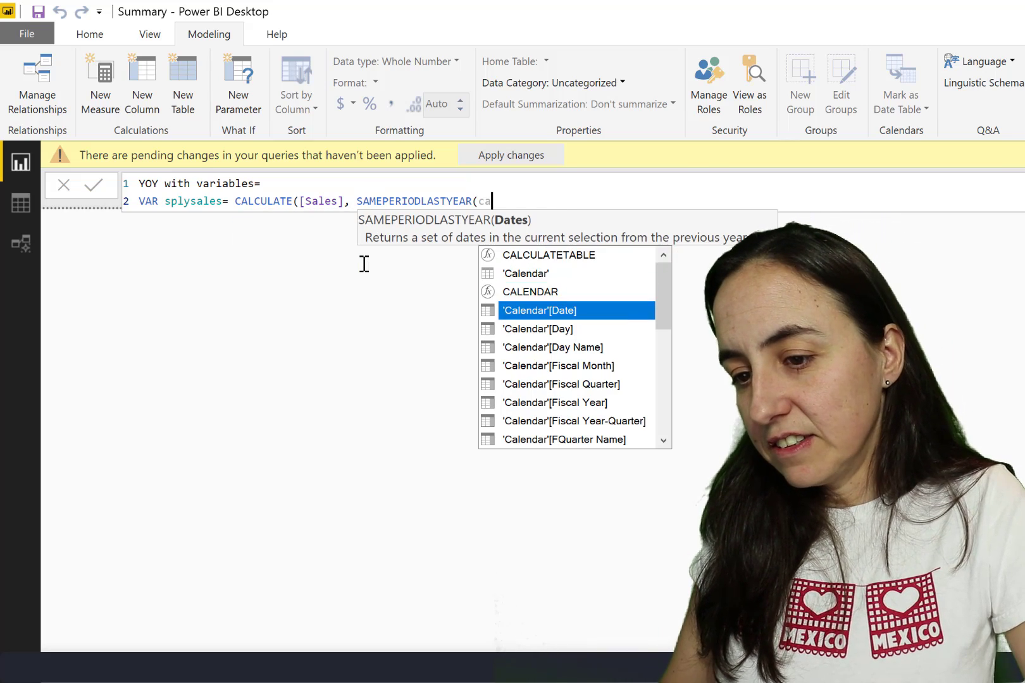
key("Tab")
type("))")
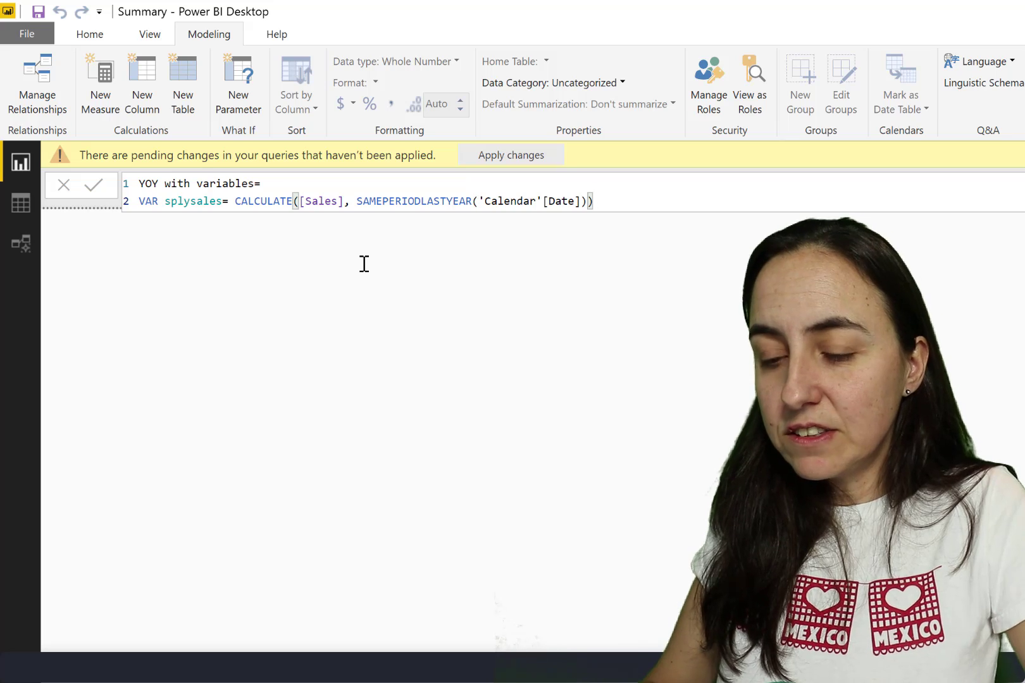
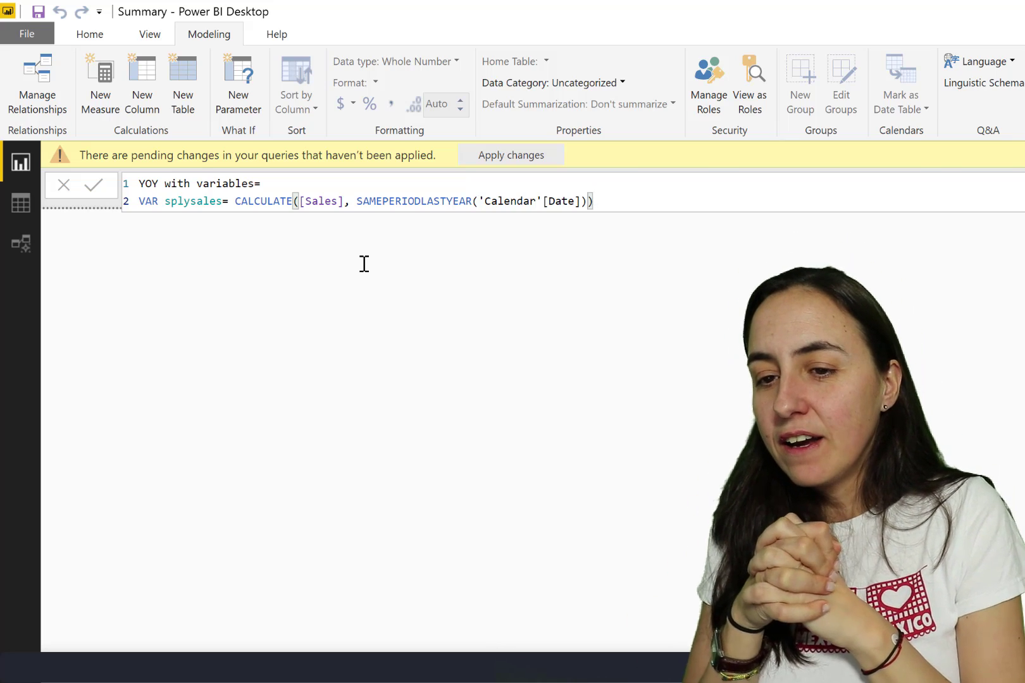
Add a second variable named currentsales on a new line and define it as the [Sales] measure.
key("shift+Return")
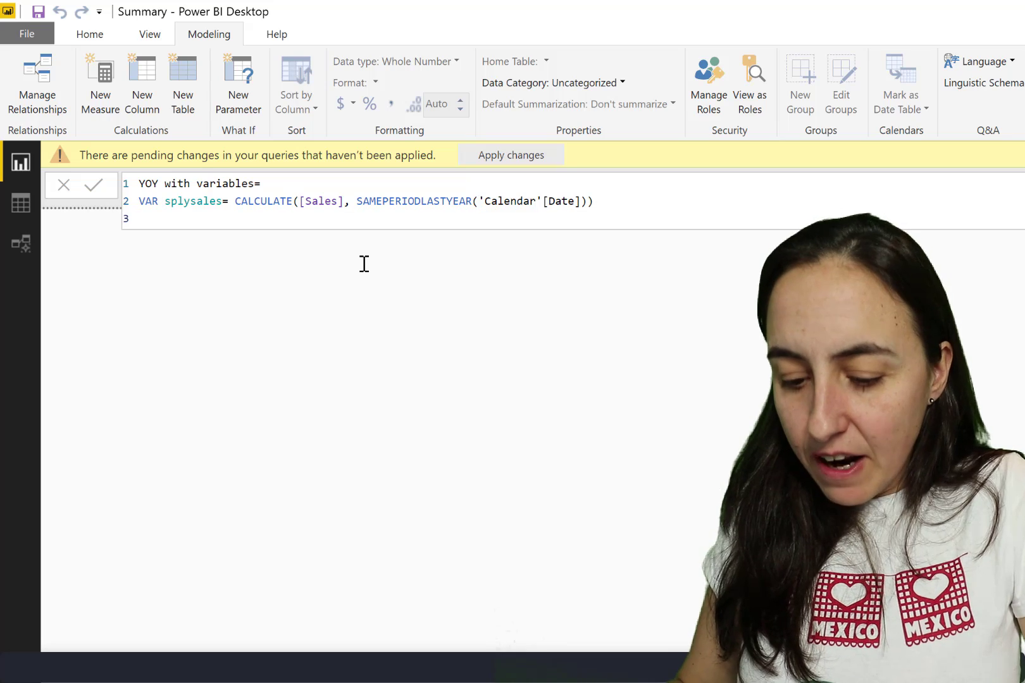
type("VAR s")
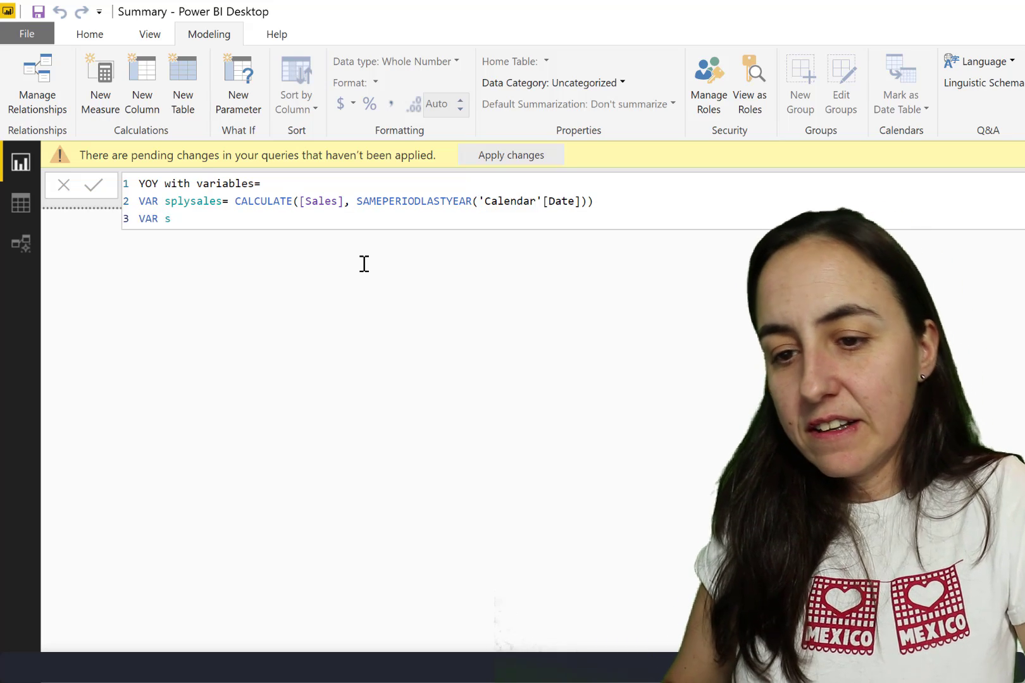
key("BackSpace")
type("currents")
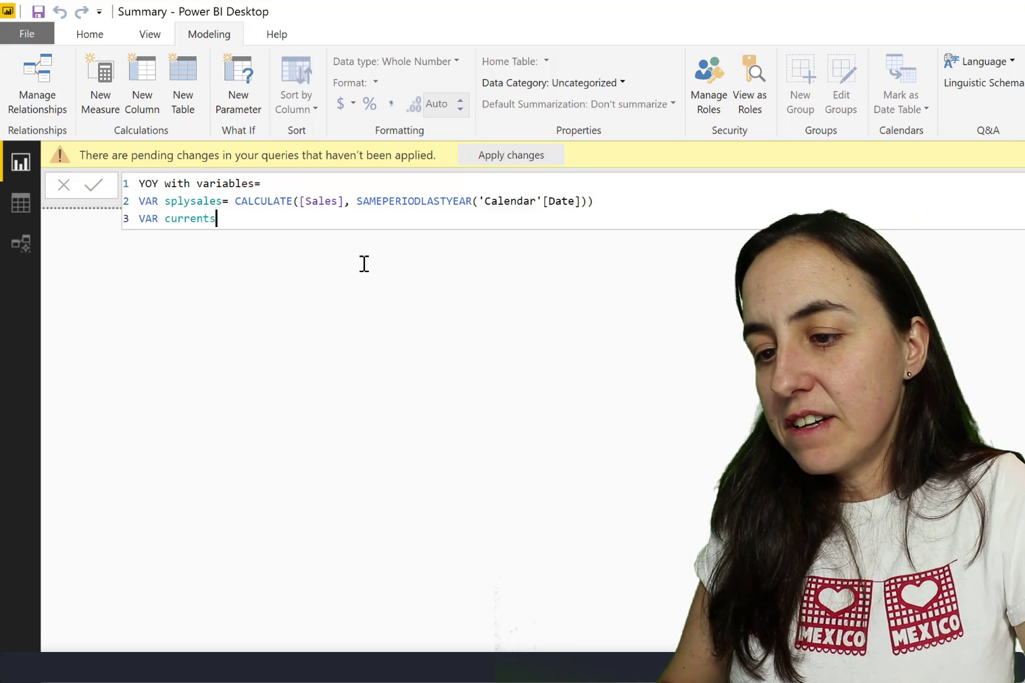
type("ales=")
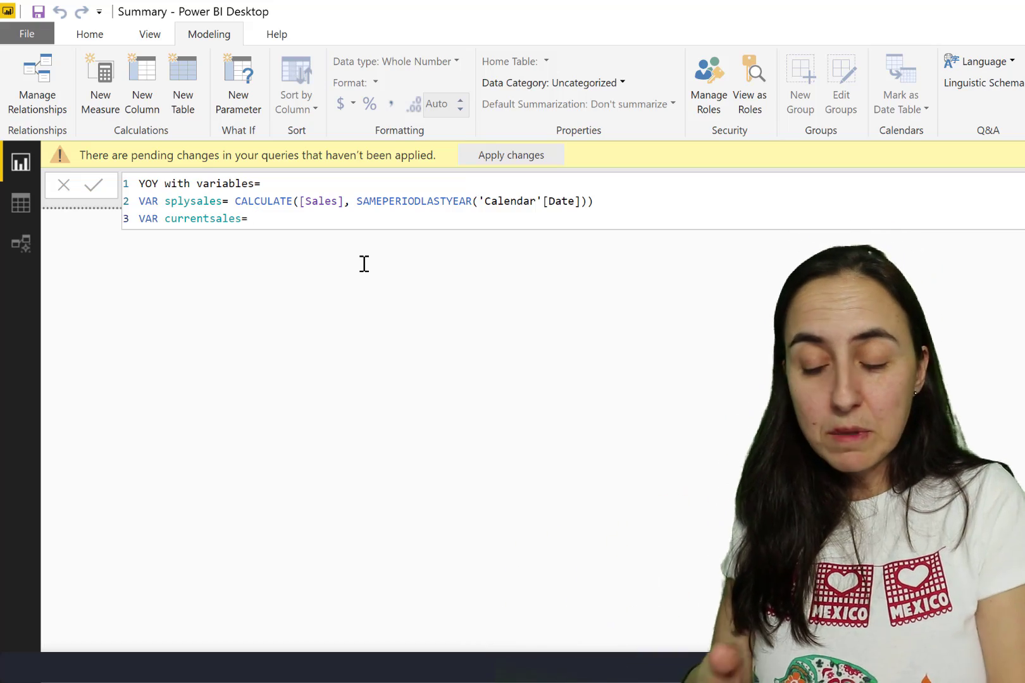
type("[")
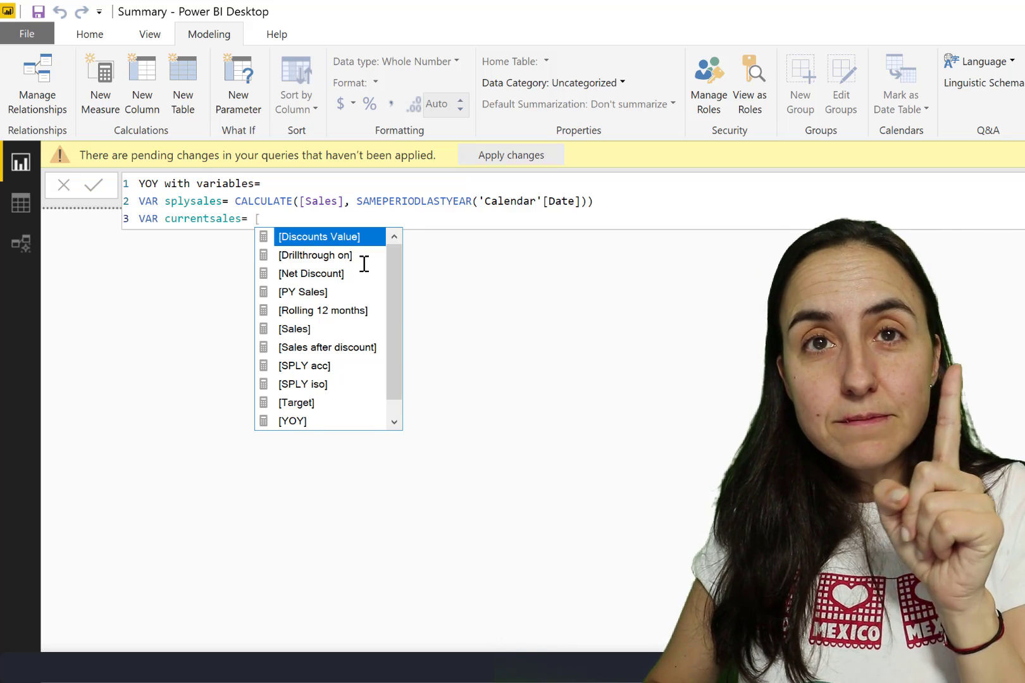
type("sa")
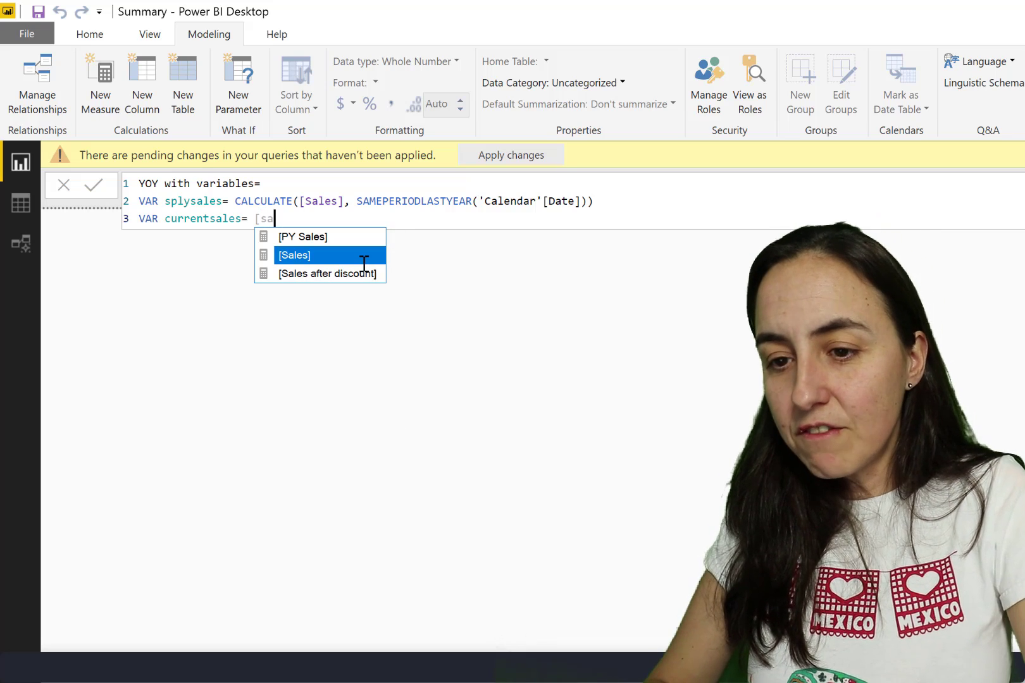
key("Tab")
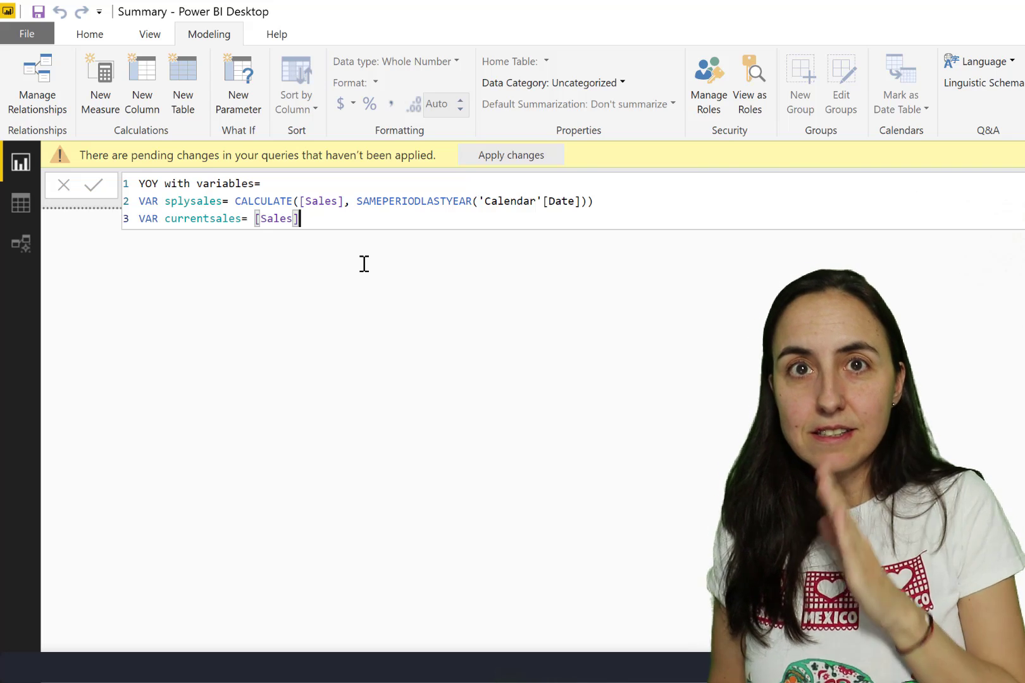
Append the comment "//this is the measure that calculates current sales" to the currentsales line.
type("//")
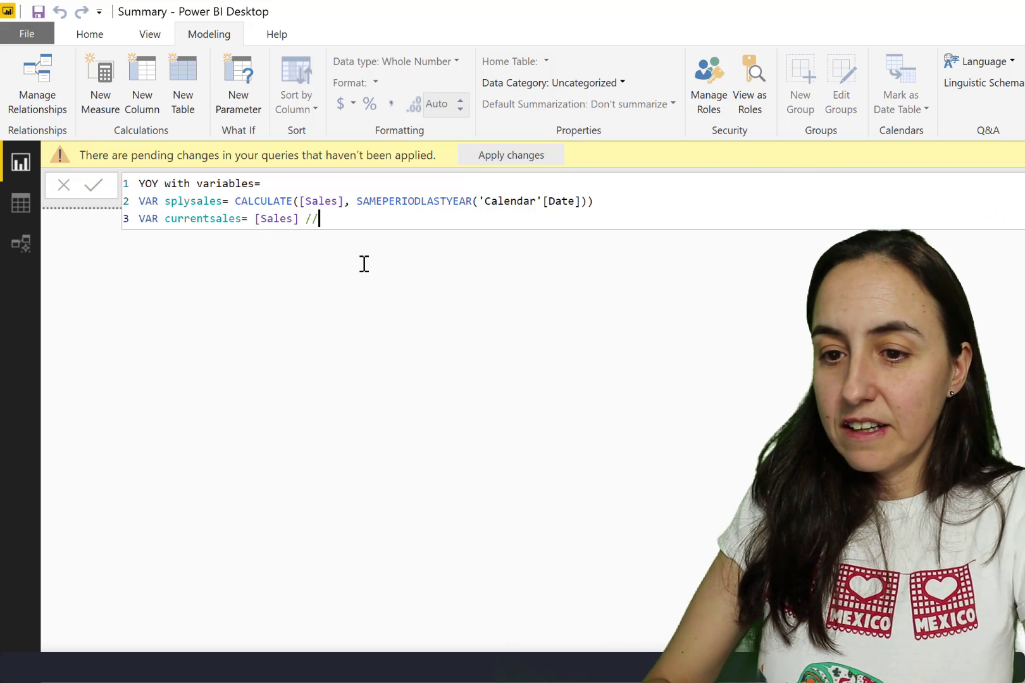
type("this is th")
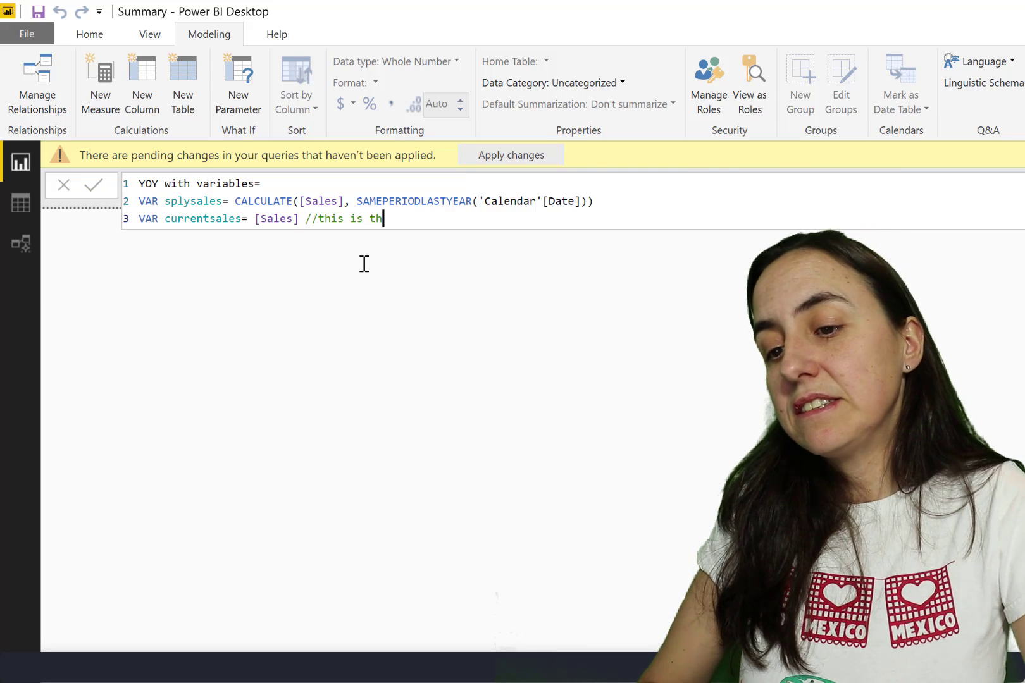
type("e meas")
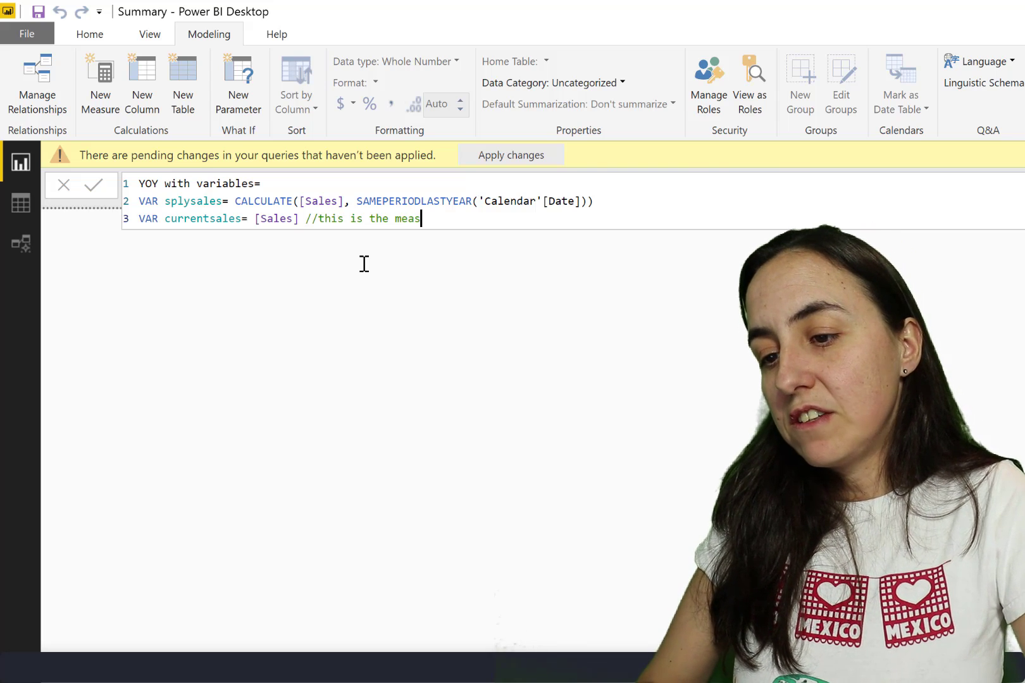
type("ure that calca")
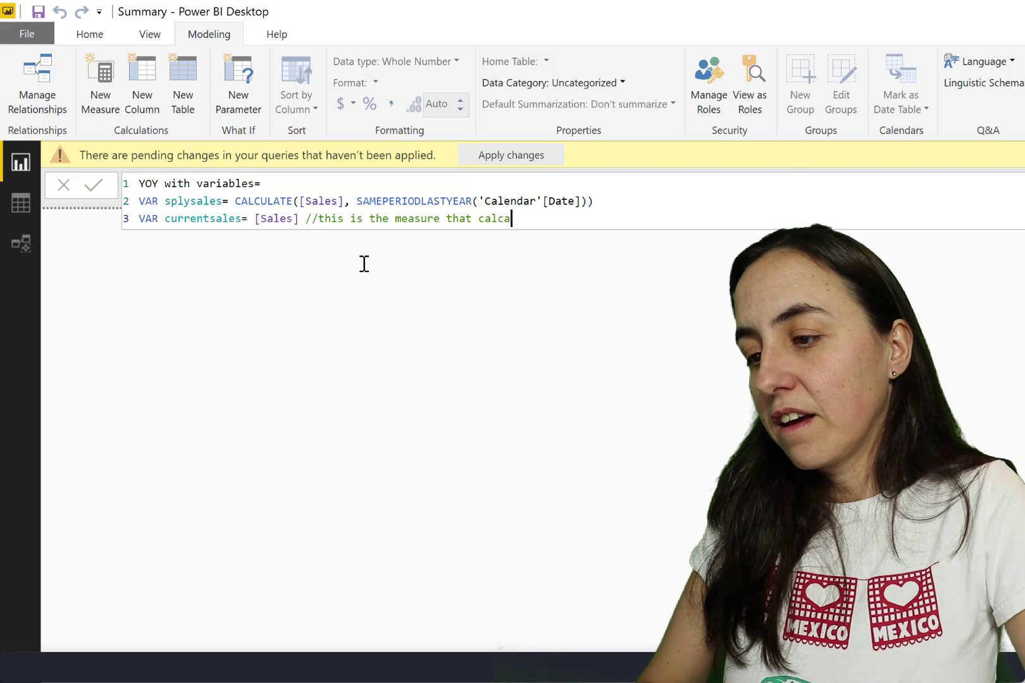
key("BackSpace")
type("ul")
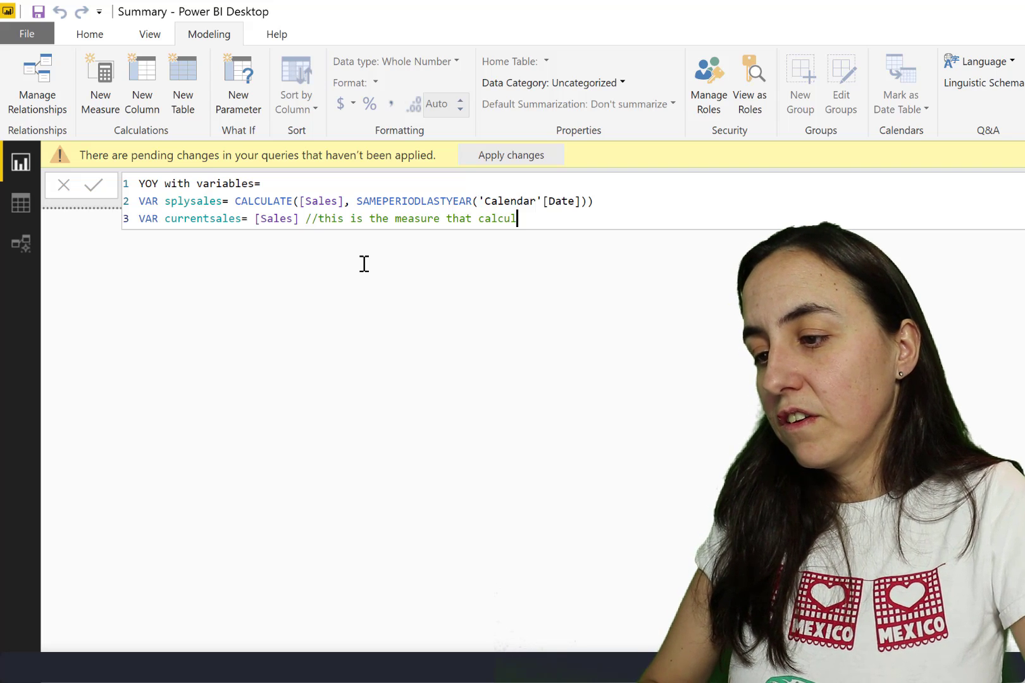
type("ates curr")
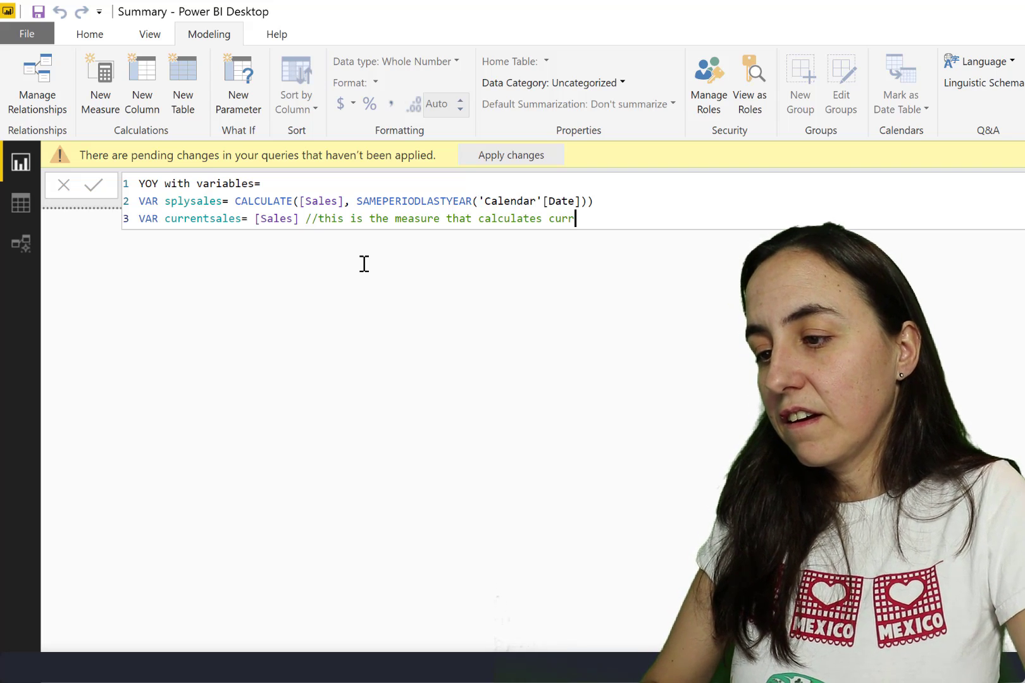
type("ent sales")
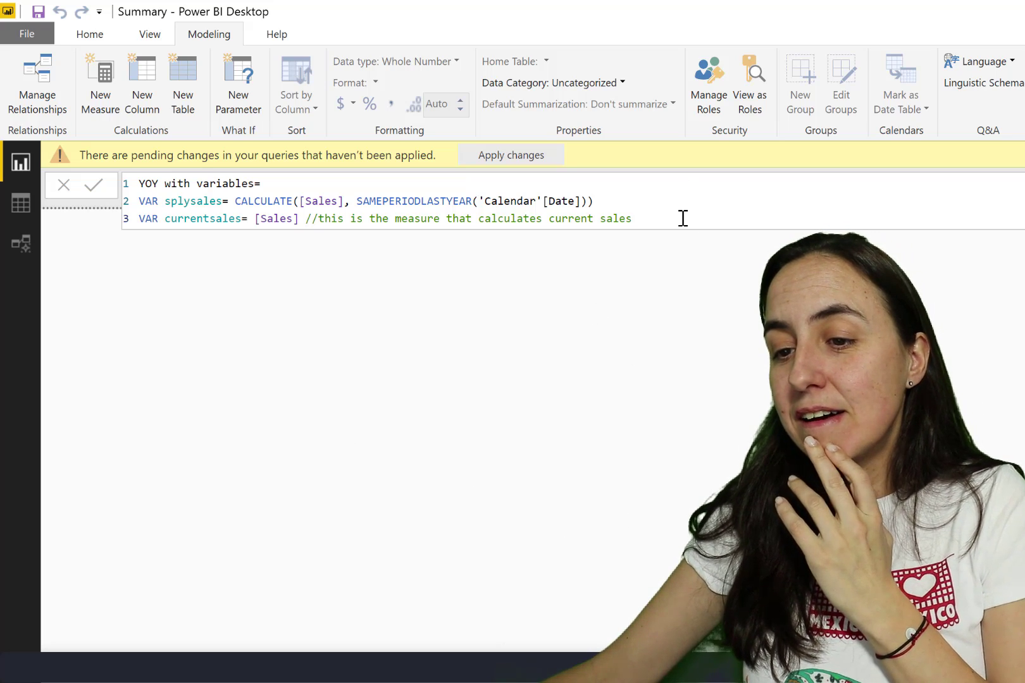
Delete the currentsales variable definition together with its comment.
left_click_drag(674, 221, 102, 231)
left_click(240, 274)
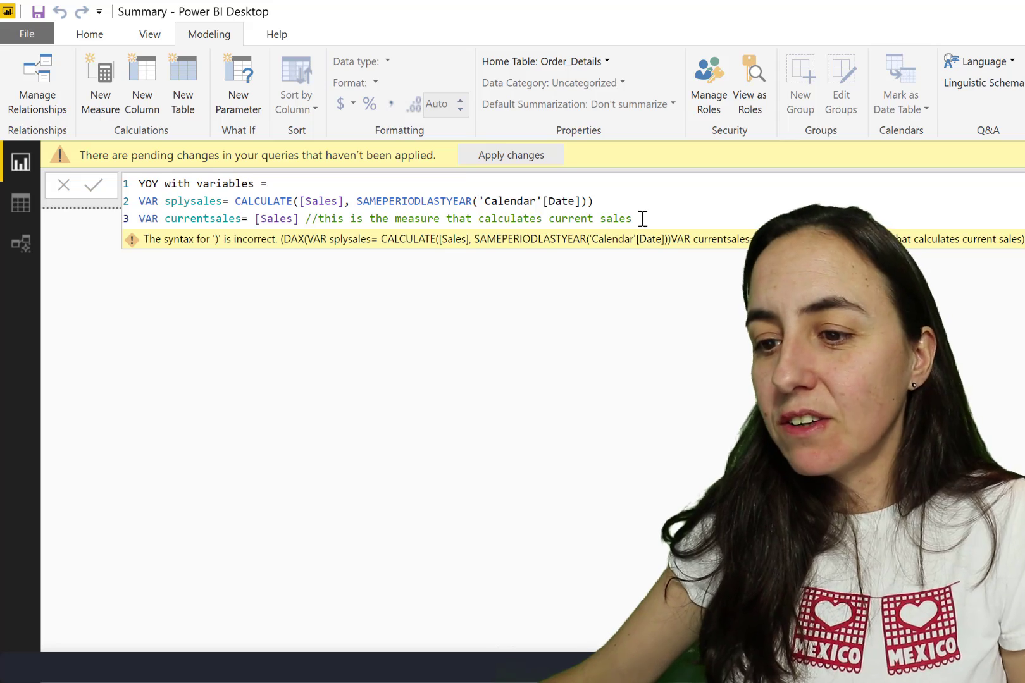
left_click_drag(639, 219, 131, 217)
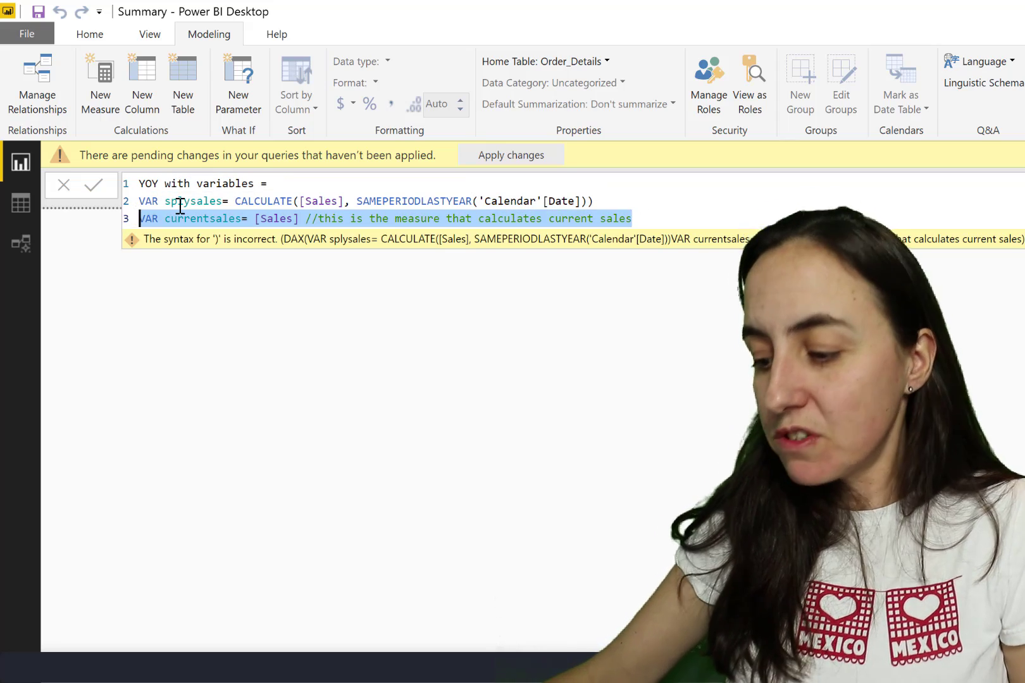
key("Delete")
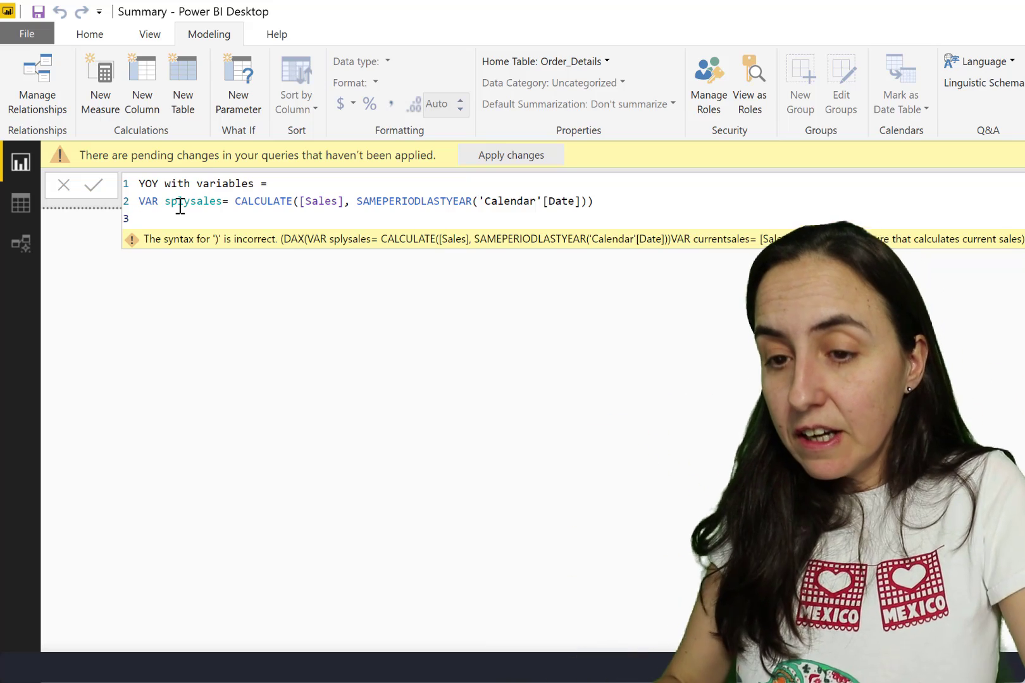
Add a return statement below splysales and start a DIVIDE function with [Sales]-splysales as the numerator.
type("retur")
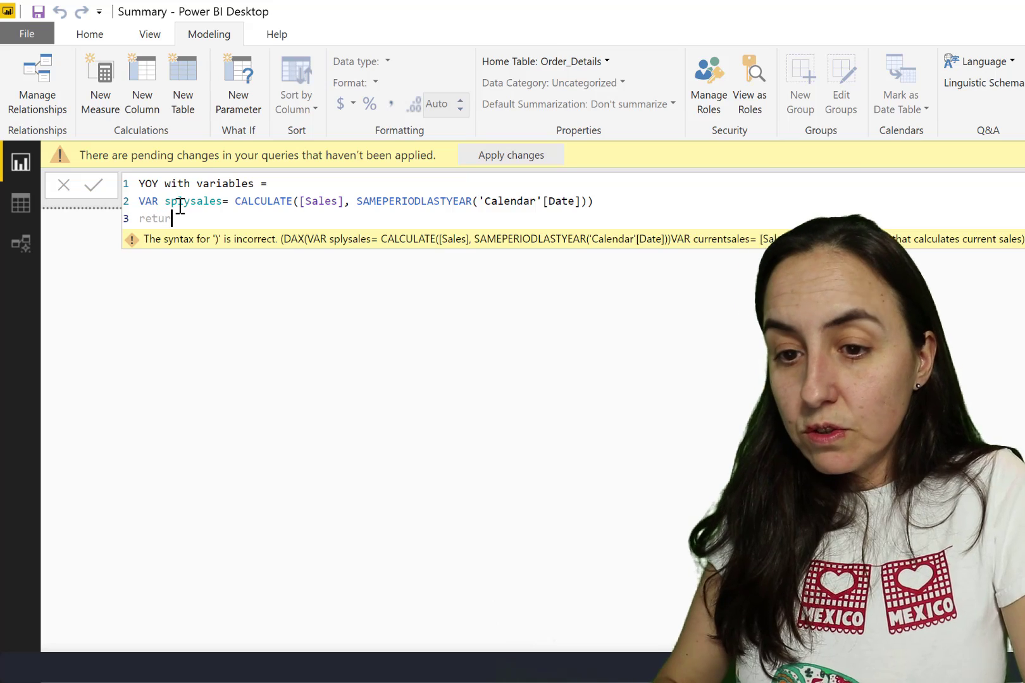
type("n")
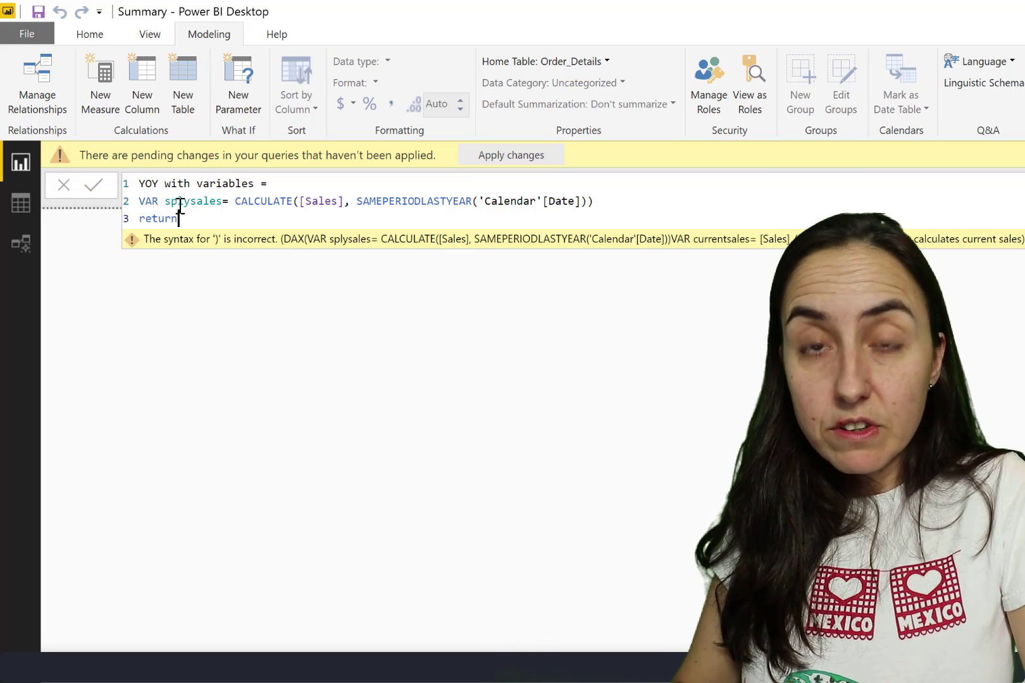
key("shift+Return")
type("DIVIDE(")
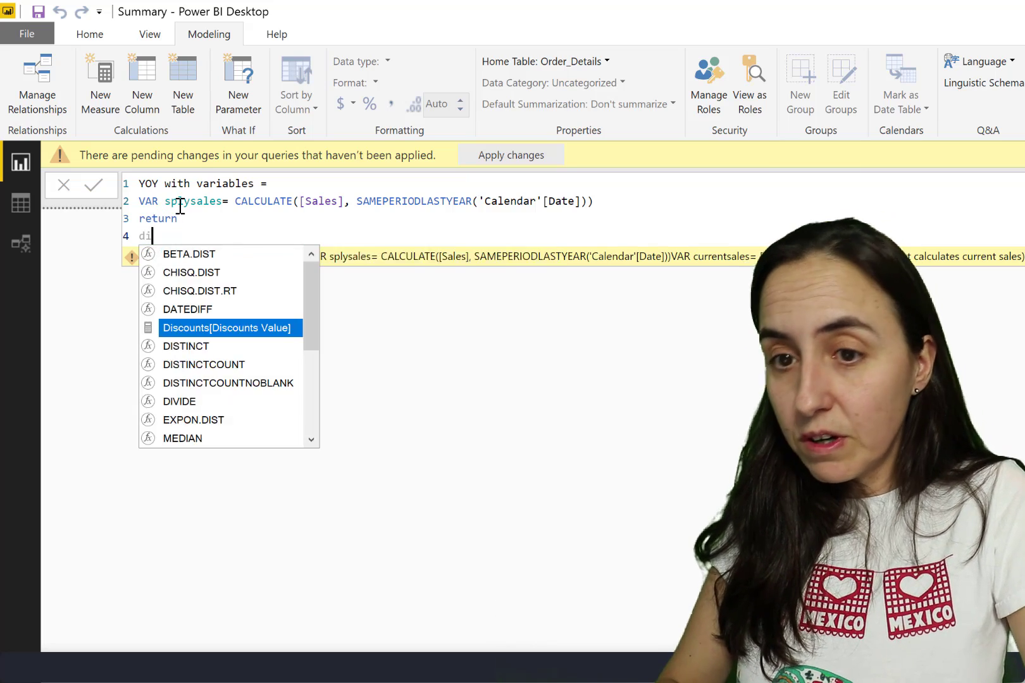
type("[Sa")
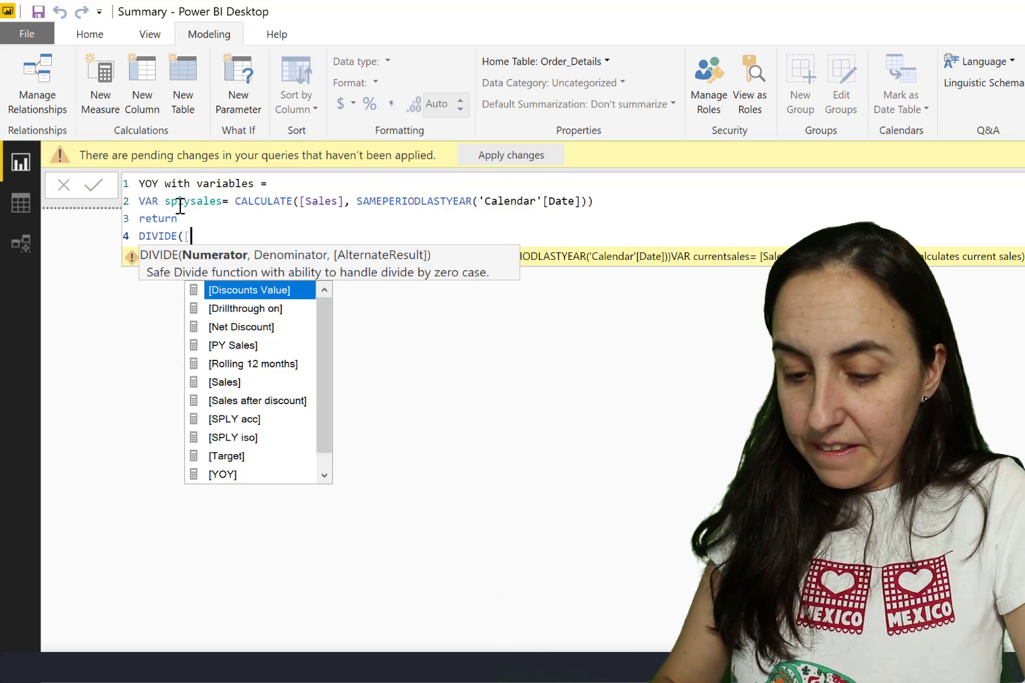
key("Tab")
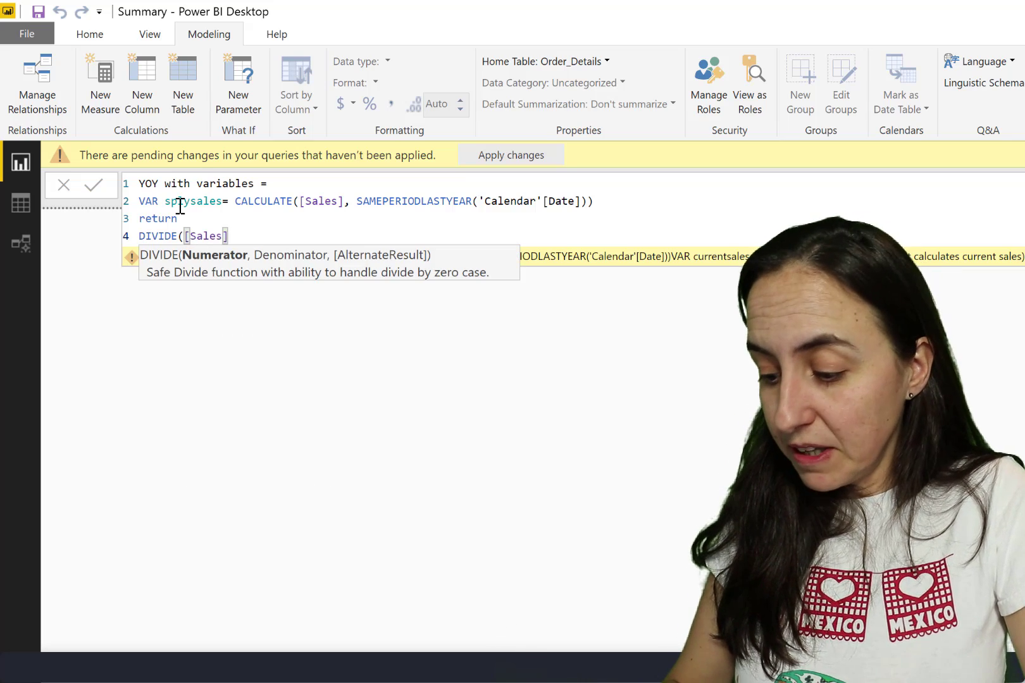
type("-")
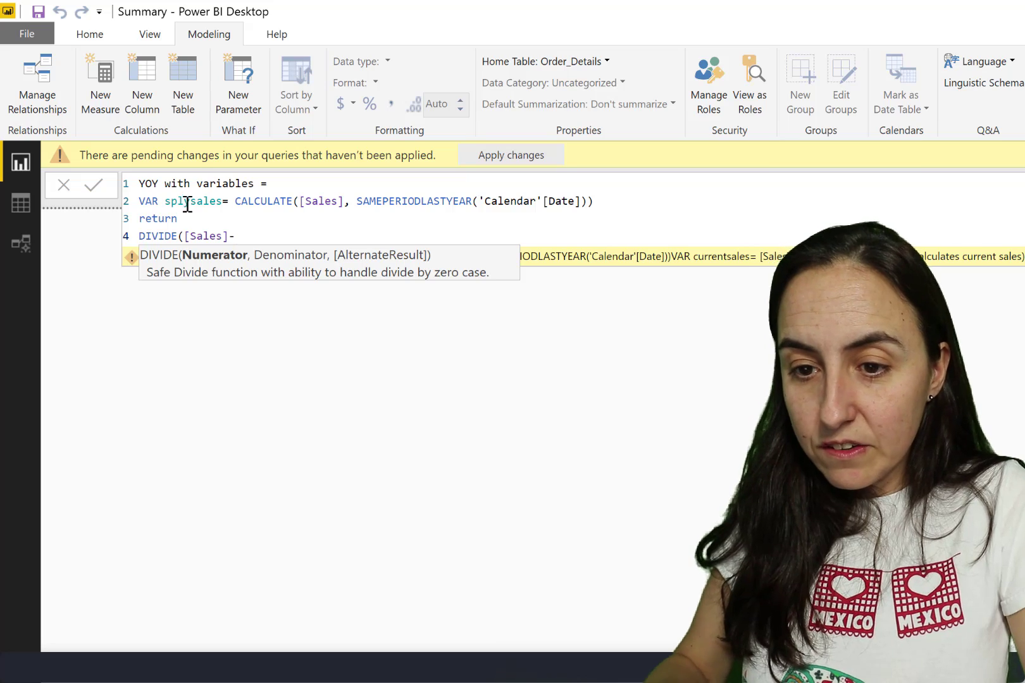
type("spl")
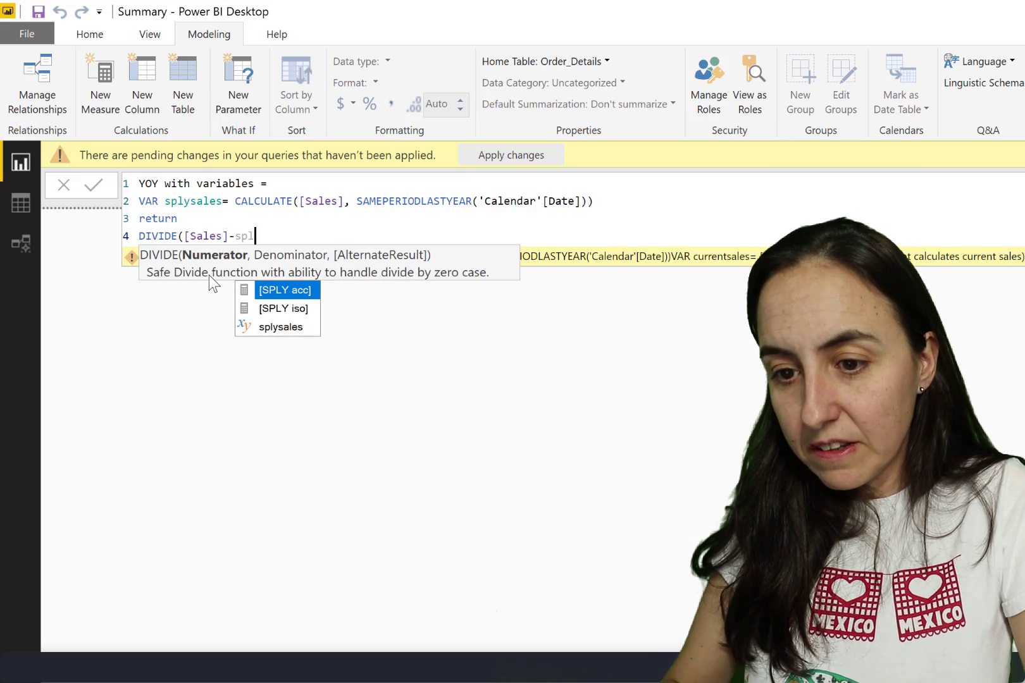
key("Down")
key("Down")
key("Tab")
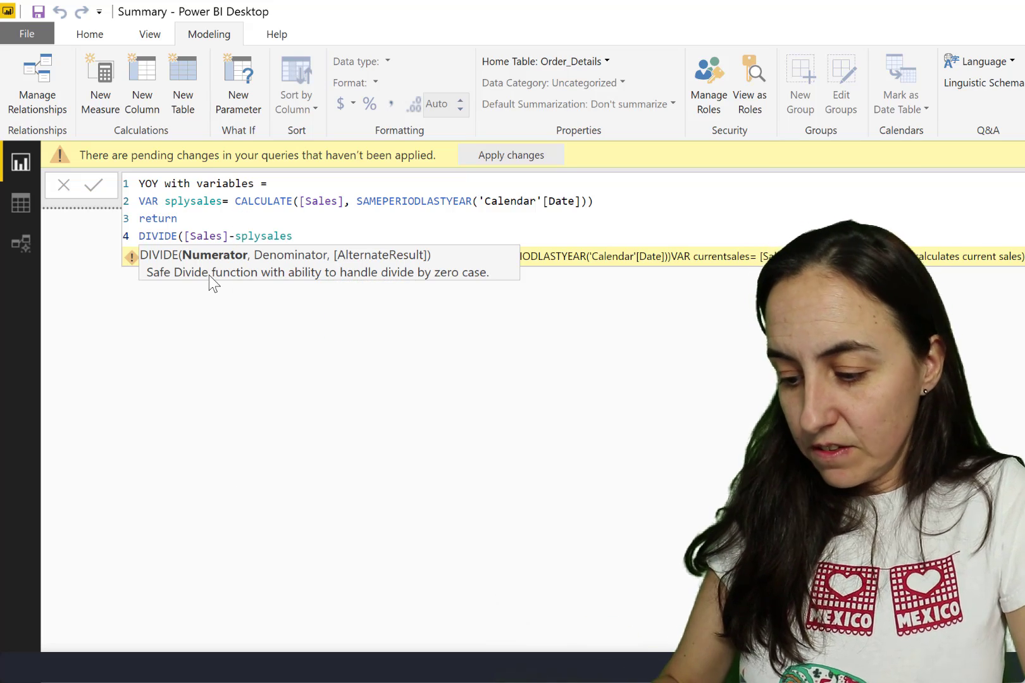
Complete DIVIDE with splysales as the denominator, and show the YOY with variables measure in a table visual on the canvas.
type(", spl")
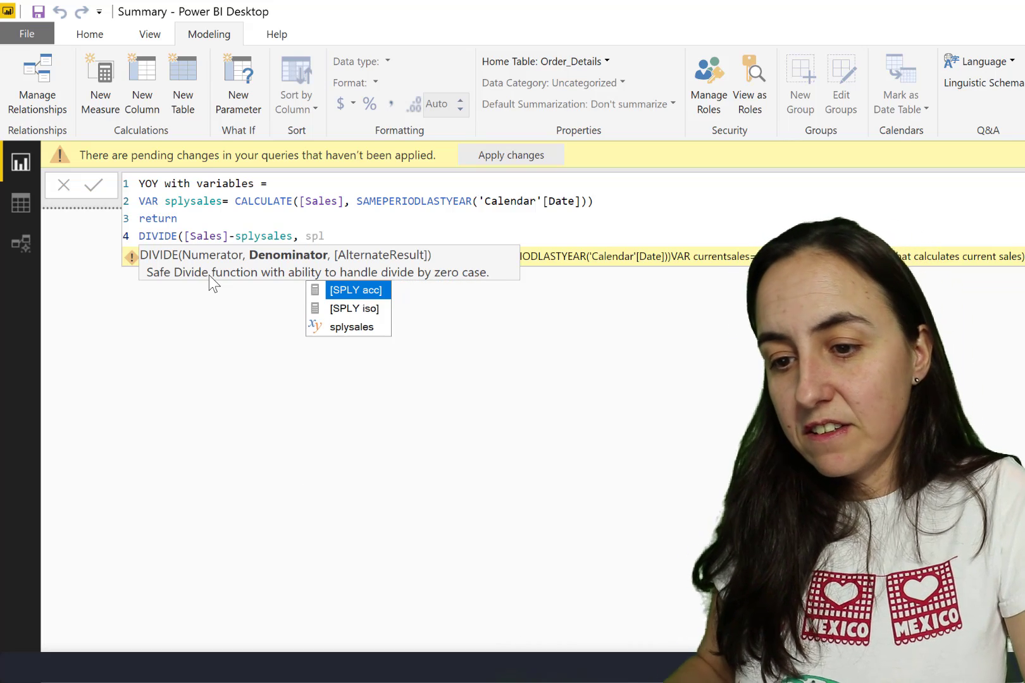
key("Down")
key("Down")
key("Tab")
type(")")
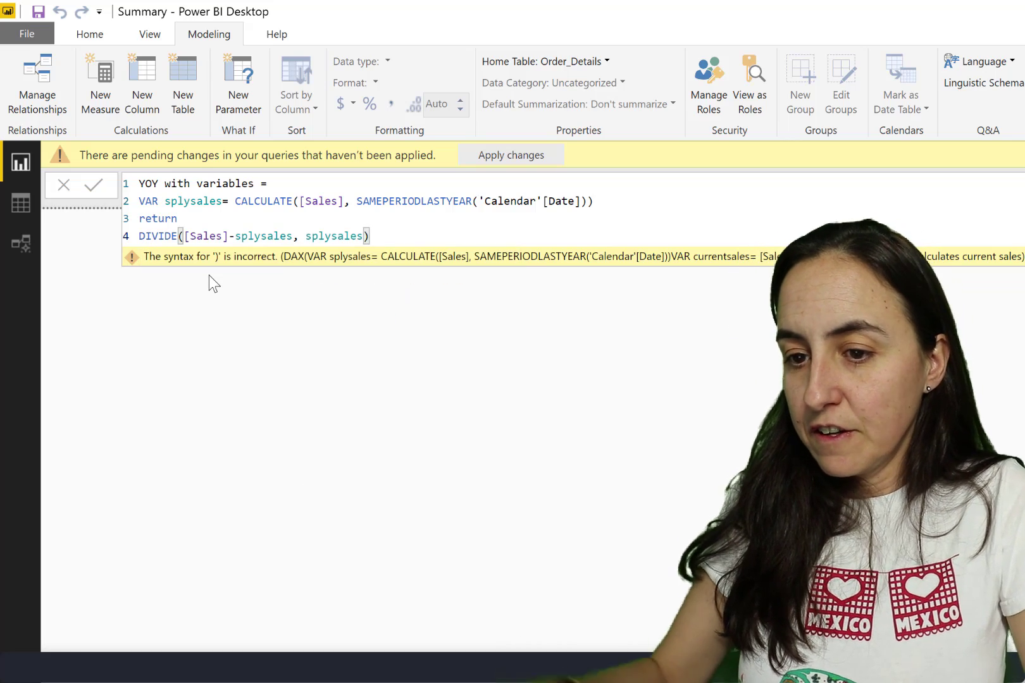
key("Return")
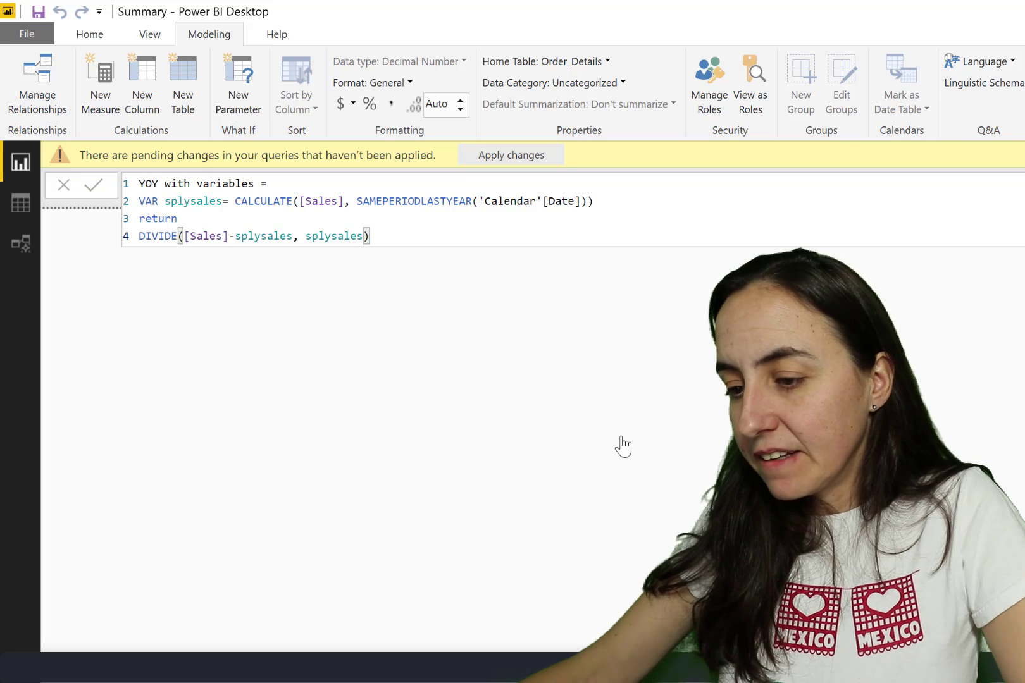
left_click_drag(623, 446, 534, 455)
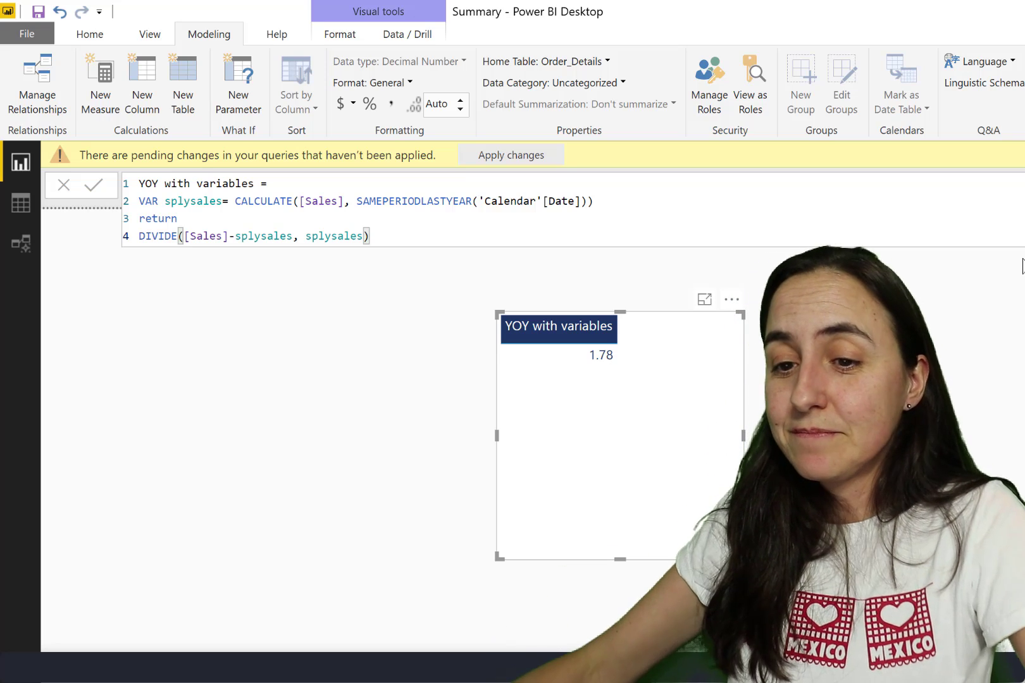
Declare a second variable named tenpctsplysales on a new line between the splysales definition and return.
left_click(647, 204)
key("Return")
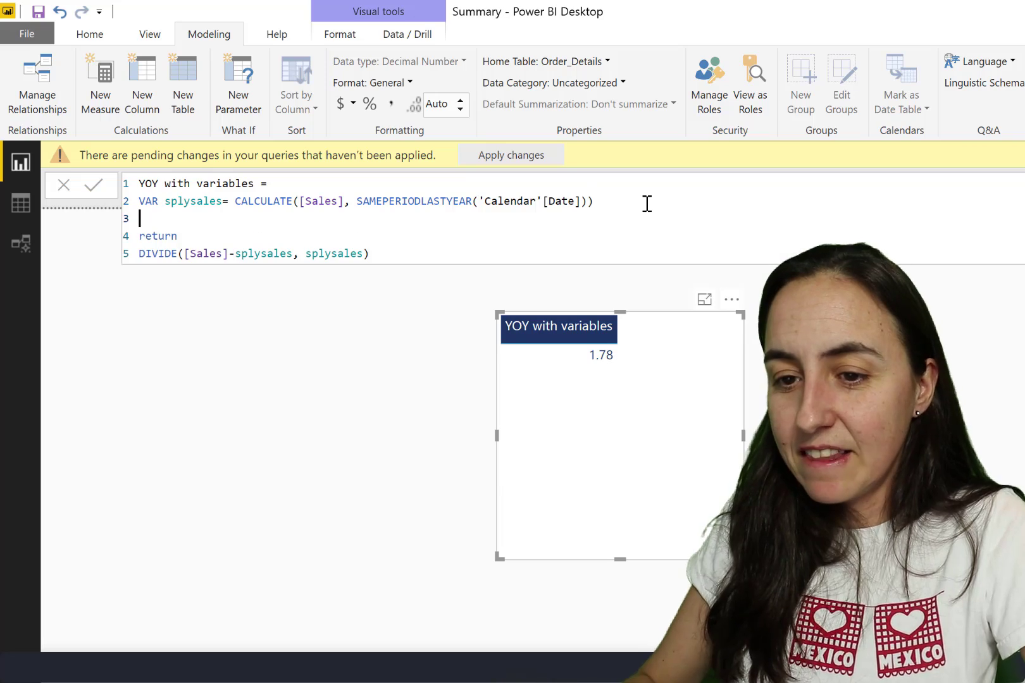
type("VAR")
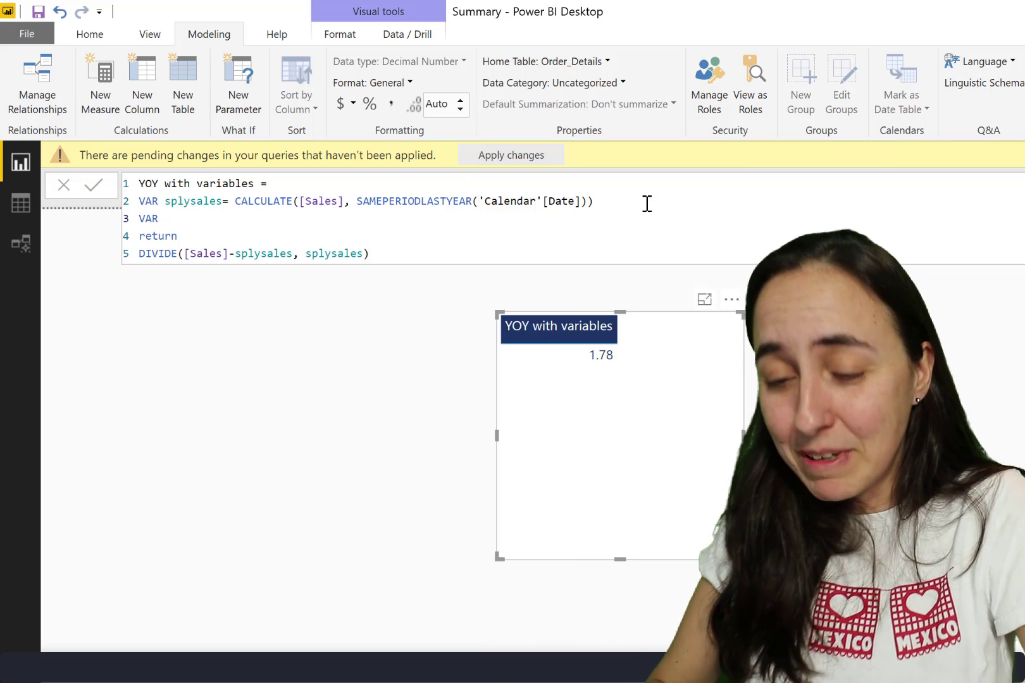
type("p")
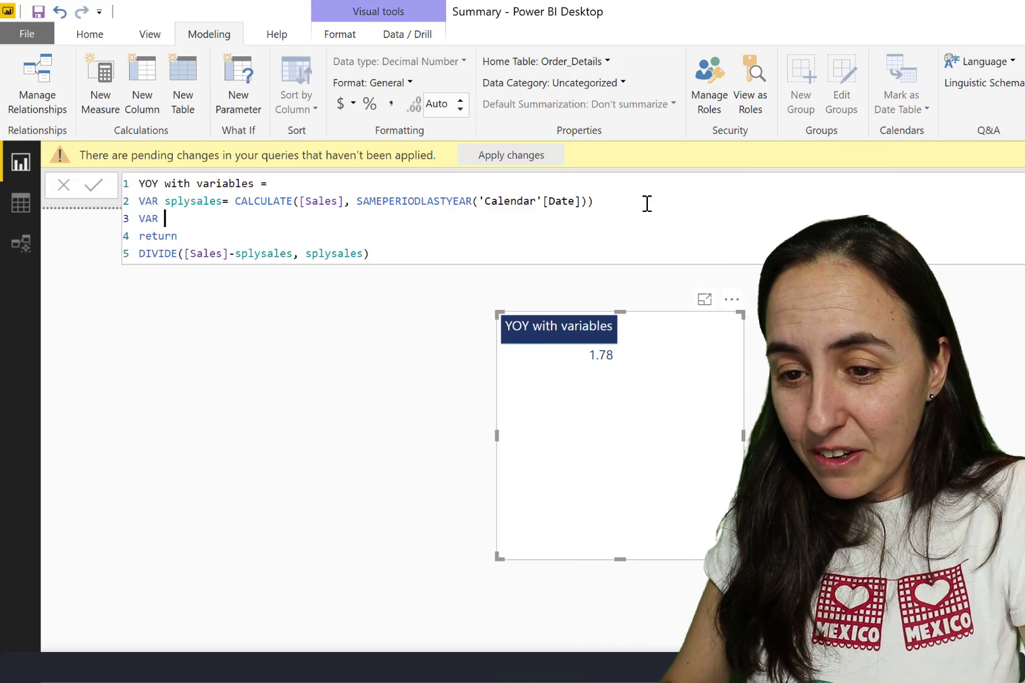
type("sp")
key("BackSpace")
key("BackSpace")
key("BackSpace")
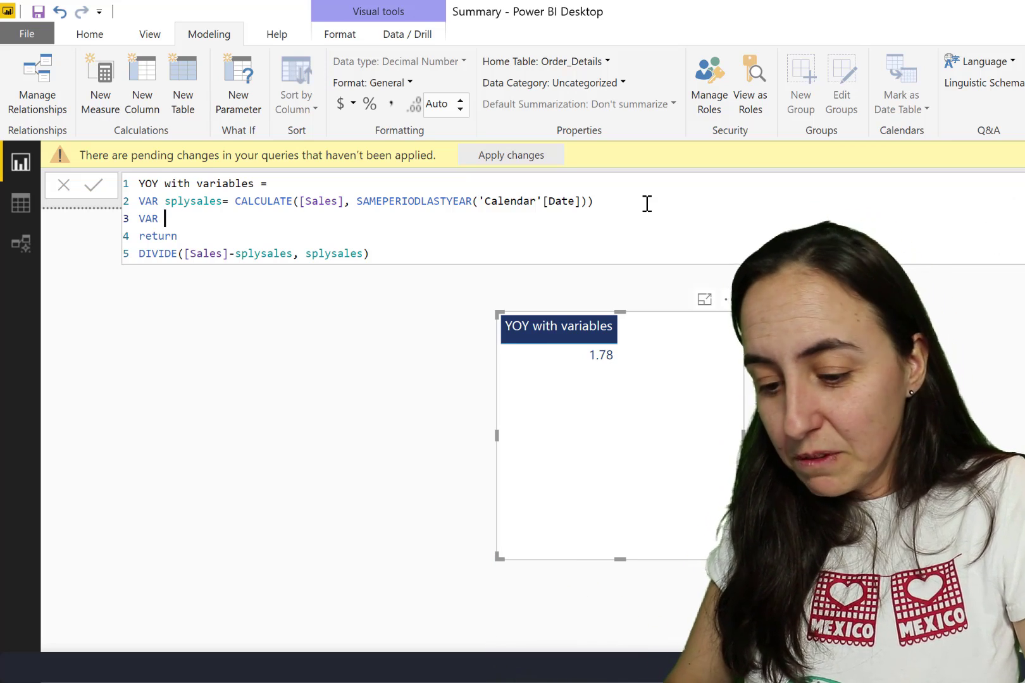
type("t")
key("BackSpace")
key("BackSpace")
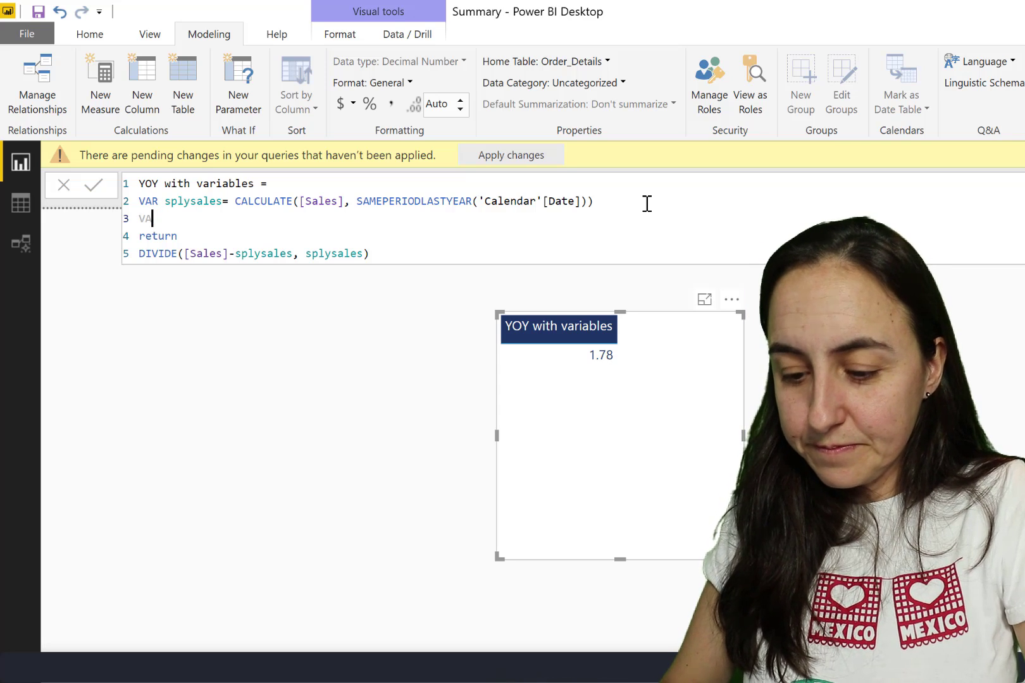
type("R ten")
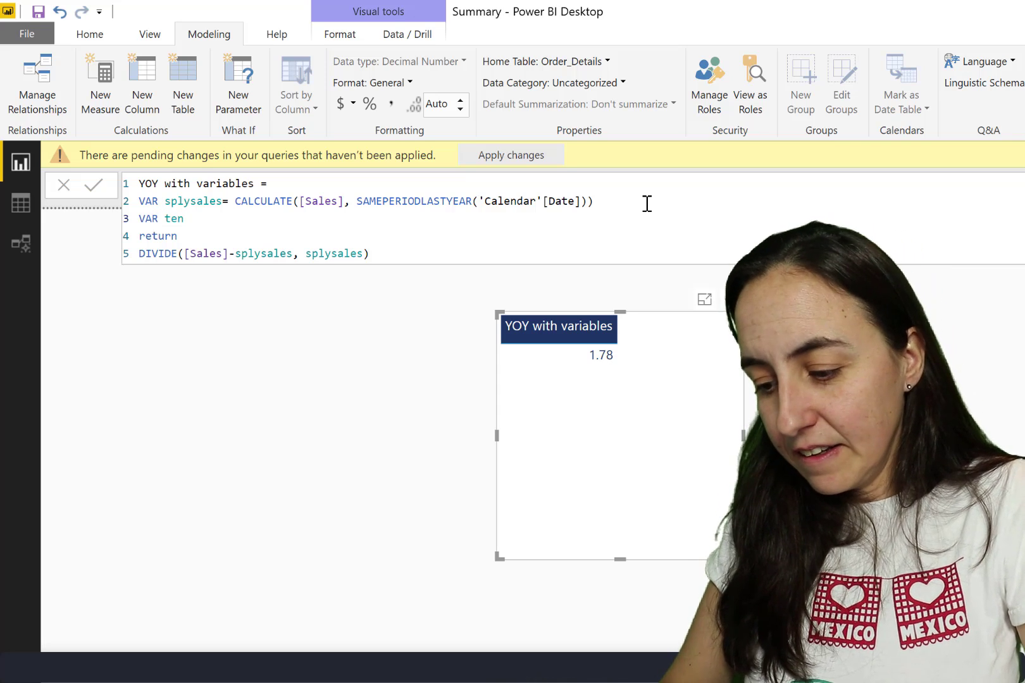
type("pctsp")
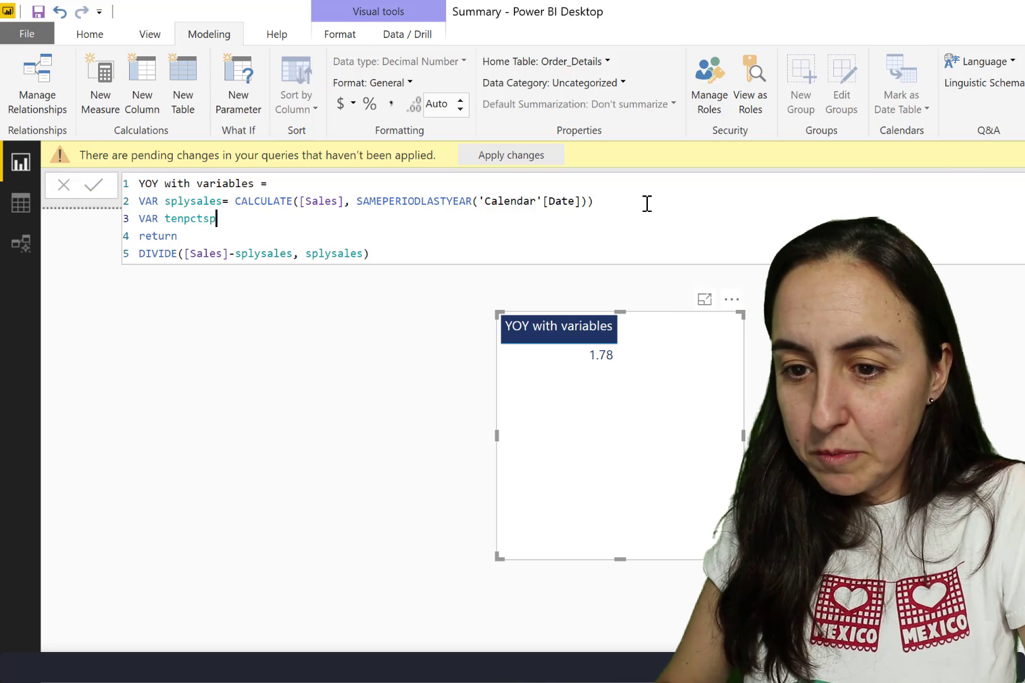
type("lysale")
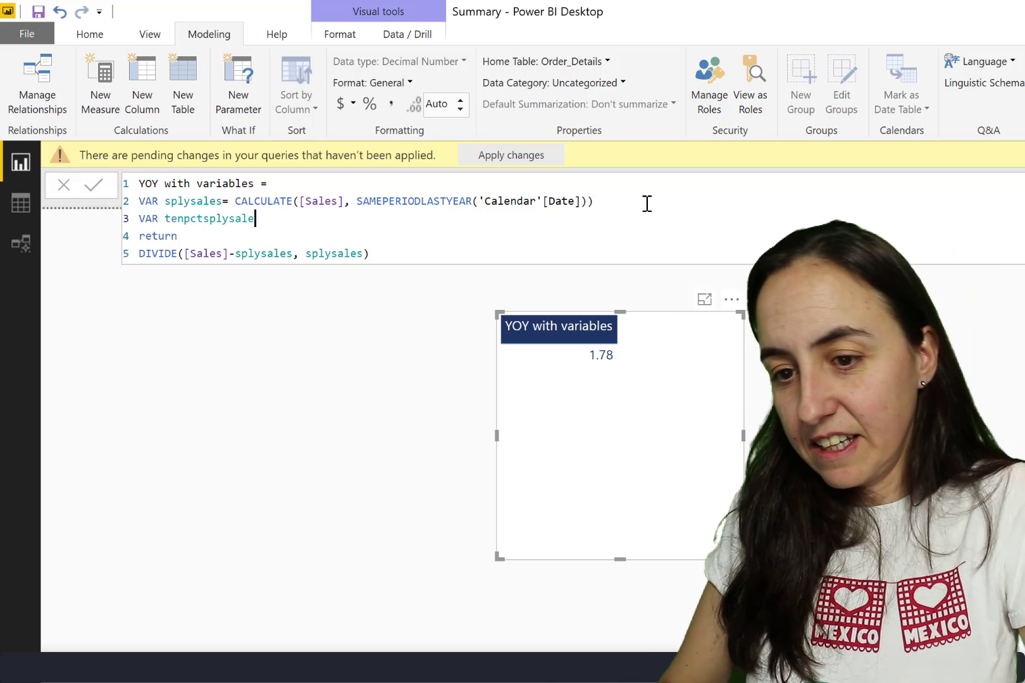
type("s= ")
Define the tenpctsplysales variable as splysales*0.1.
type("spl")
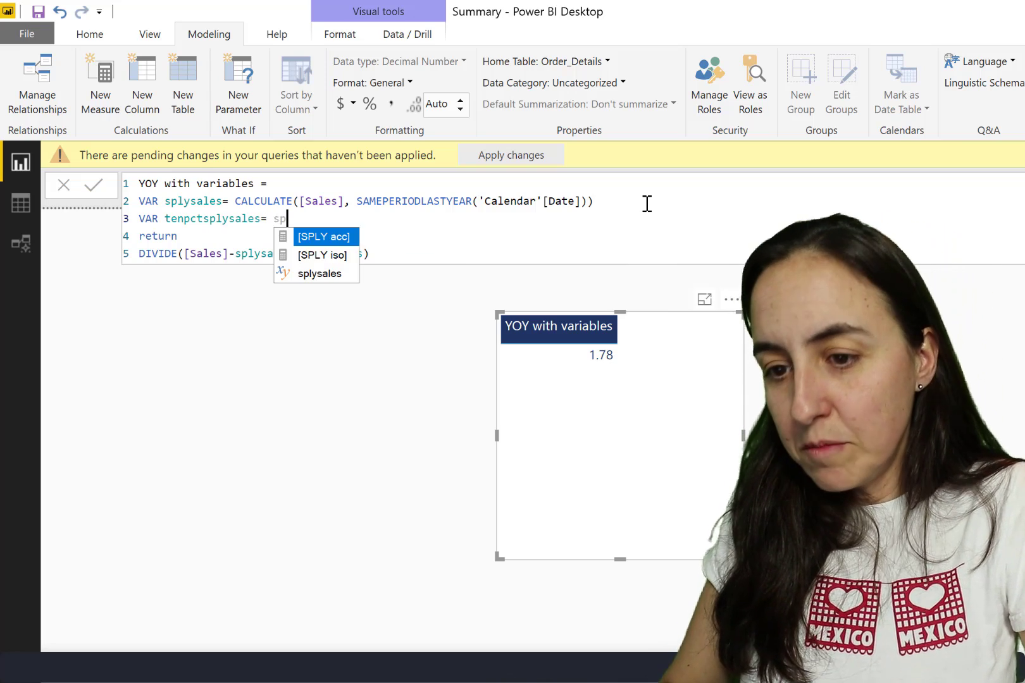
key("Down")
key("Down")
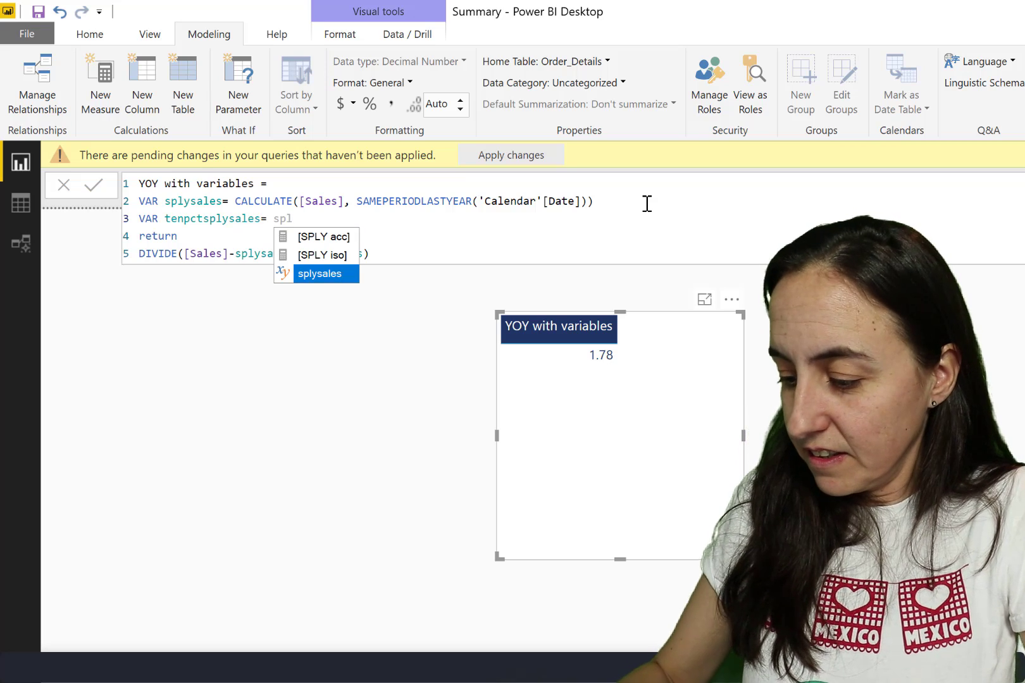
key("Tab")
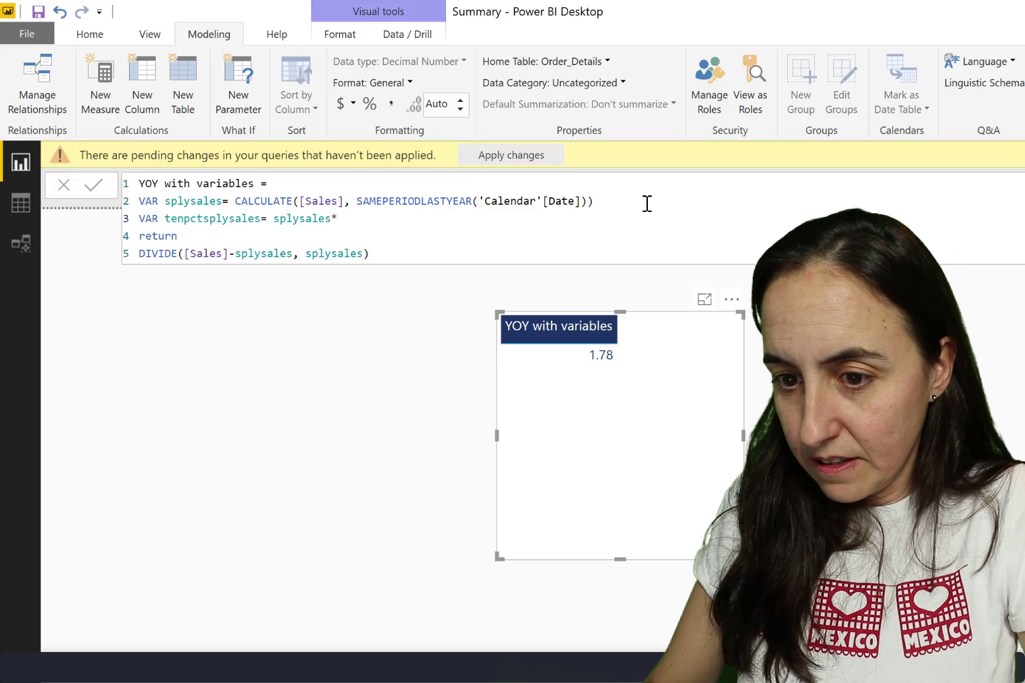
type("*0.1")
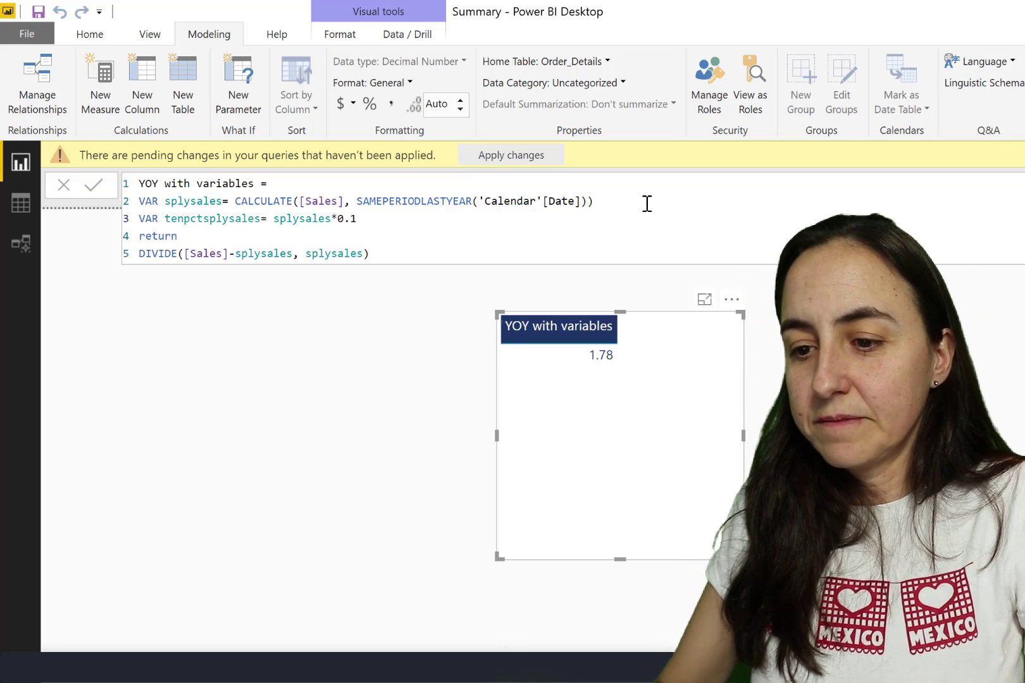
key("ctrl+End")
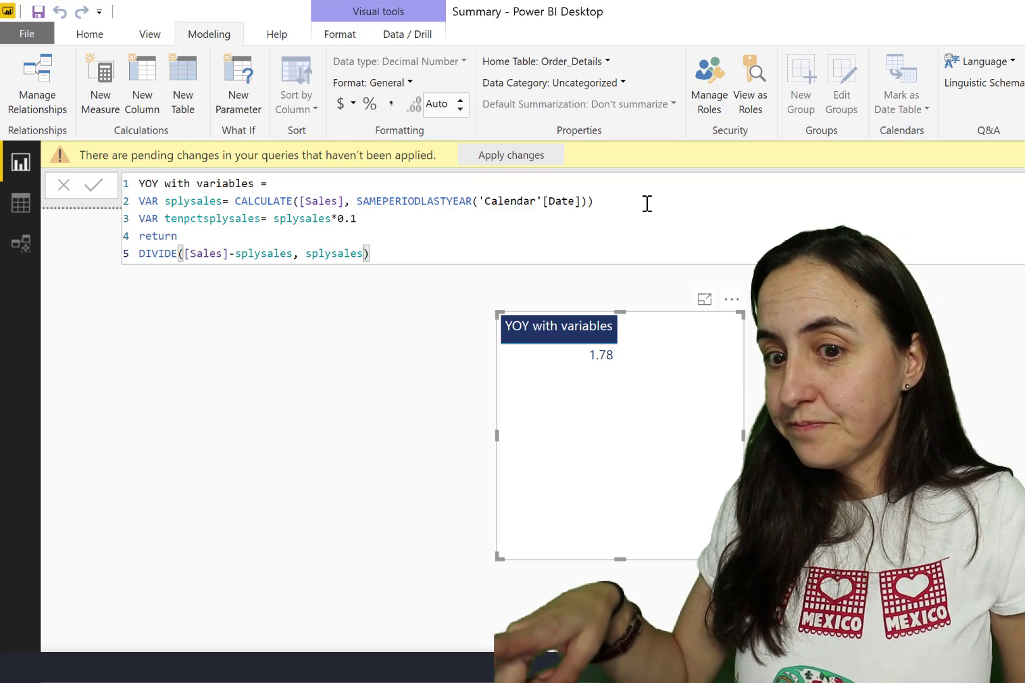
Create a new calculated table and start its formula with SUMMARIZE over the Orders table.
left_click(190, 590)
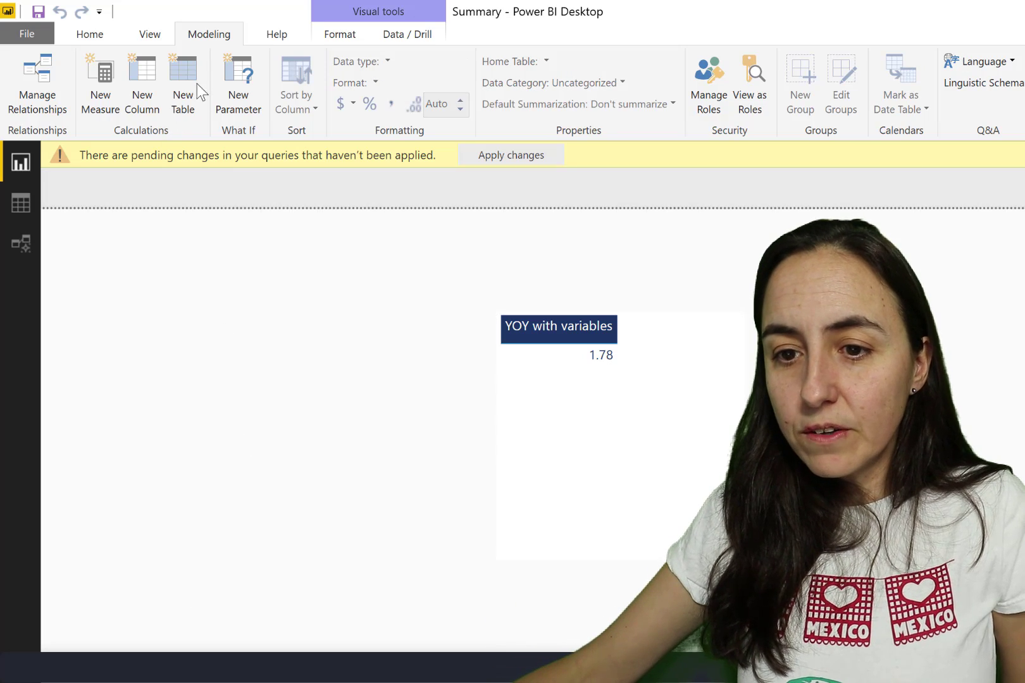
left_click(182, 82)
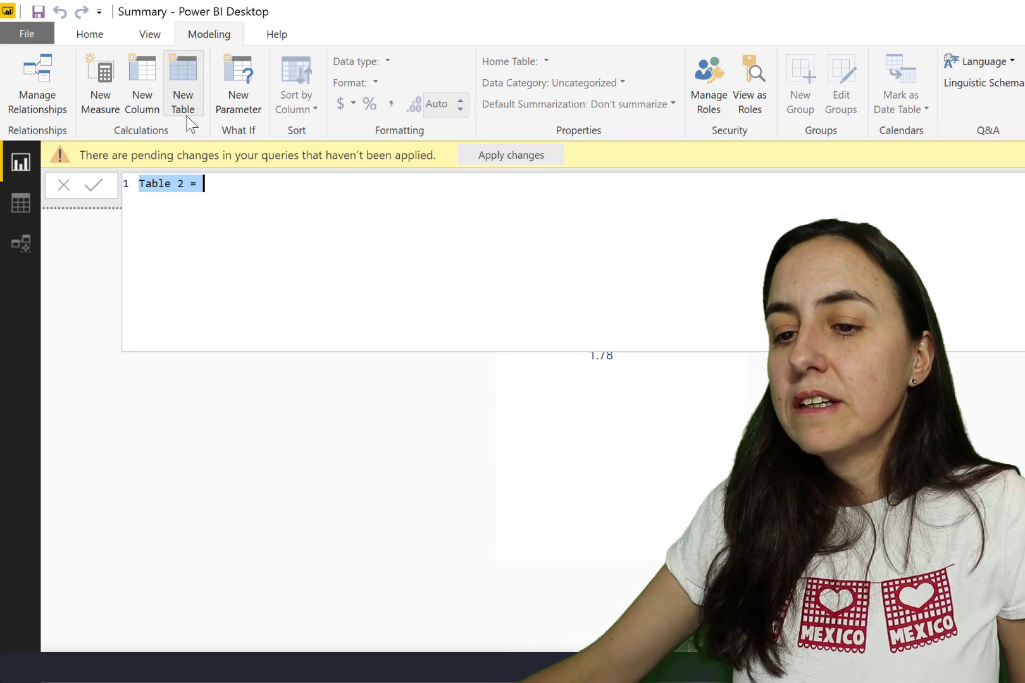
left_click(223, 183)
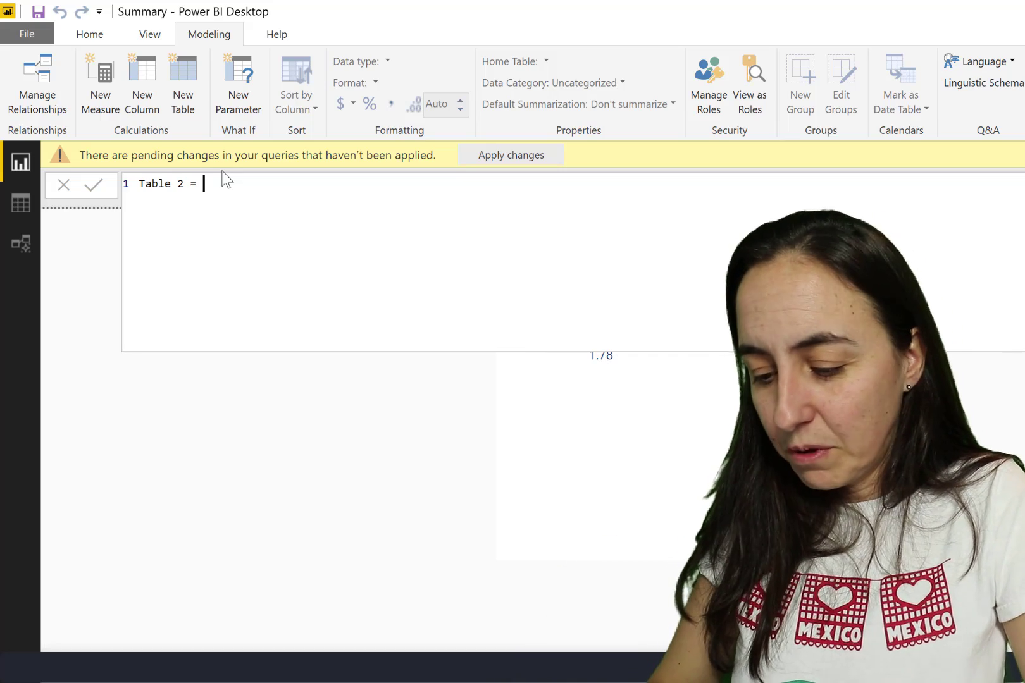
type("sum")
key("Tab")
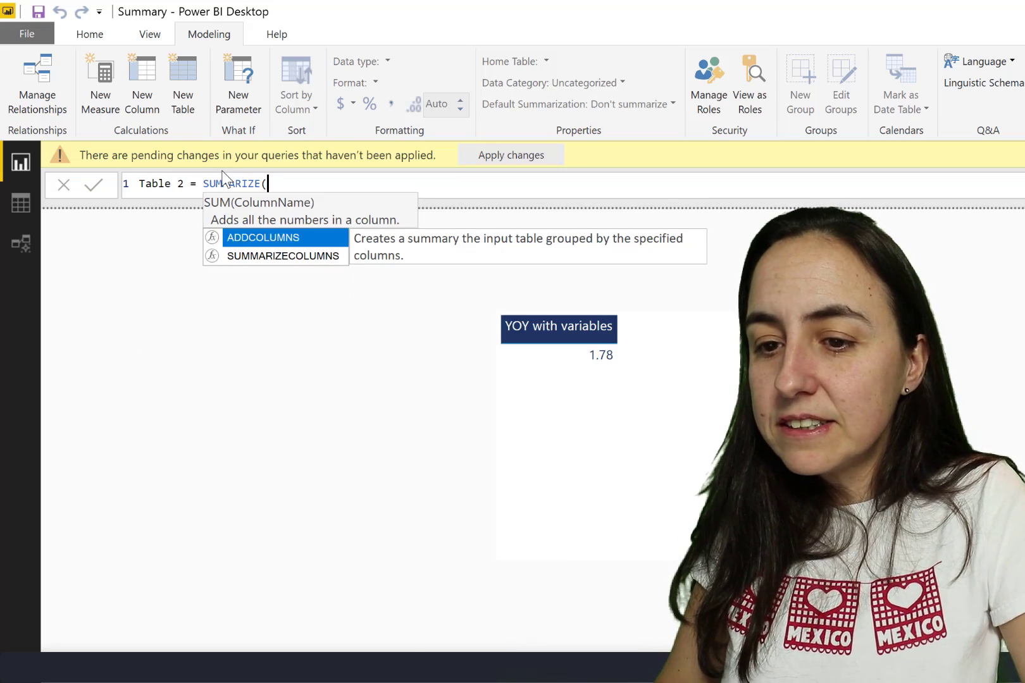
type("Orders,")
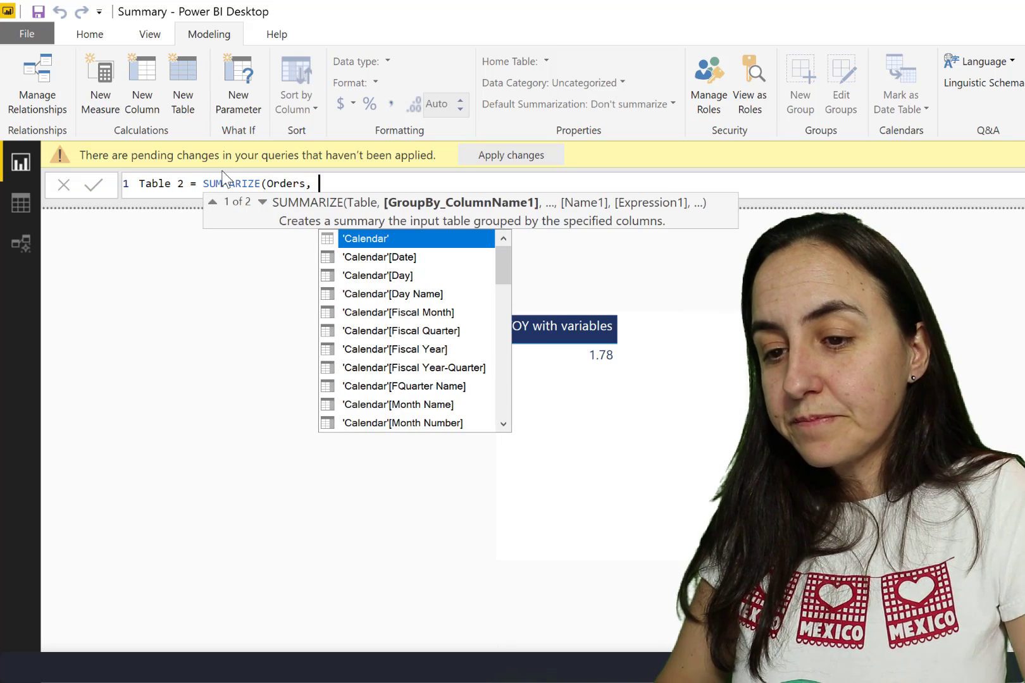
type(" cu")
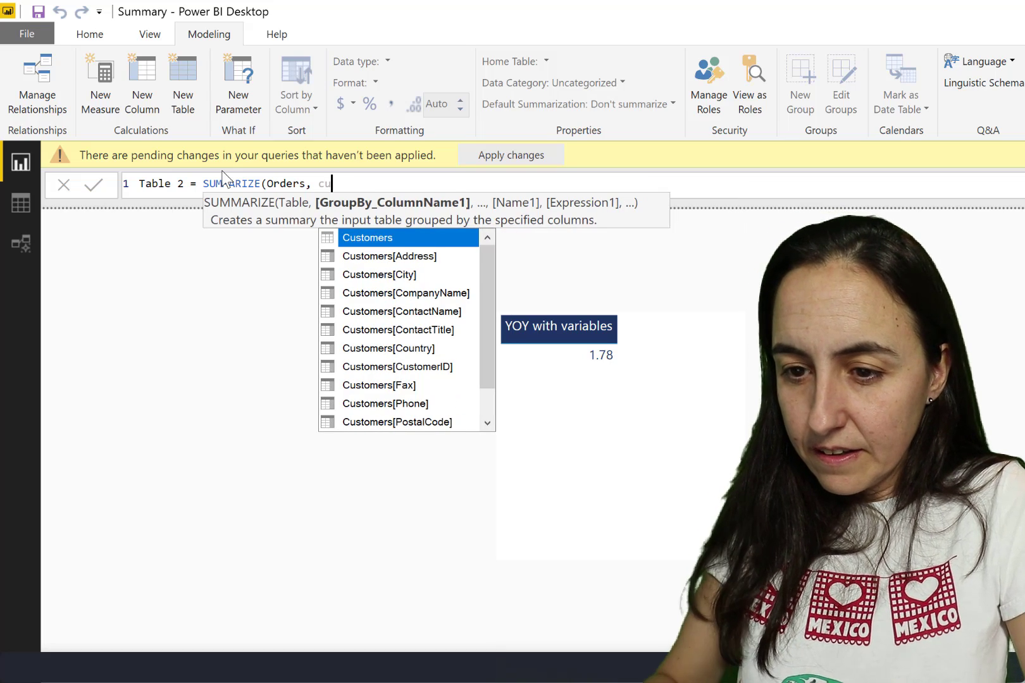
type("s")
key("BackSpace")
key("BackSpace")
key("BackSpace")
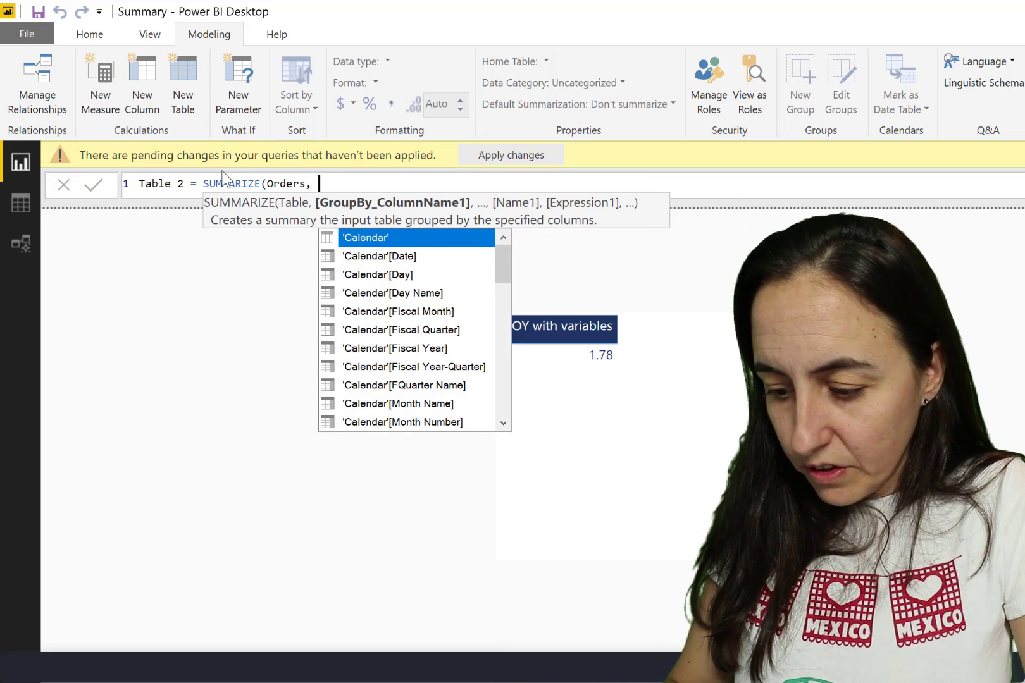
Set Orders[CustomerID] as the group-by column of SUMMARIZE.
type("order")
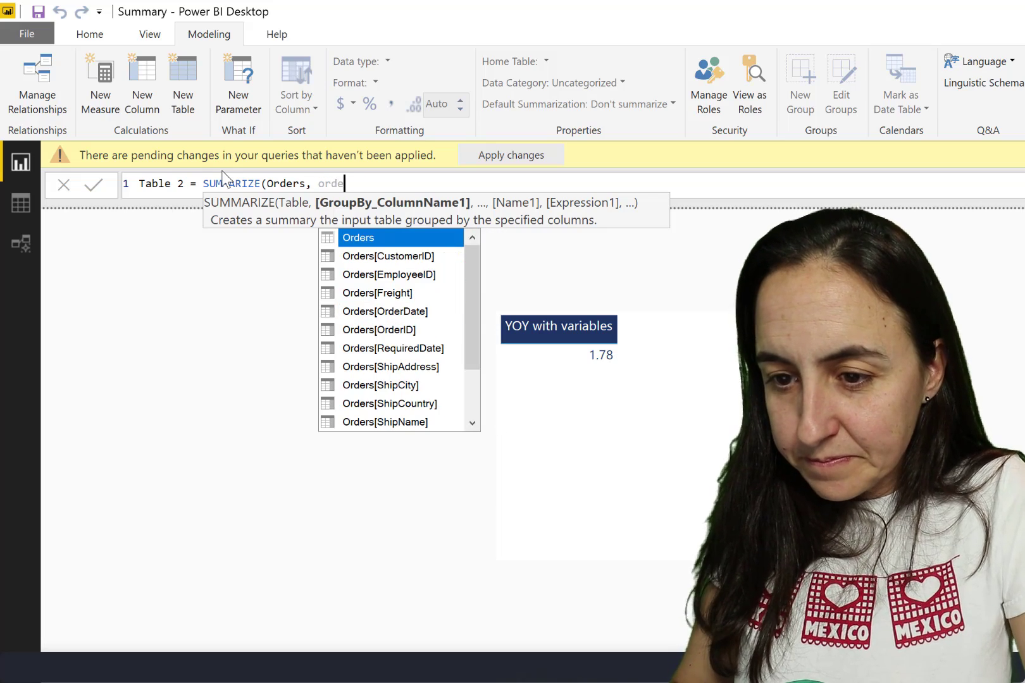
key("Down")
key("Down")
key("Up")
key("Tab")
type(", ")
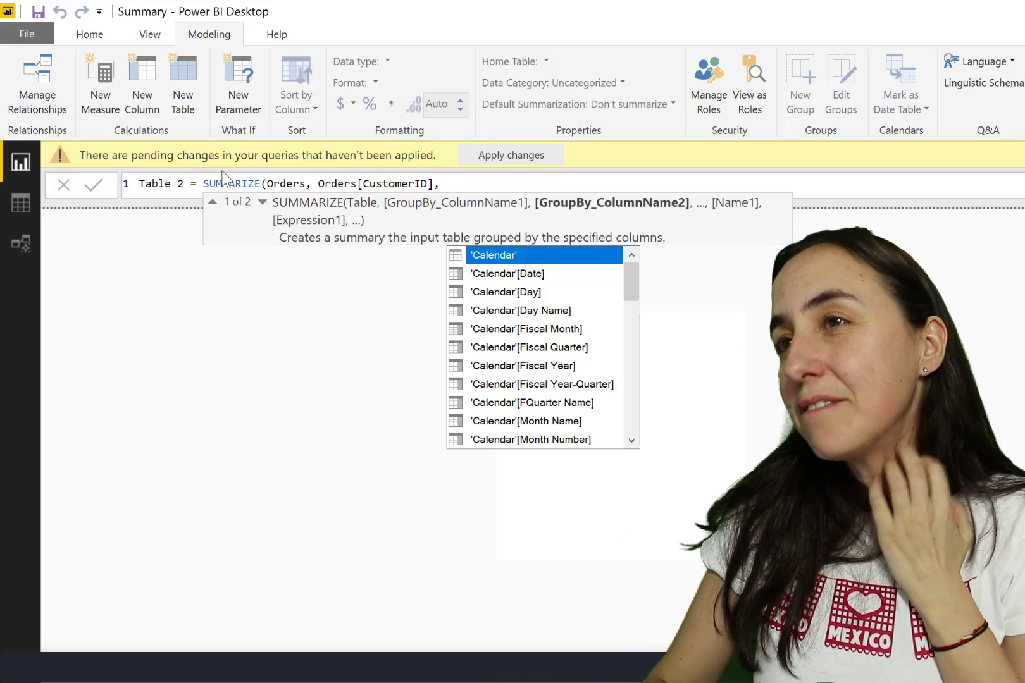
type("\"un")
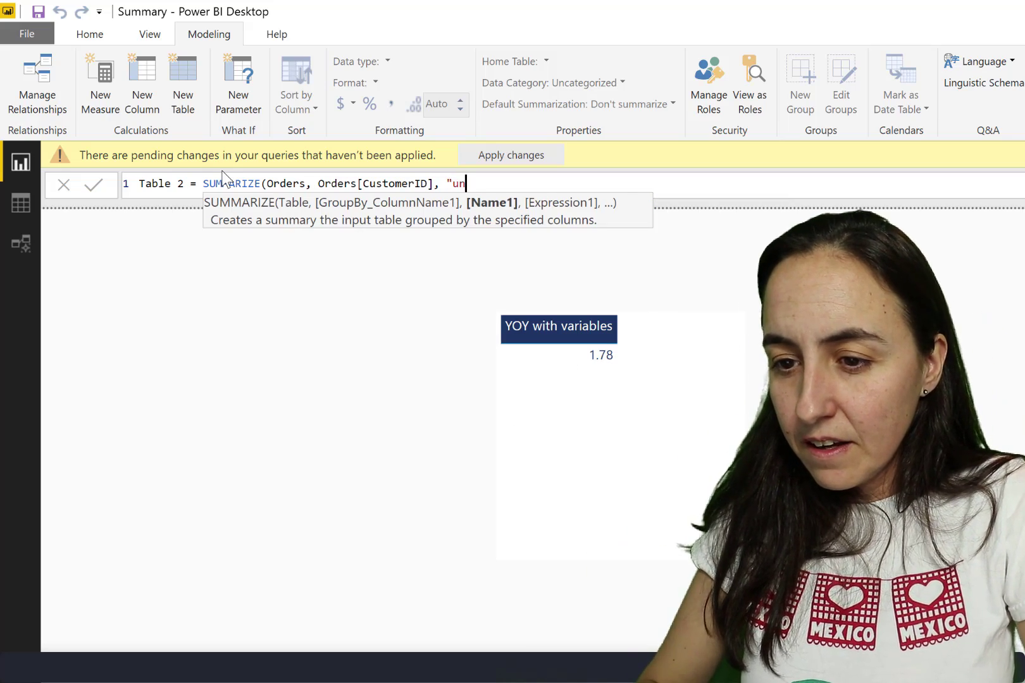
type("ique od")
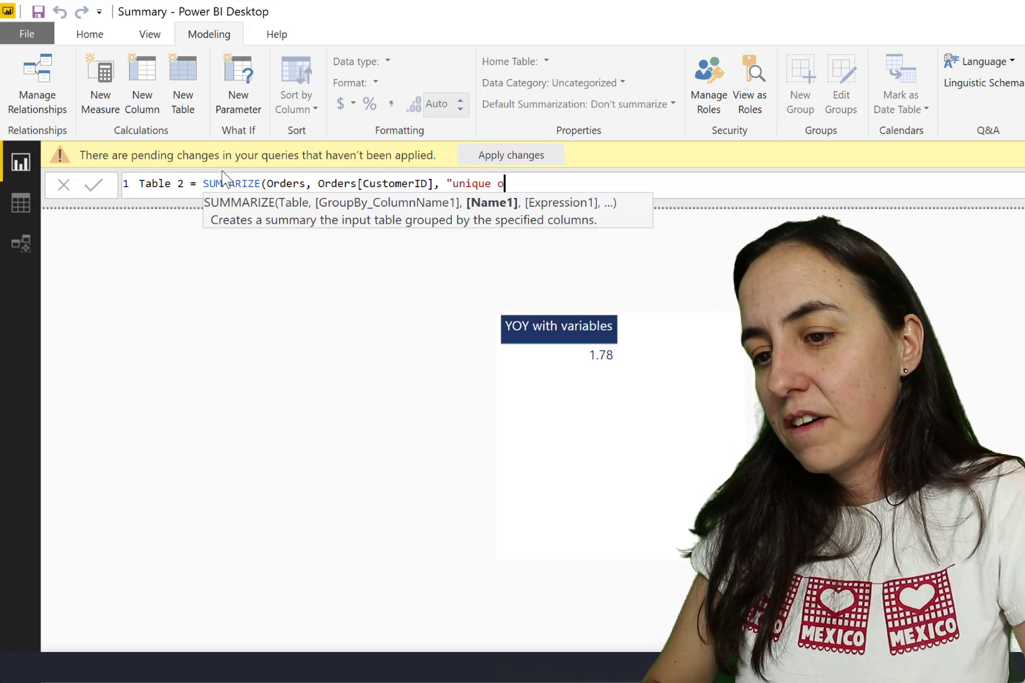
key("BackSpace")
key("BackSpace")
key("BackSpace")
key("BackSpace")
key("BackSpace")
key("BackSpace")
key("BackSpace")
key("BackSpace")
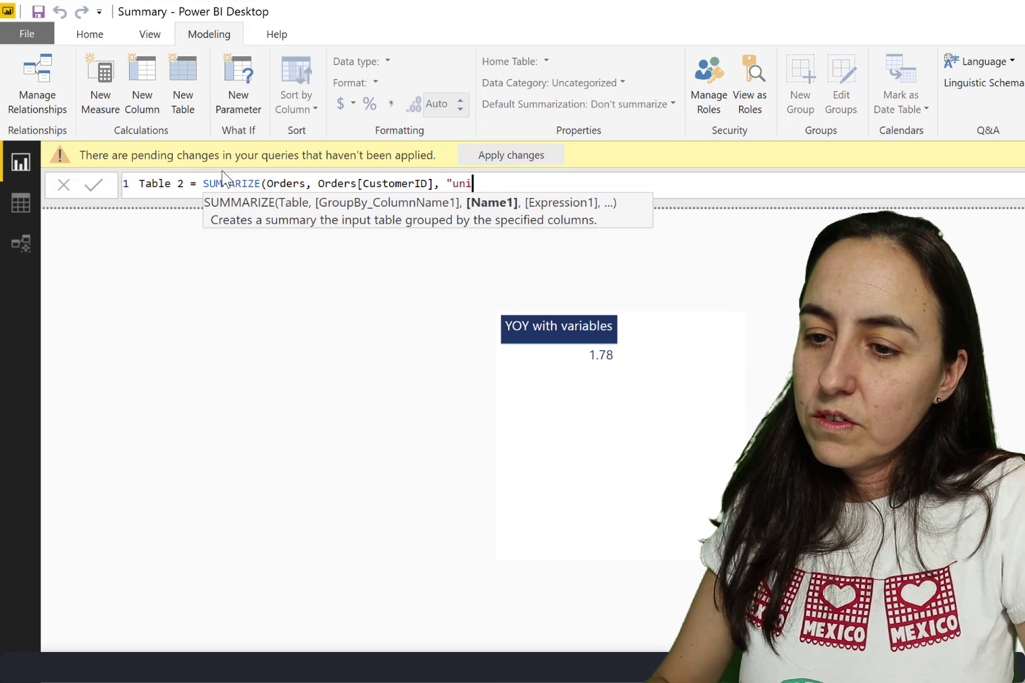
Name the summarized column "count orders" in the SUMMARIZE formula.
type("count ord")
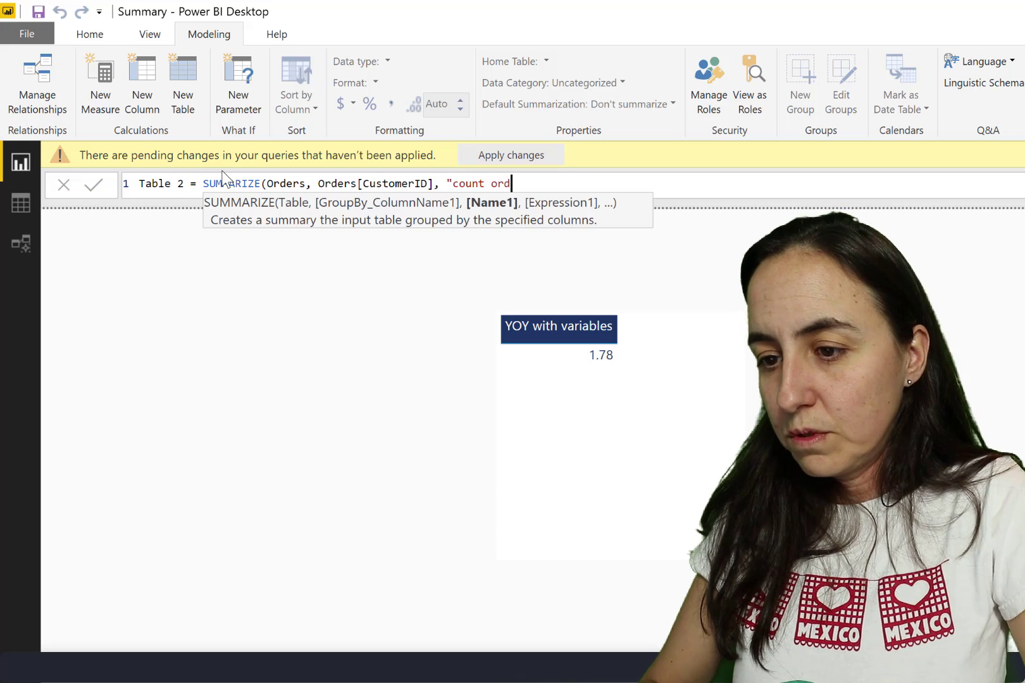
type("ers\", c")
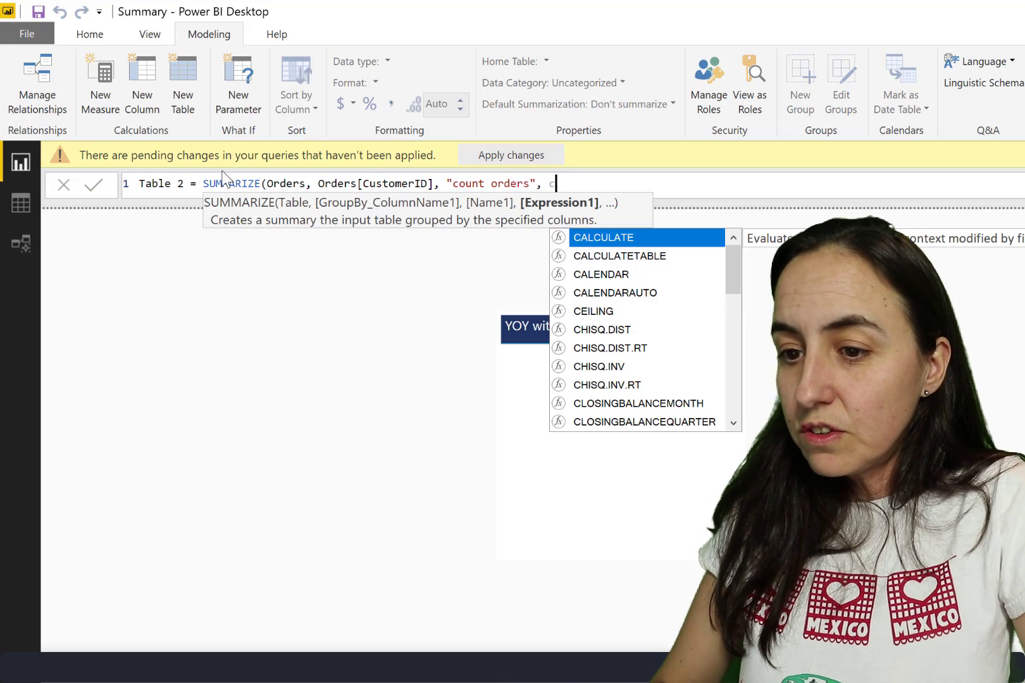
key("Escape")
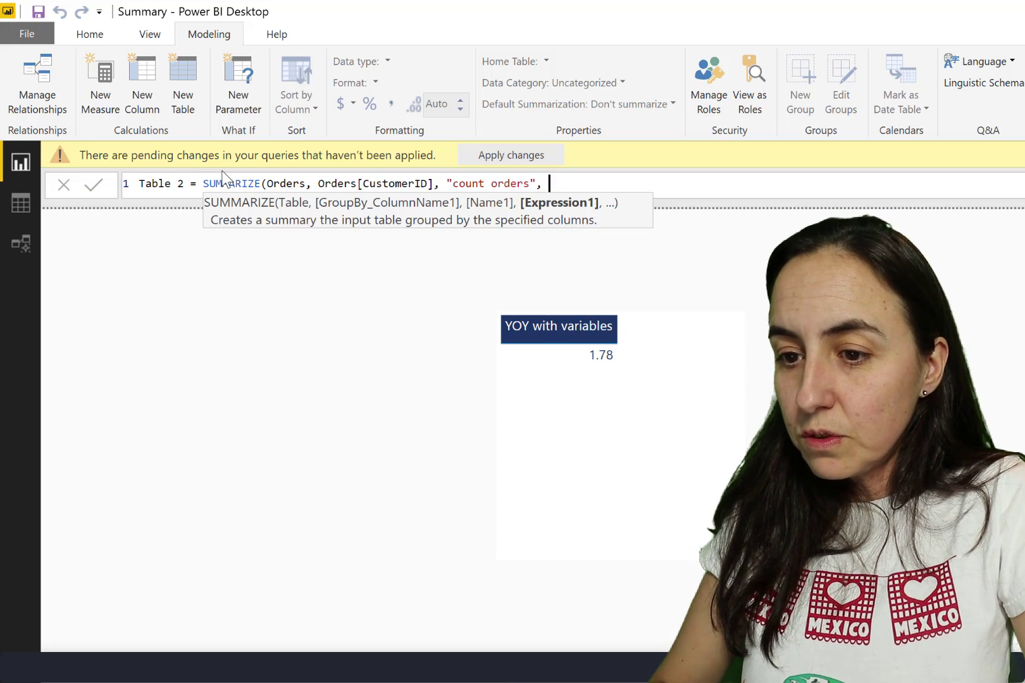
type("count")
key("Tab")
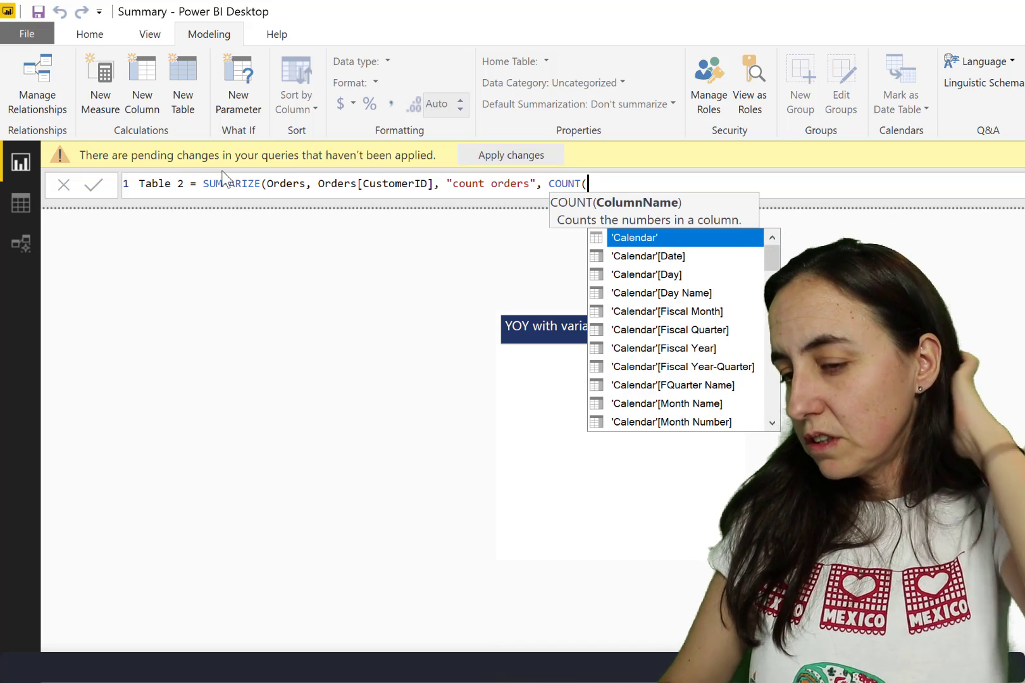
key("BackSpace")
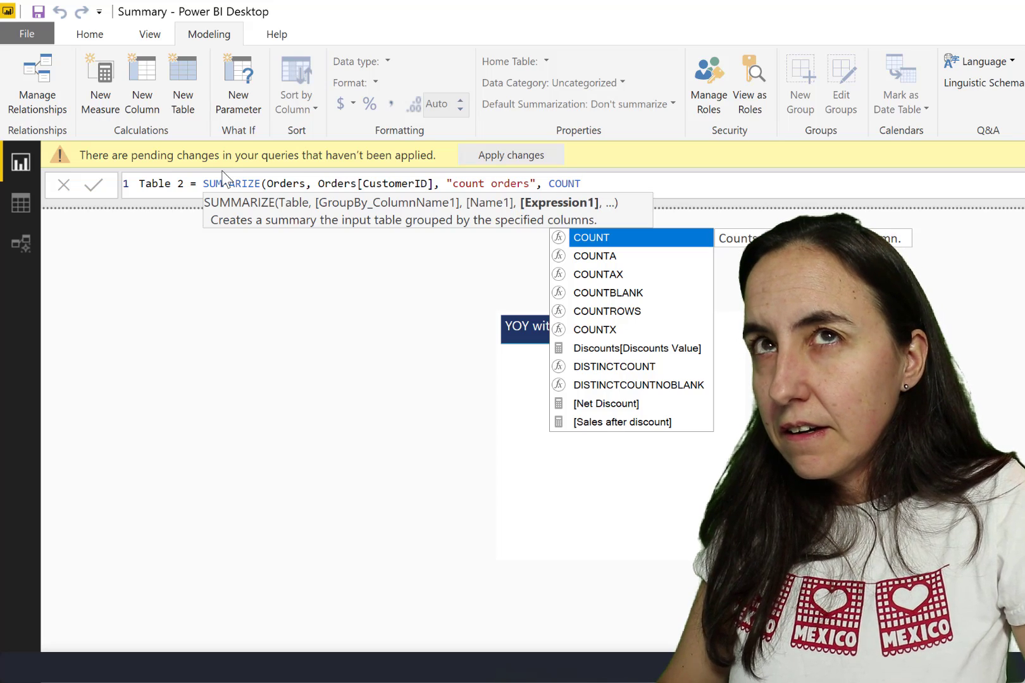
key("BackSpace")
key("BackSpace")
key("BackSpace")
key("BackSpace")
key("BackSpace")
Start a DISTINCTCOUNT function as the expression for the "count orders" column.
type("dist")
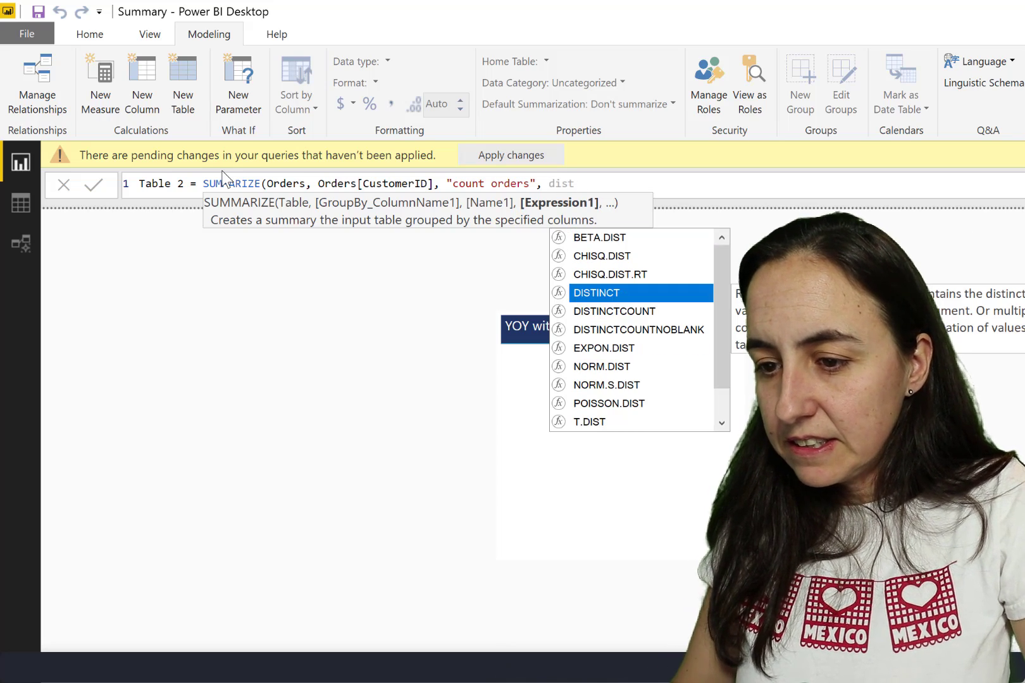
key("Down")
key("Tab")
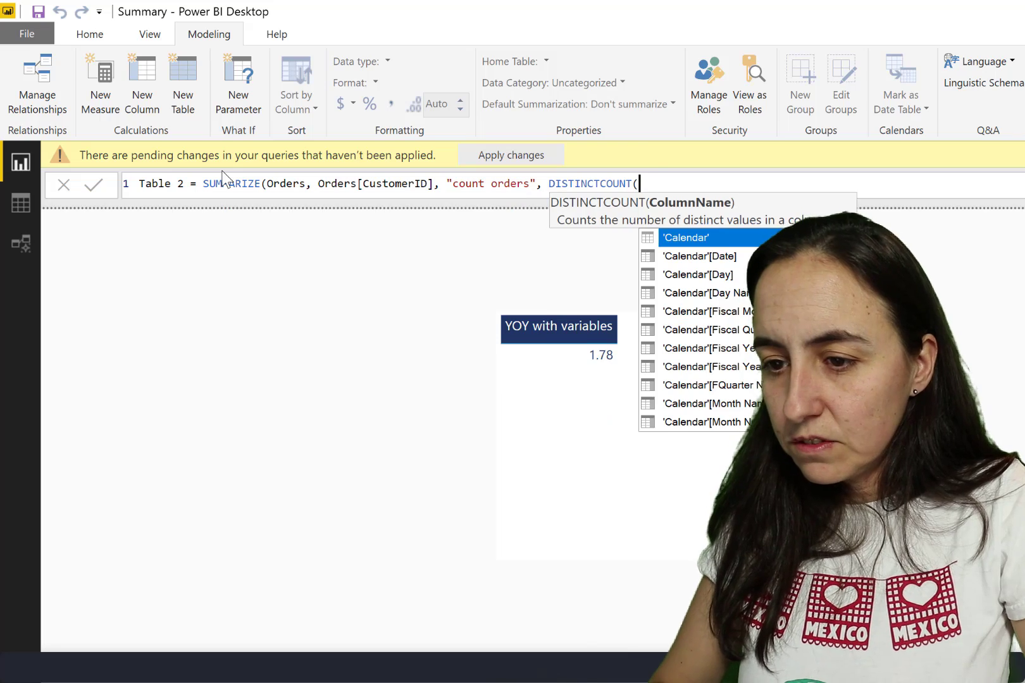
type("ord")
key("Down")
key("Down")
key("Down")
key("Down")
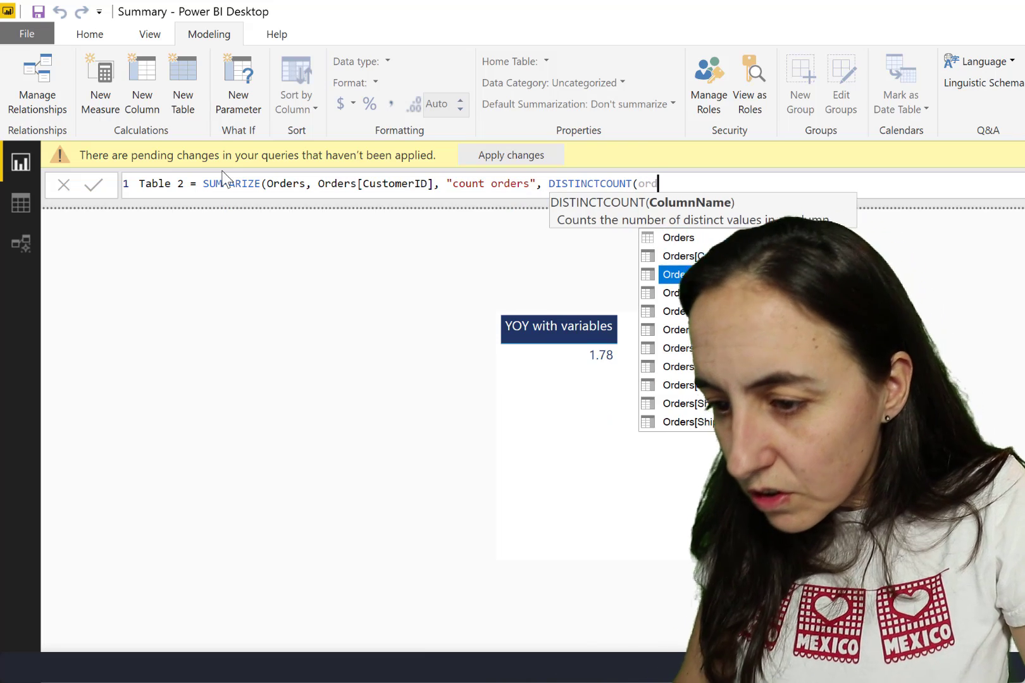
key("Down")
key("Down")
key("Tab")
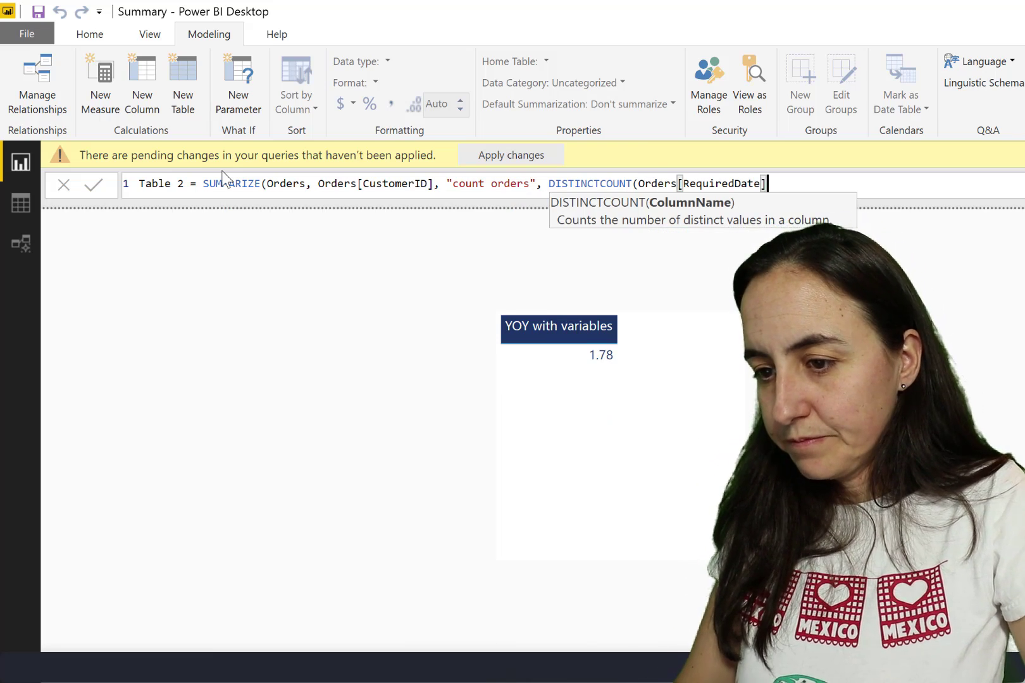
key("BackSpace")
key("BackSpace")
key("BackSpace")
key("BackSpace")
key("BackSpace")
key("BackSpace")
key("BackSpace")
key("BackSpace")
key("BackSpace")
key("BackSpace")
key("BackSpace")
key("BackSpace")
key("BackSpace")
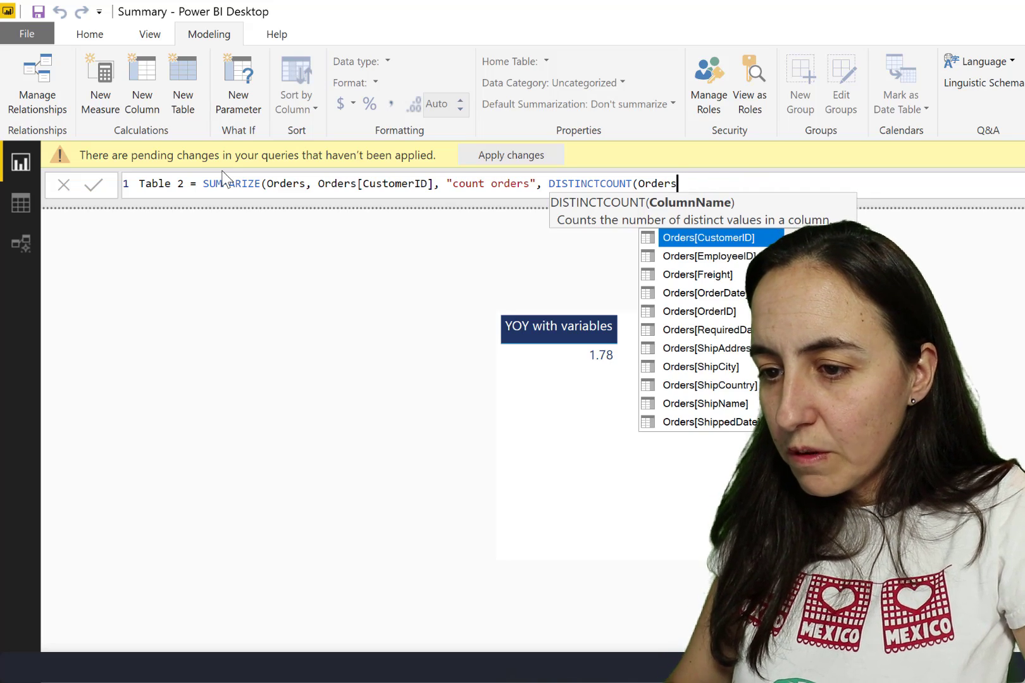
Set Orders[OrderID] as the DISTINCTCOUNT column and close both functions to complete the SUMMARIZE formula.
key("Down")
key("Down")
key("Down")
key("Down")
key("Tab")
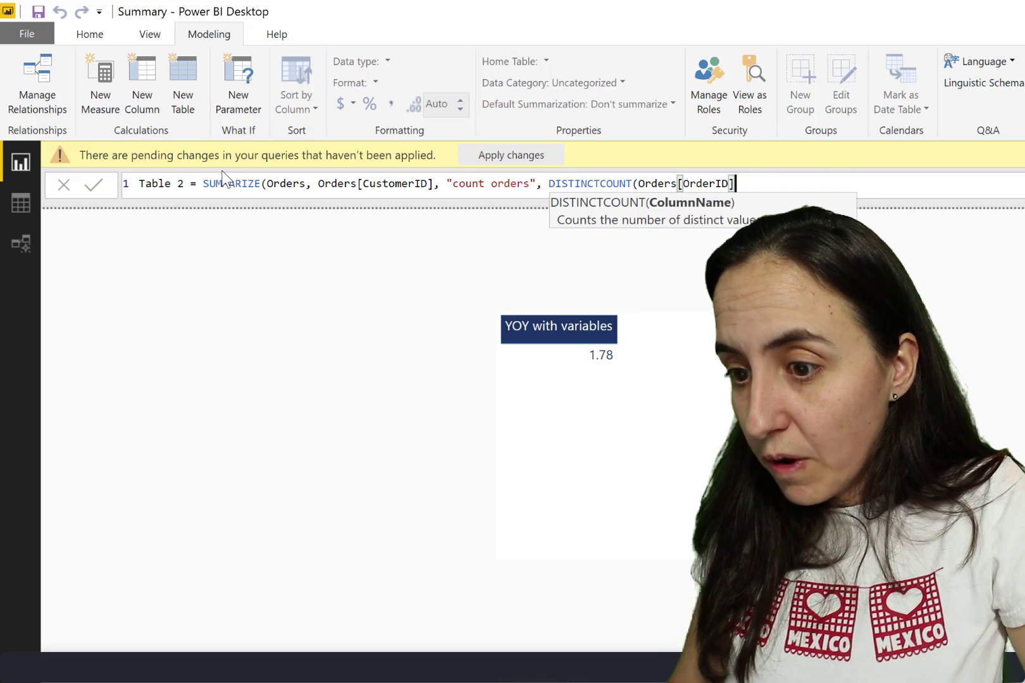
type("]))")
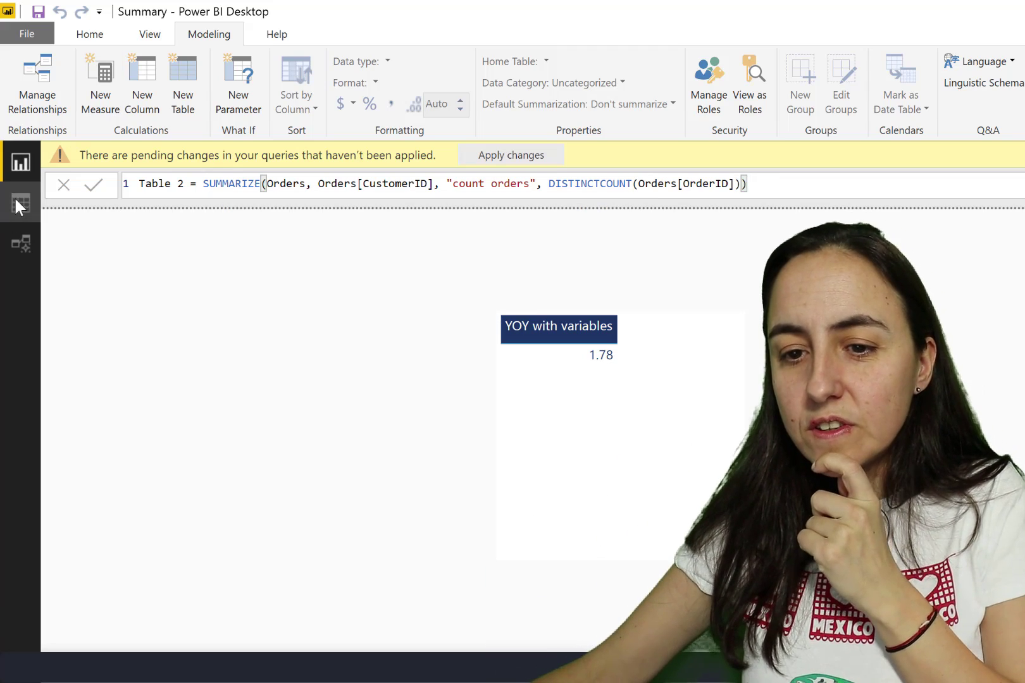
Show the new count orders table in the data view and copy the SUMMARIZE expression from its formula.
left_click(19, 204)
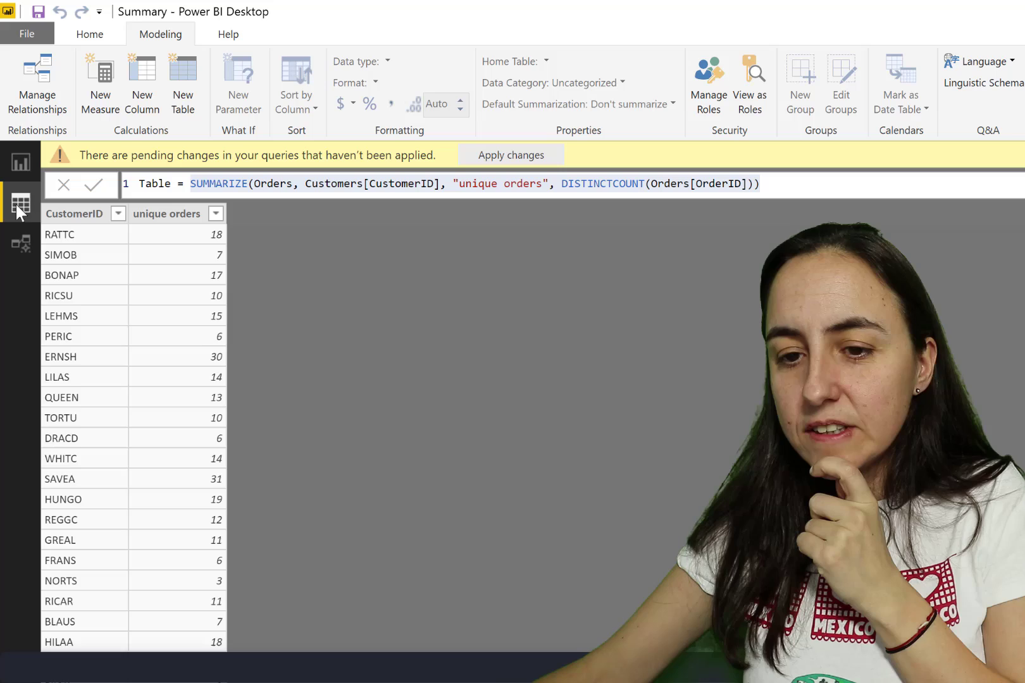
scroll(133, 430, "down", 2)
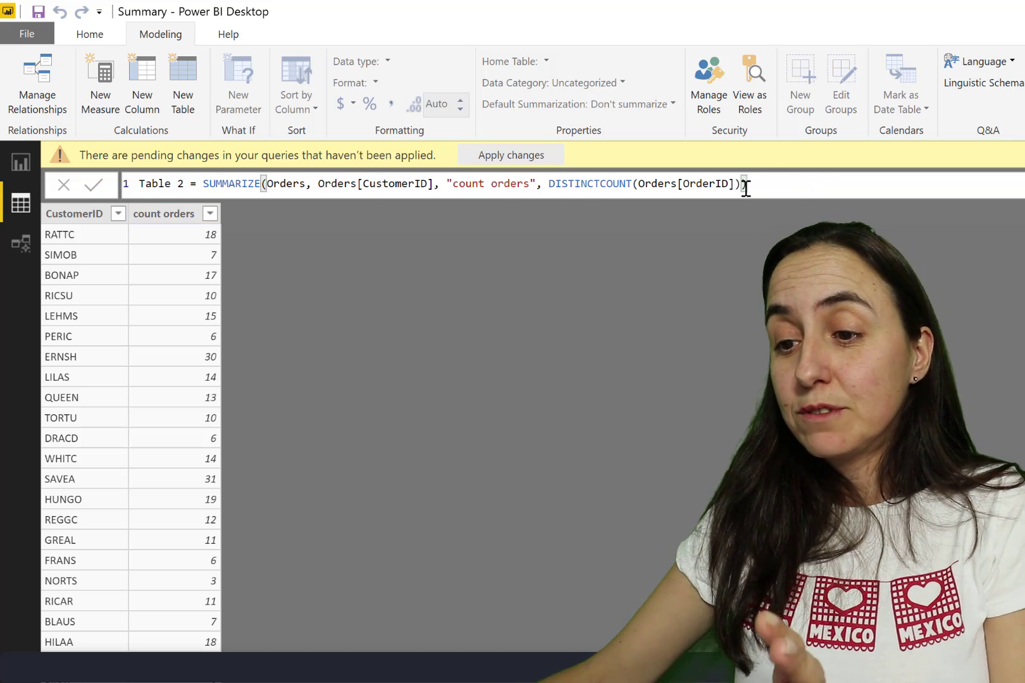
left_click_drag(739, 186, 202, 185)
key("ctrl+c")
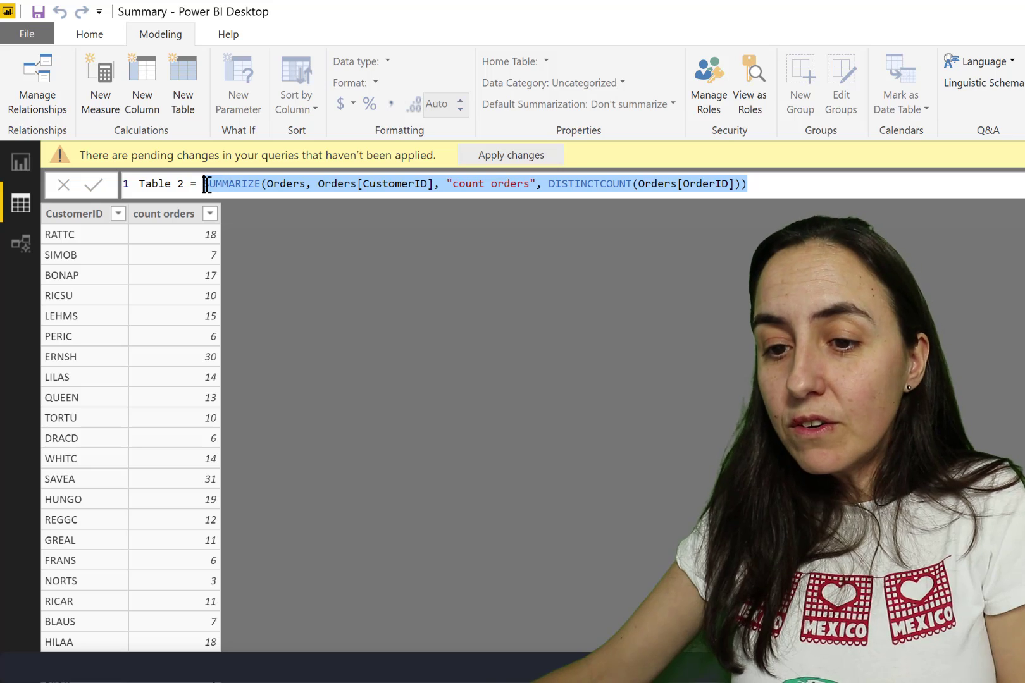
key("Left")
Return to the report view, create a new measure named Acustomers, and begin a second formula line.
left_click(25, 169)
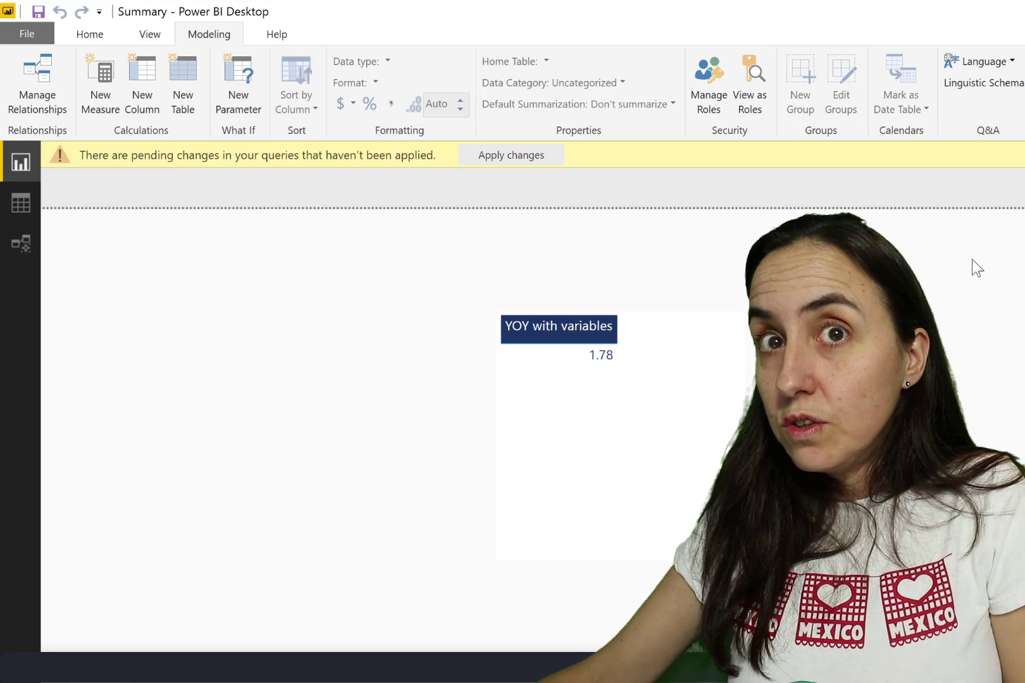
left_click(101, 101)
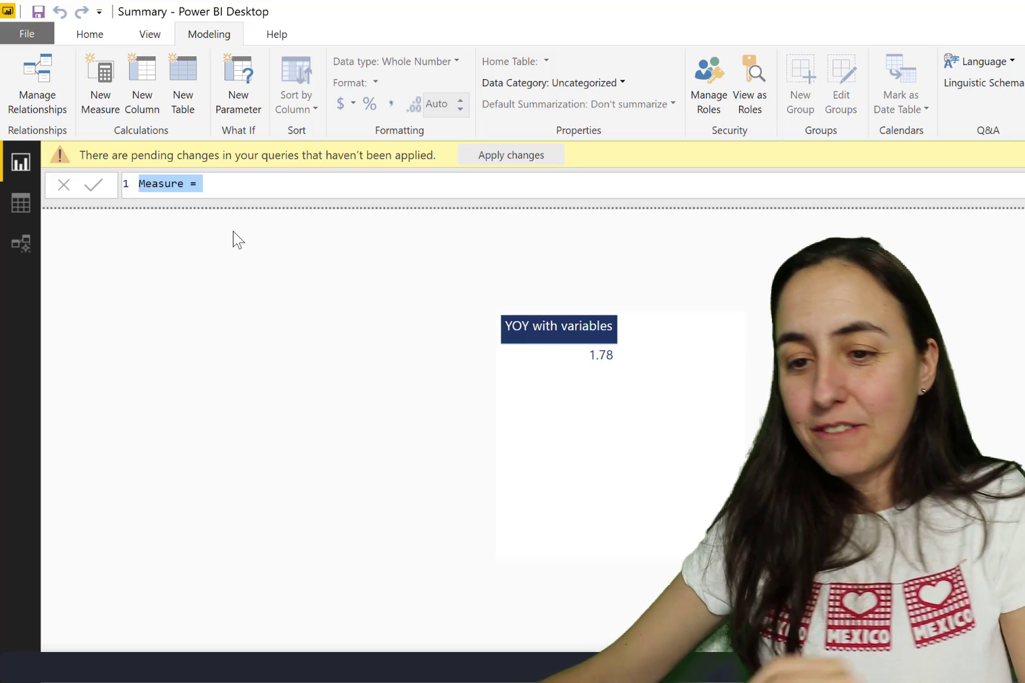
type("A")
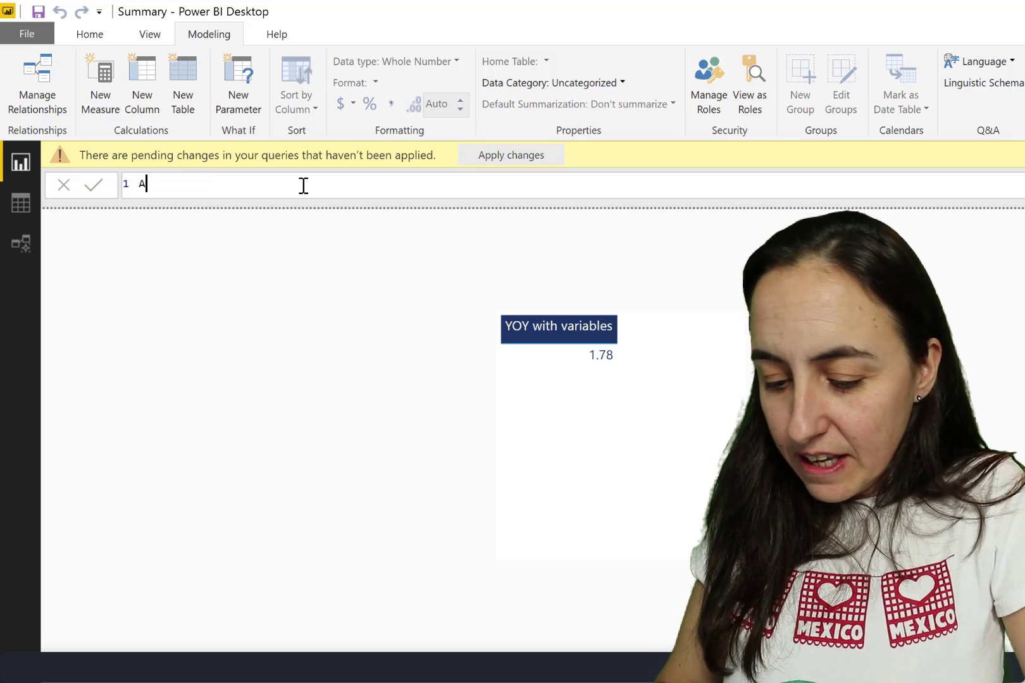
type("customers=")
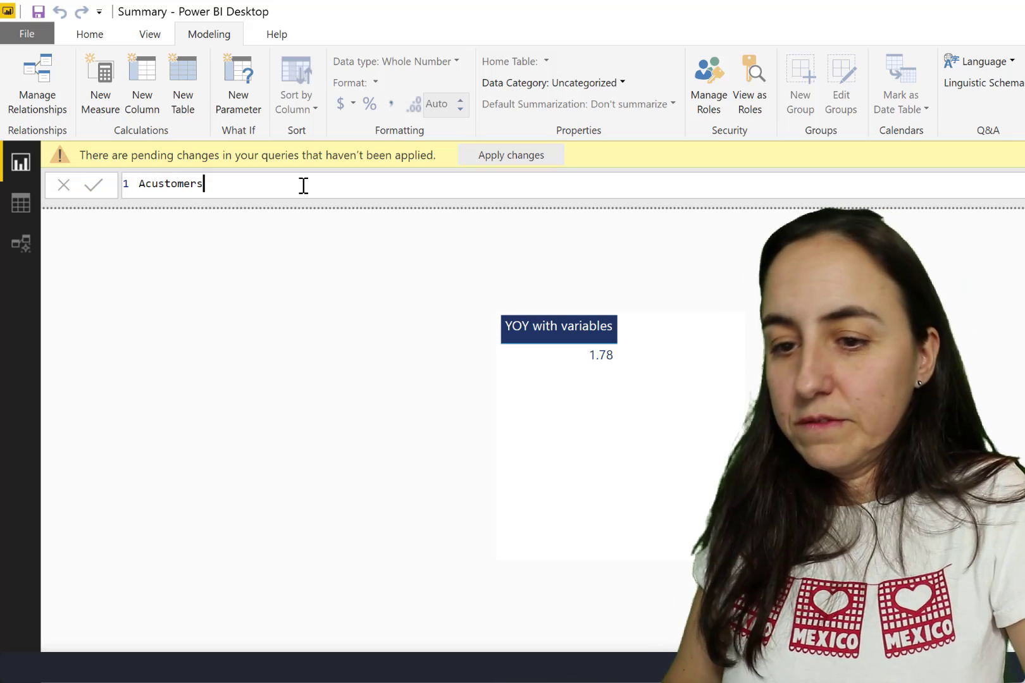
key("shift+Return")
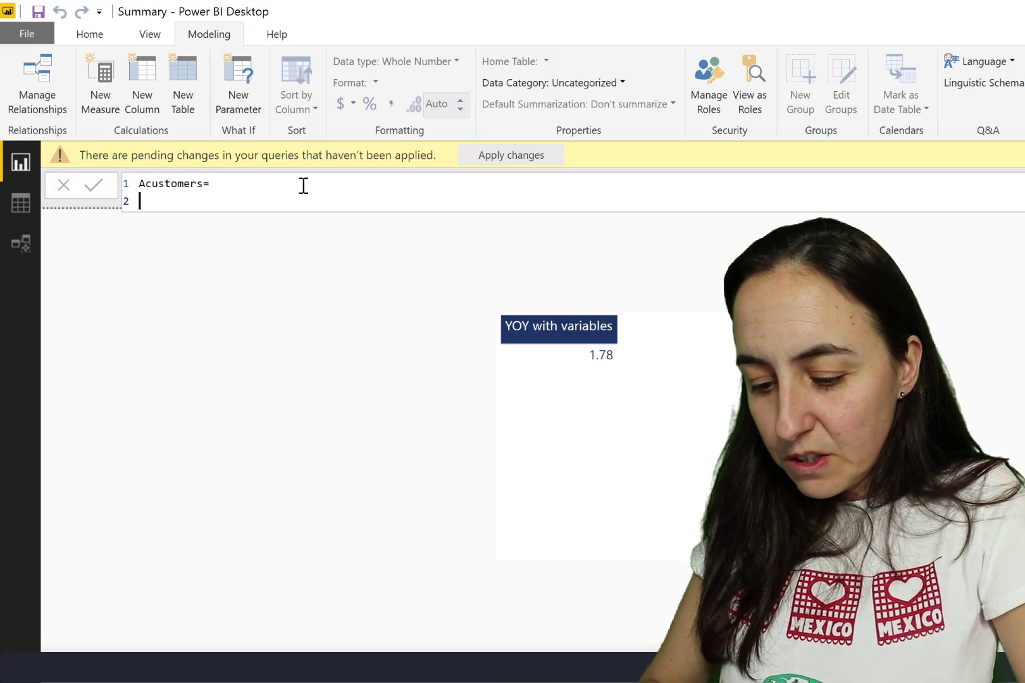
Declare a variable acustomers in the measure and assign it the copied SUMMARIZE expression.
type("VAR")
key("Tab")
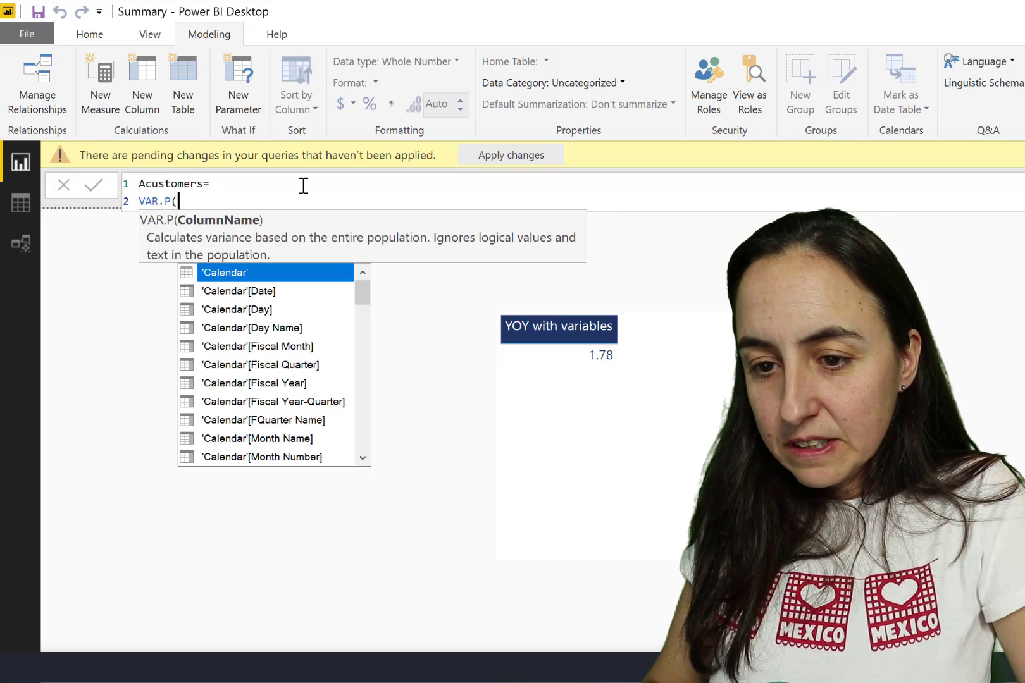
key("BackSpace")
key("BackSpace")
key("BackSpace")
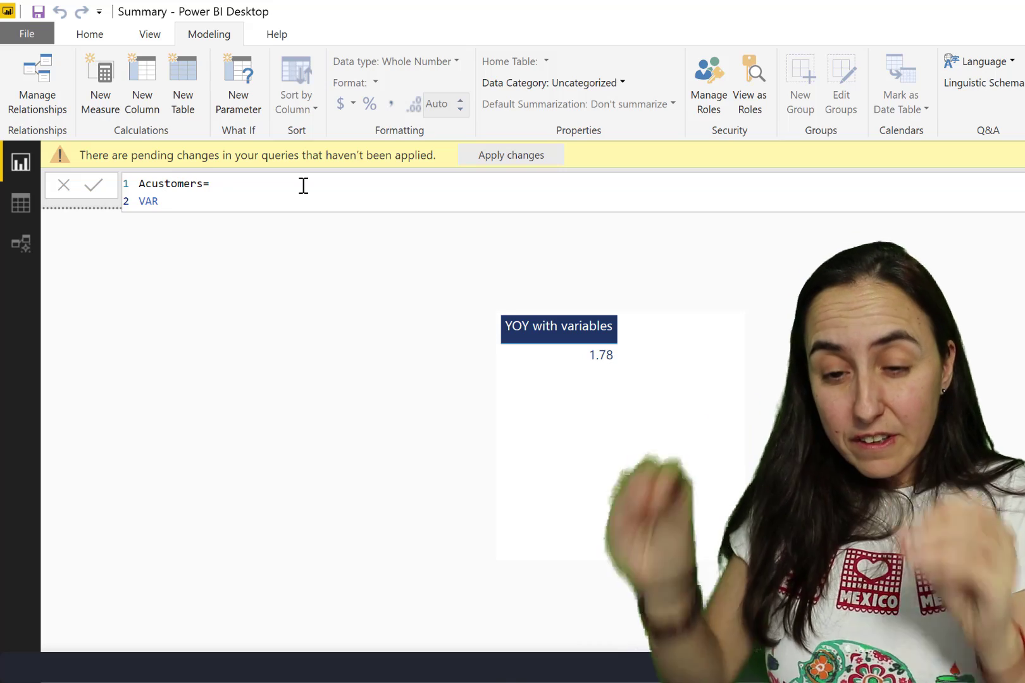
type("acustomers")
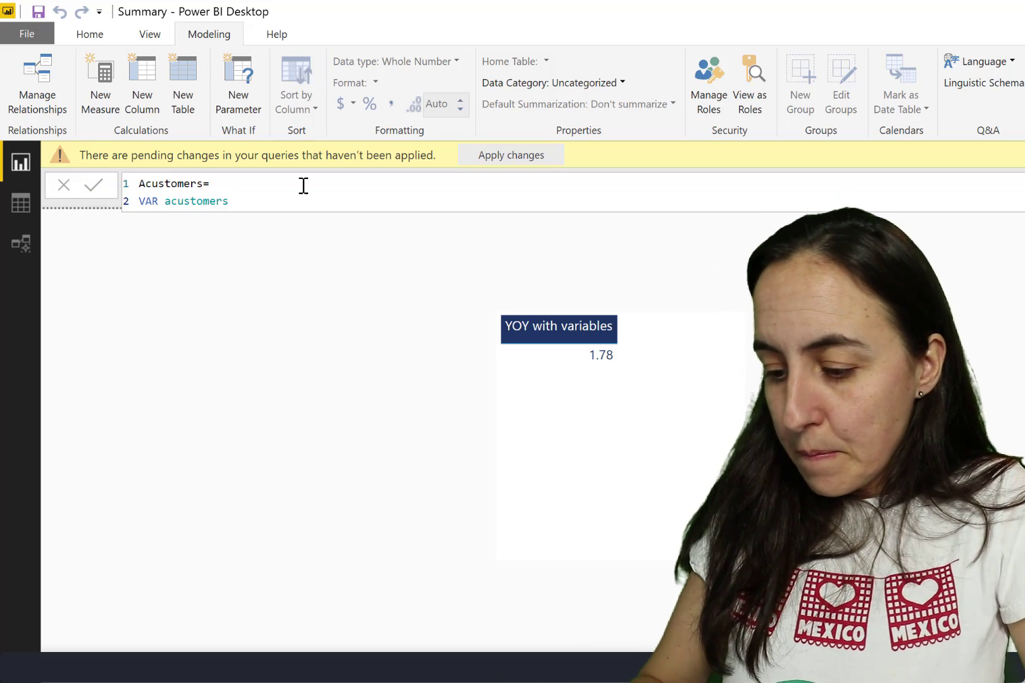
type("=")
key("ctrl+v")
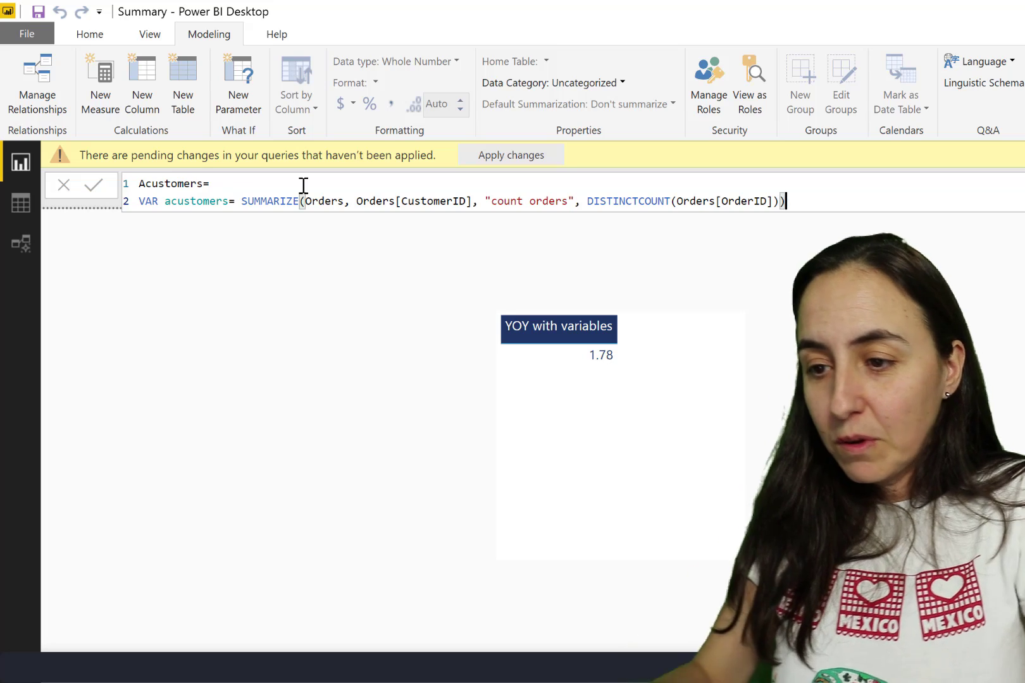
Add a return line below the variable and start a CALCULATE function on the line after it.
key("shift+Return")
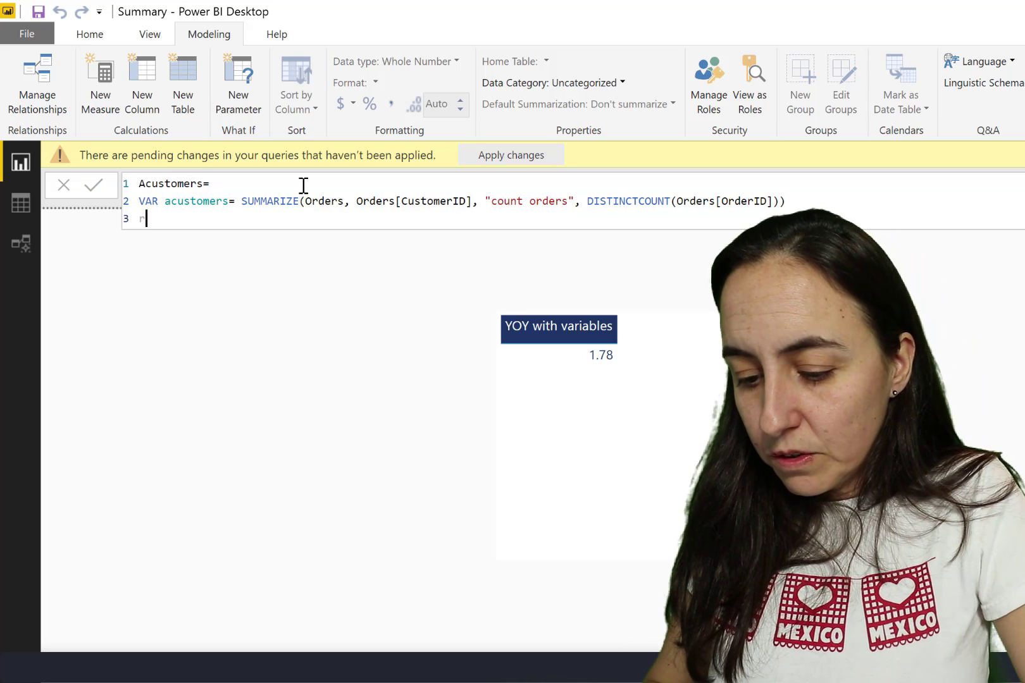
type("retru")
key("BackSpace")
key("BackSpace")
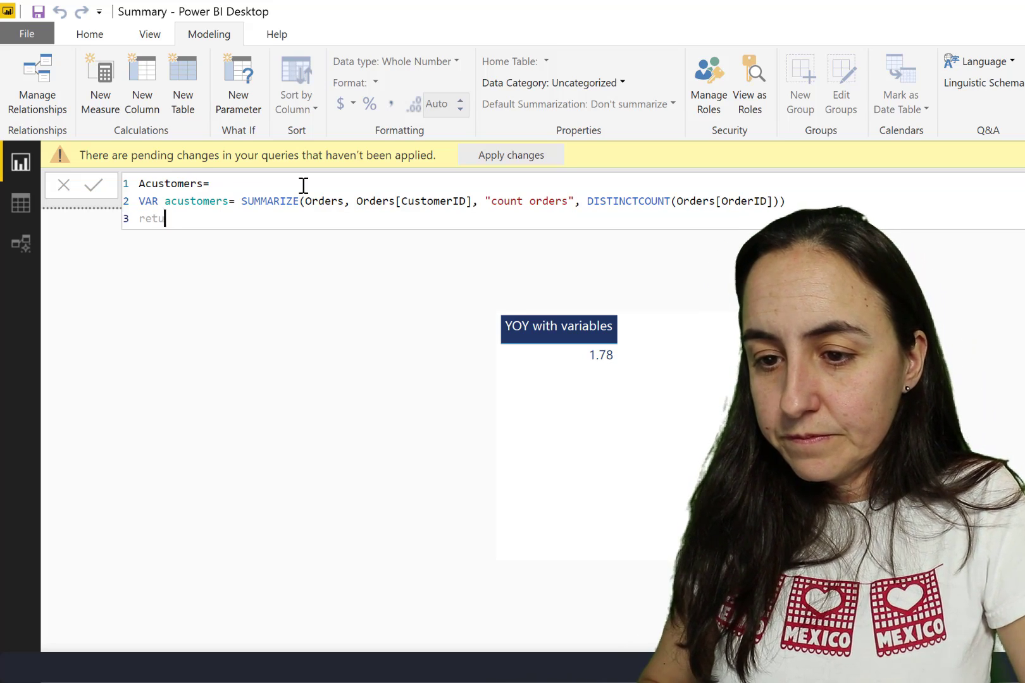
type("urn")
key("shift+Return")
type("ca")
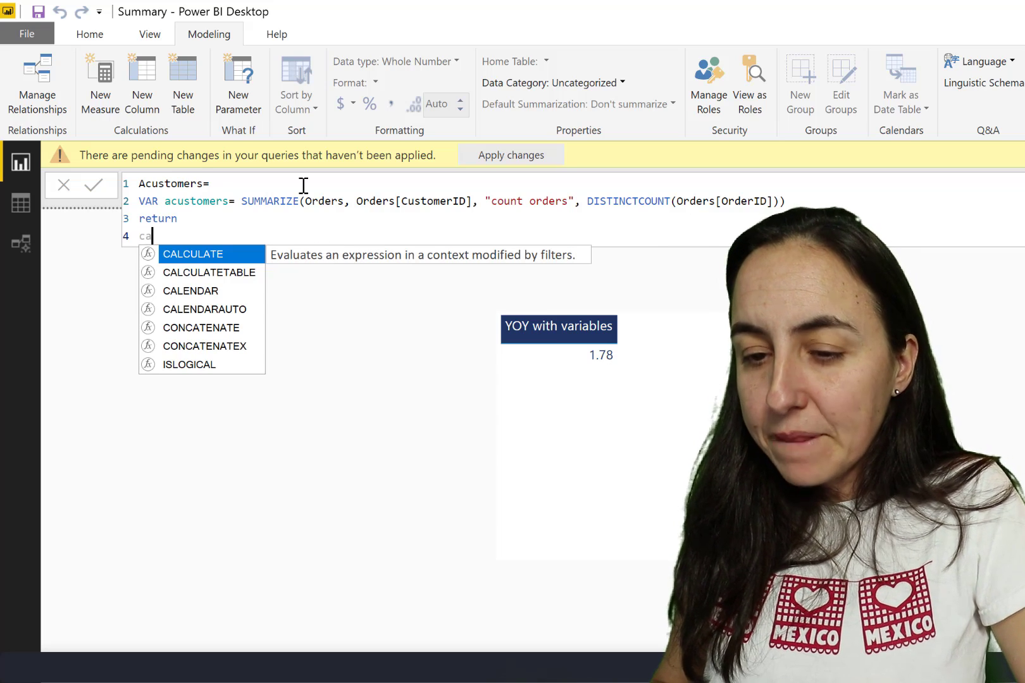
key("Tab")
Enter COUNTROWS(Orders) as the CALCULATE expression, followed by a comma for the filter argument.
type("c")
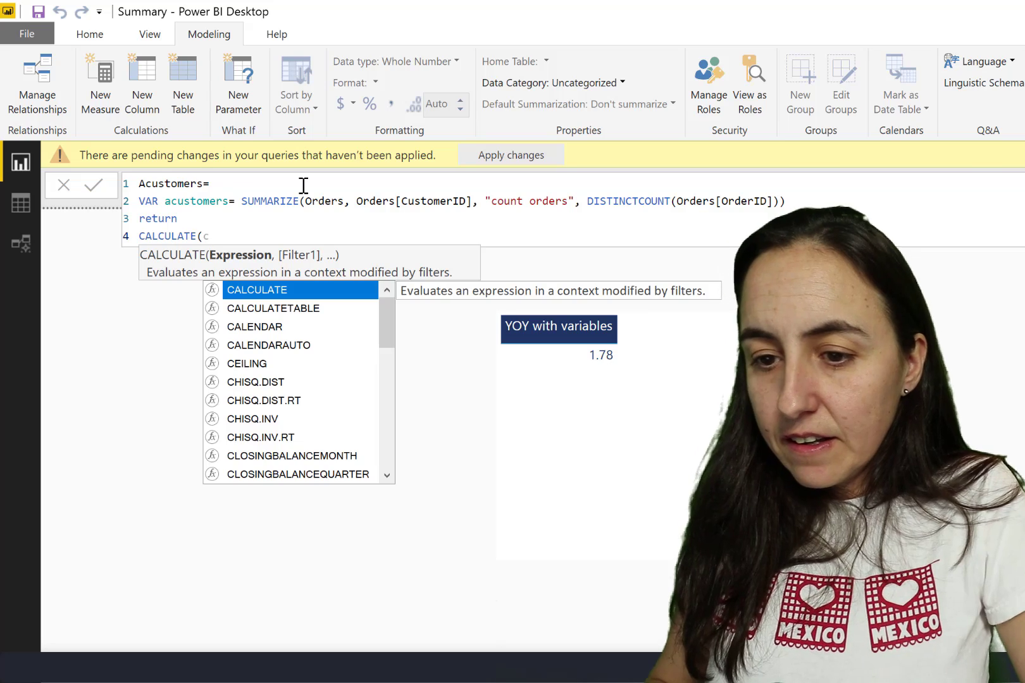
type("oun")
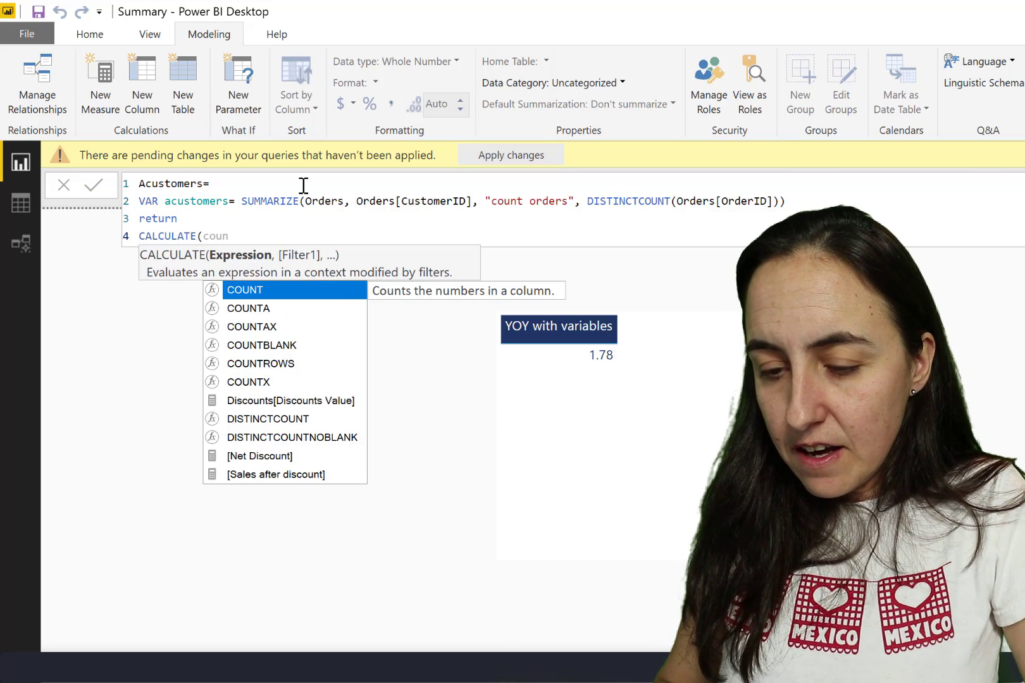
key("Down")
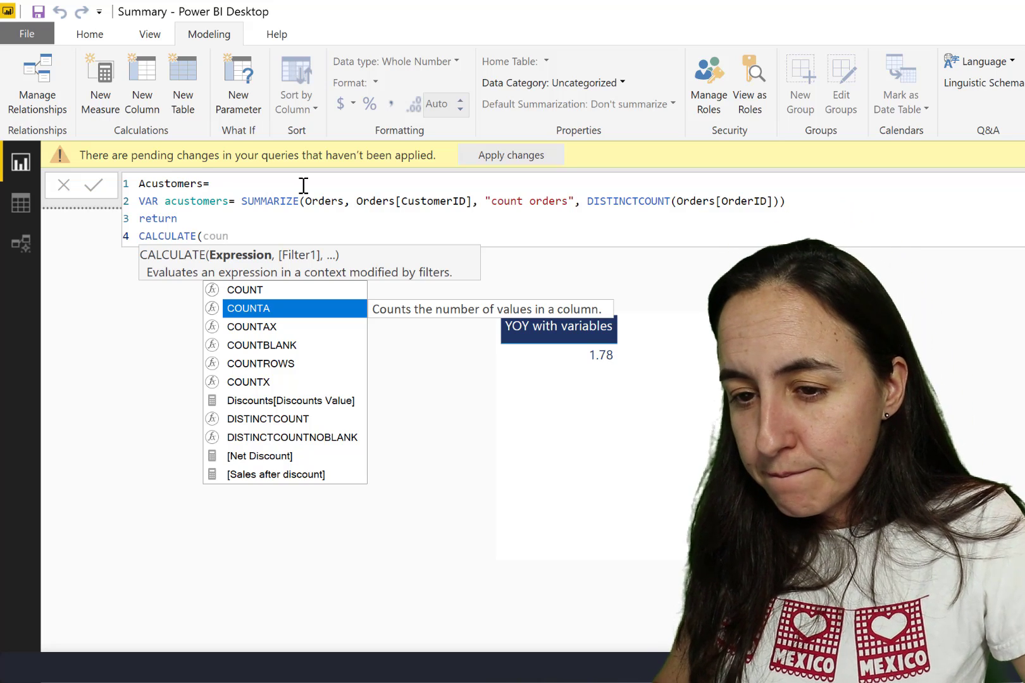
key("Down")
key("Down")
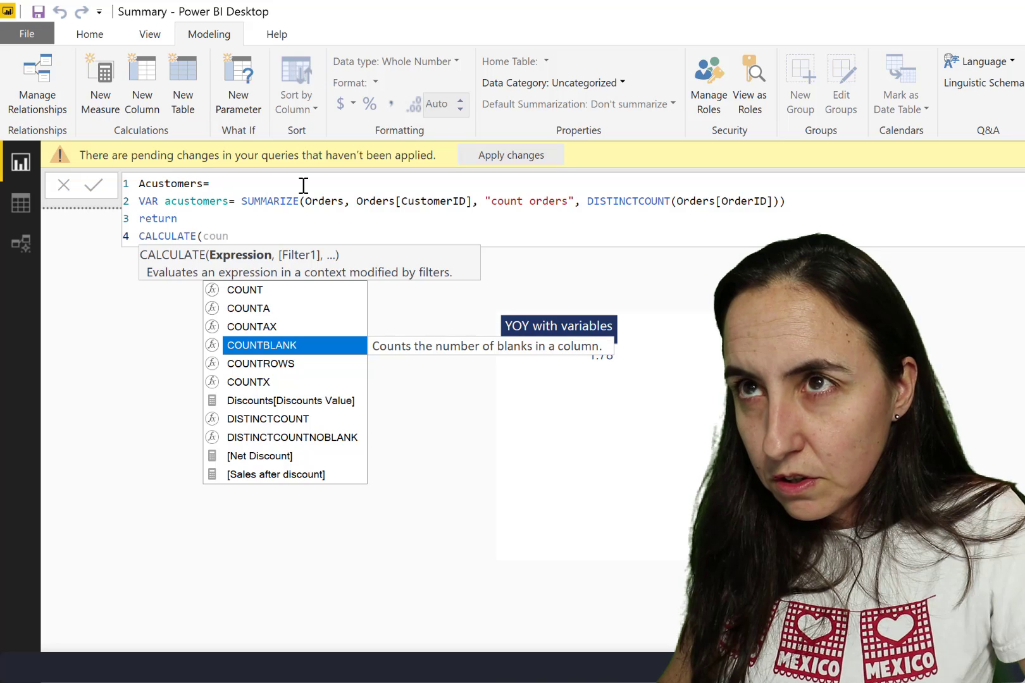
key("Down")
key("Tab")
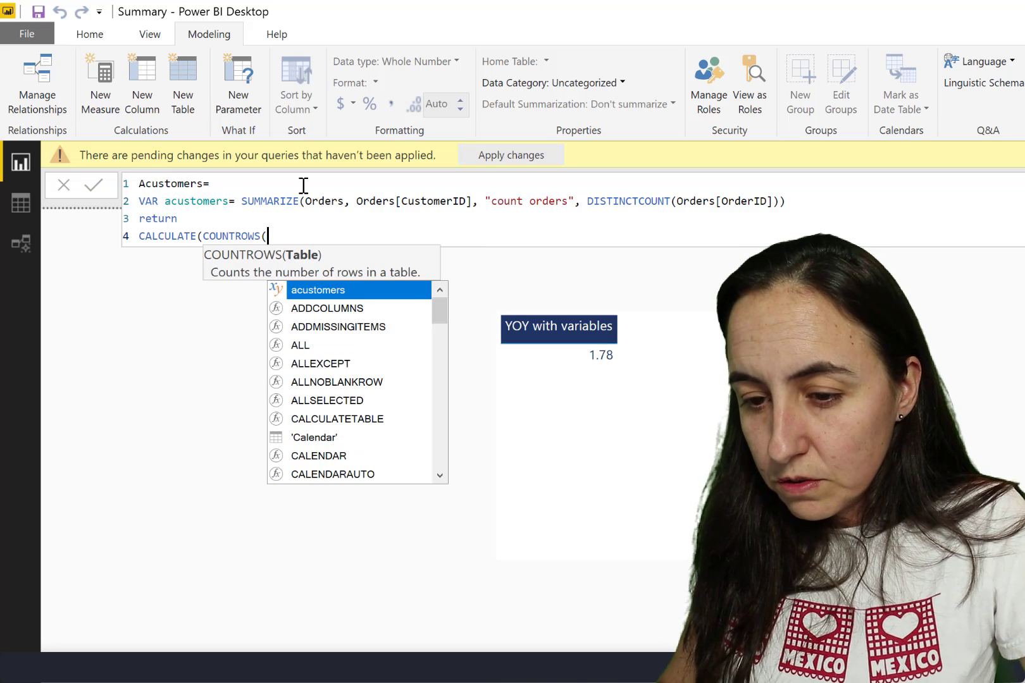
type("ord")
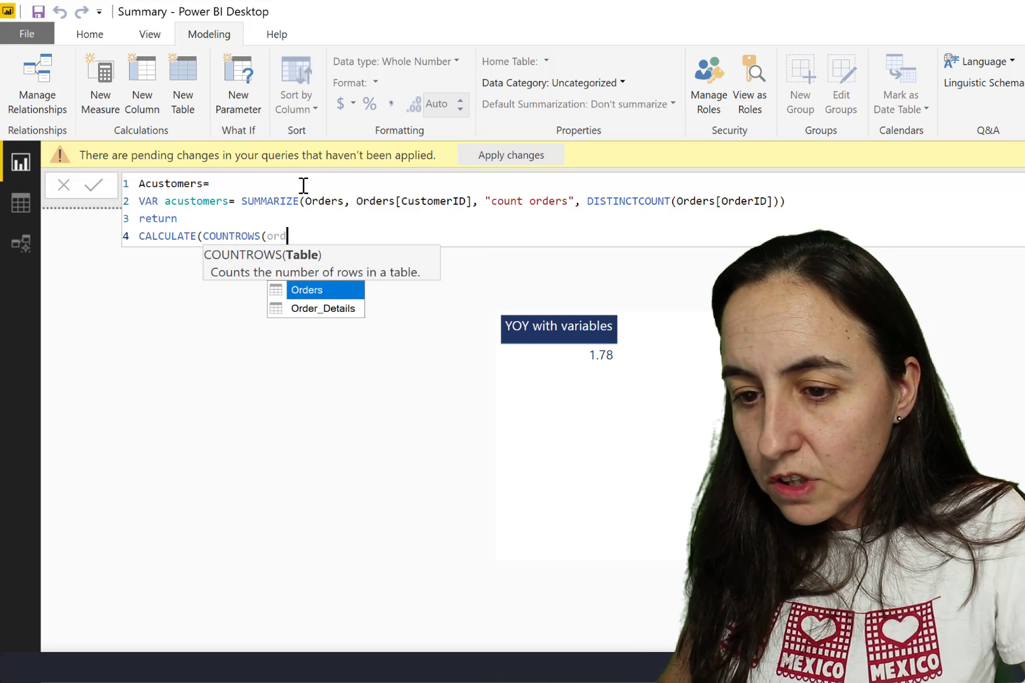
key("Tab")
type(",")
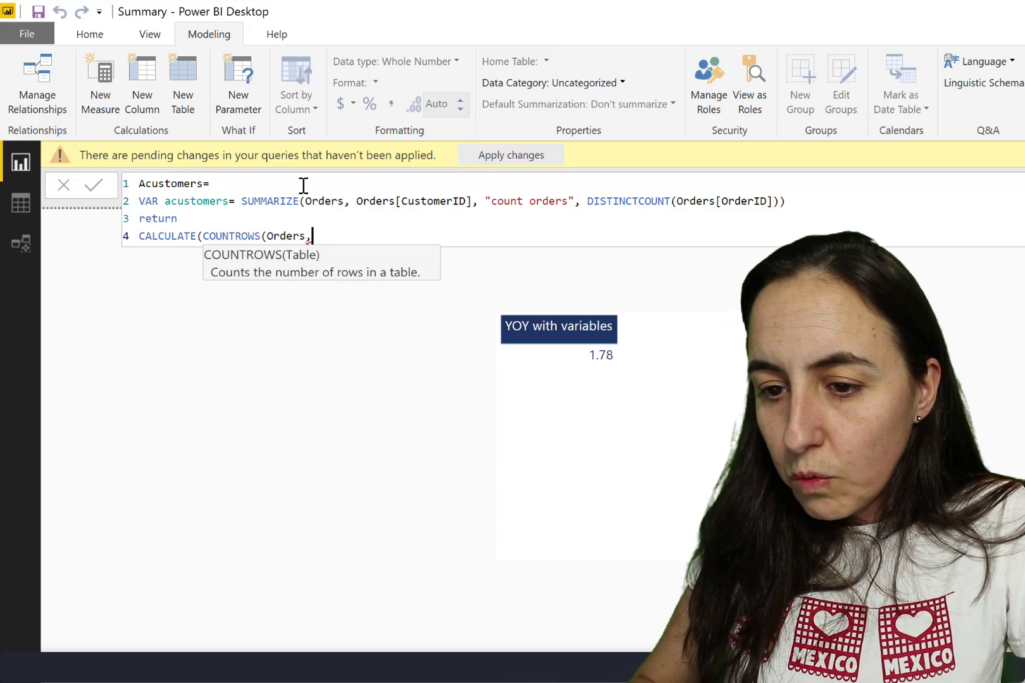
key("BackSpace")
type("),")
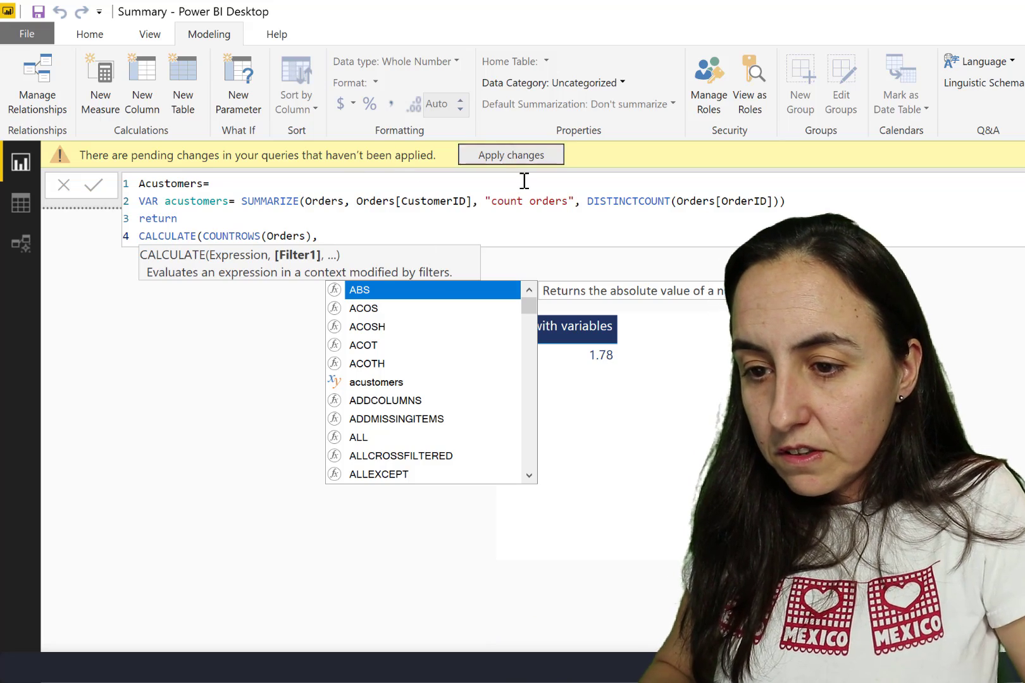
left_click_drag(504, 201, 550, 202)
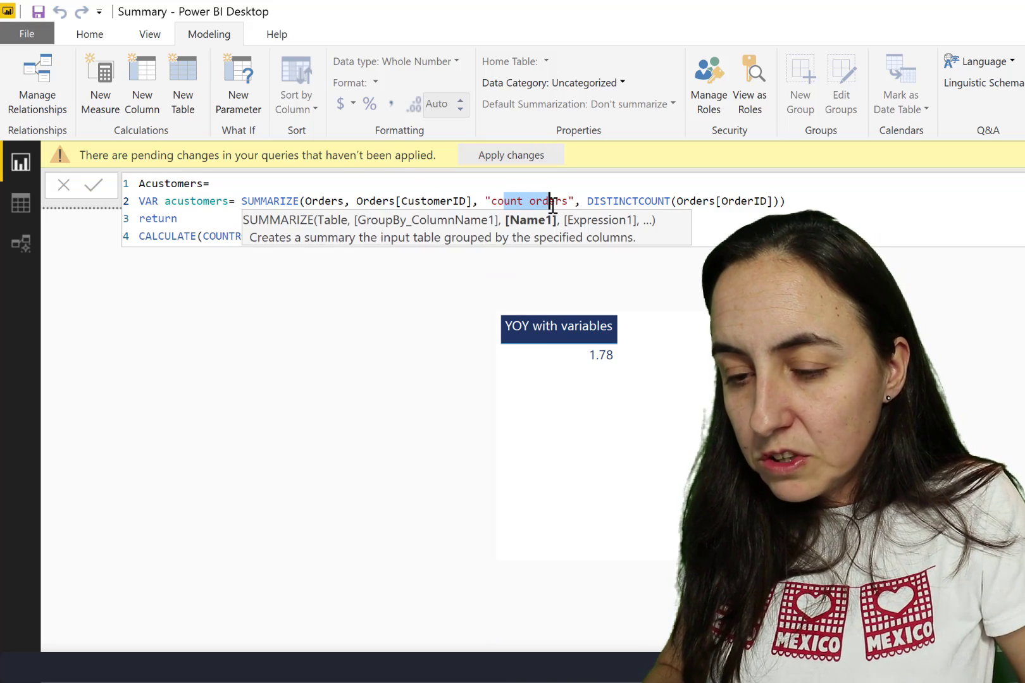
left_click(354, 235)
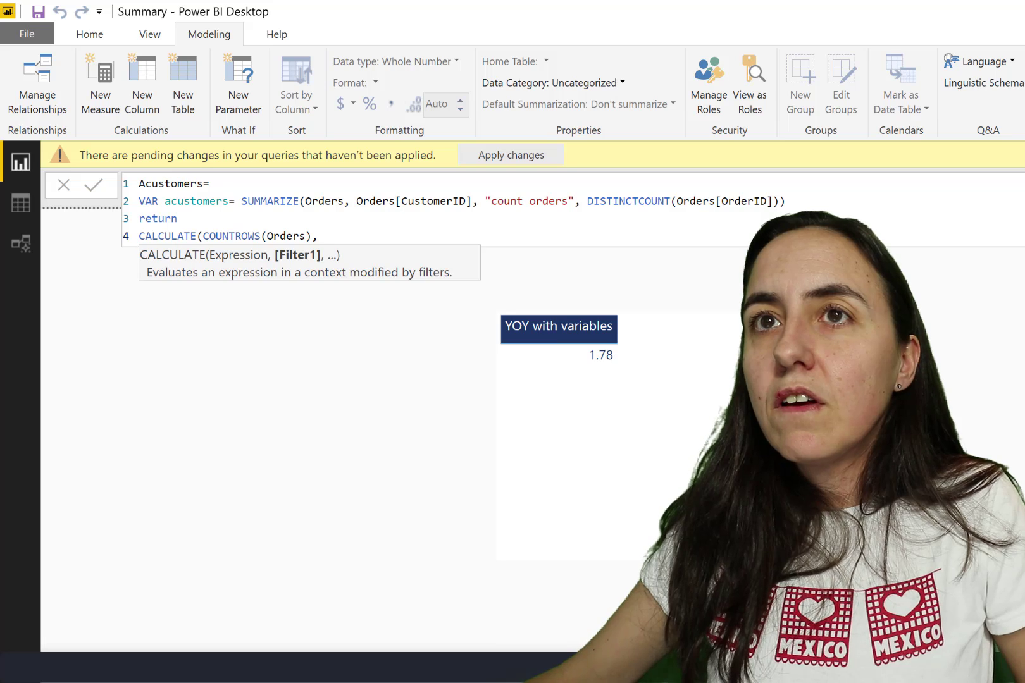
key("alt+Tab")
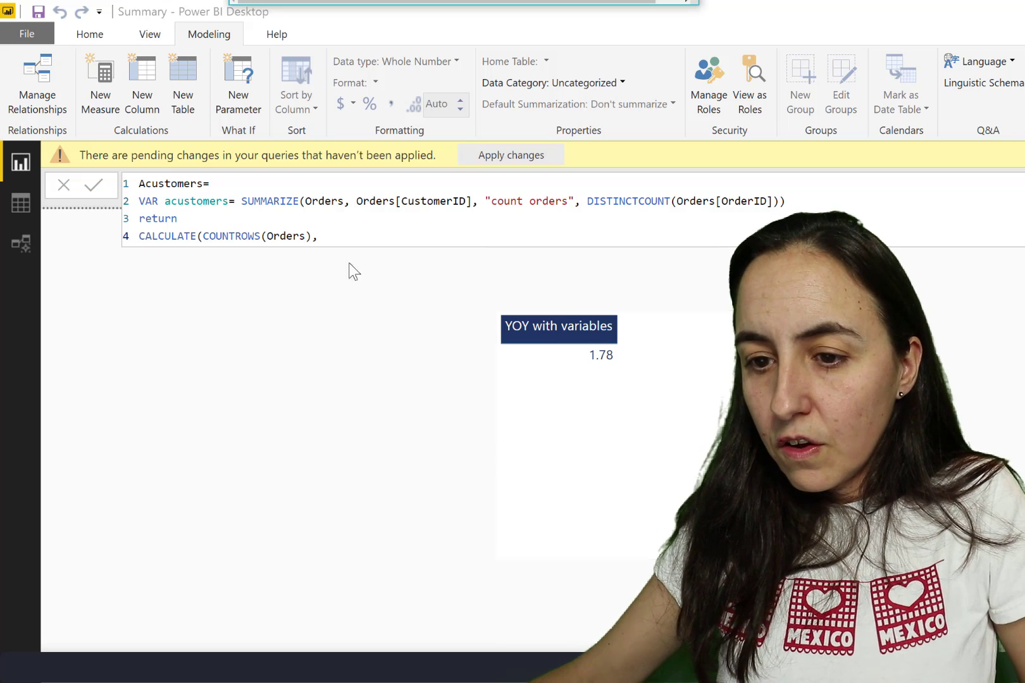
Try to reference the order count column of the acustomers variable as the CALCULATE filter argument.
left_click(382, 244)
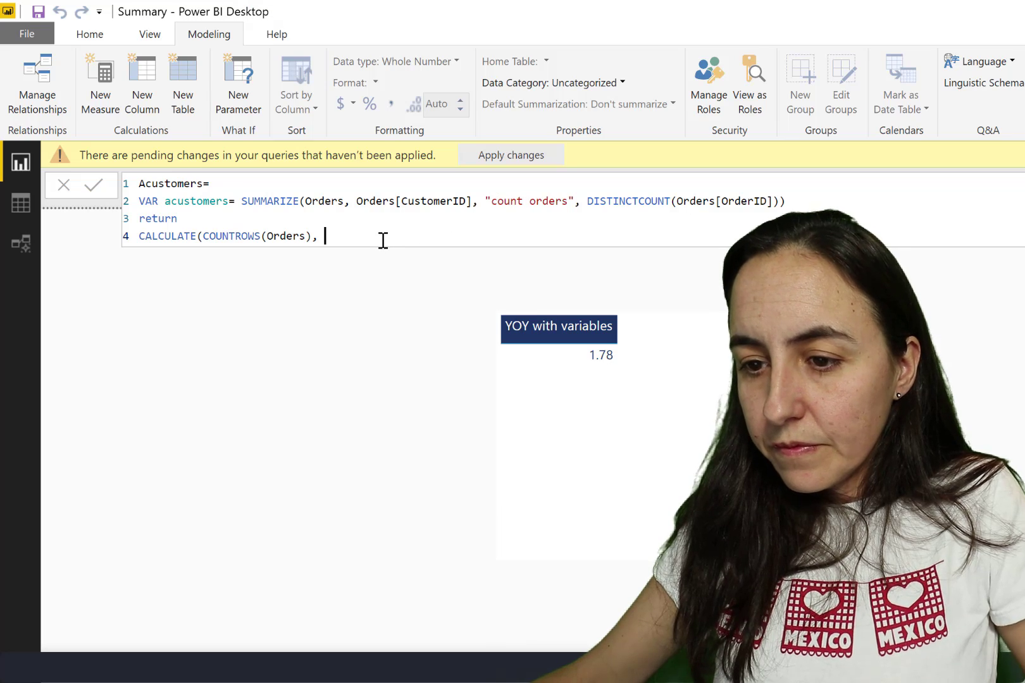
type("a")
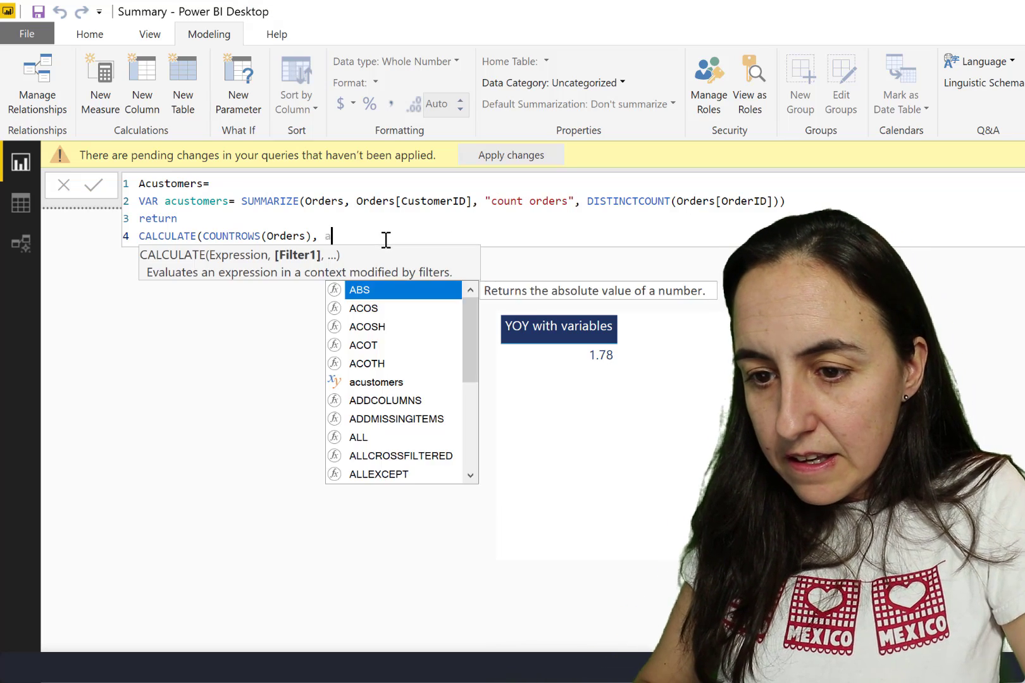
type("custo")
key("Tab")
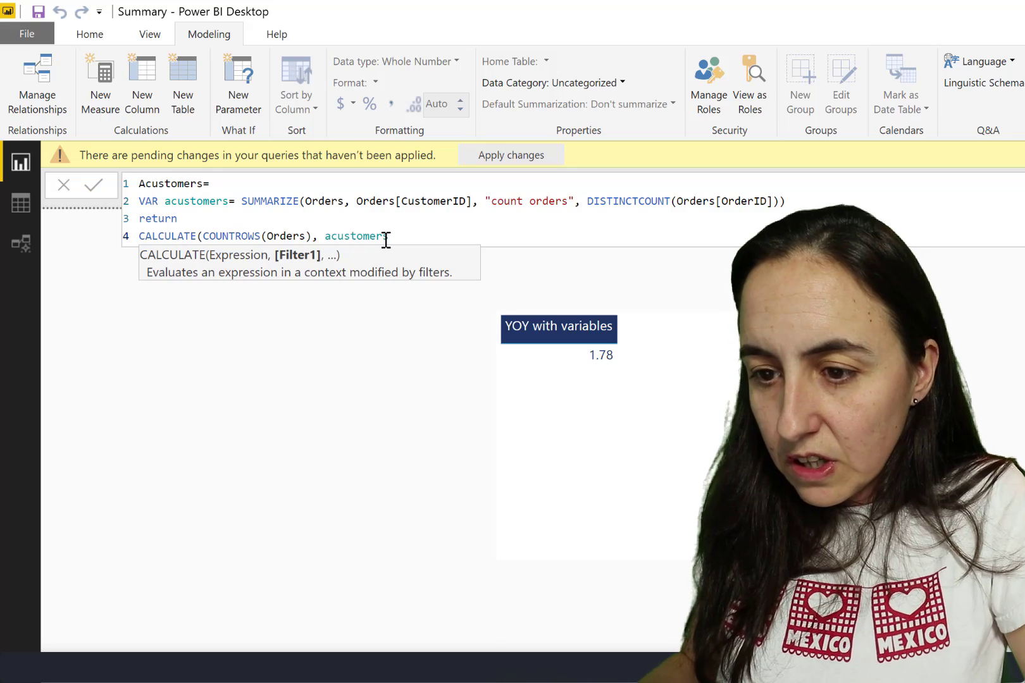
type("[co")
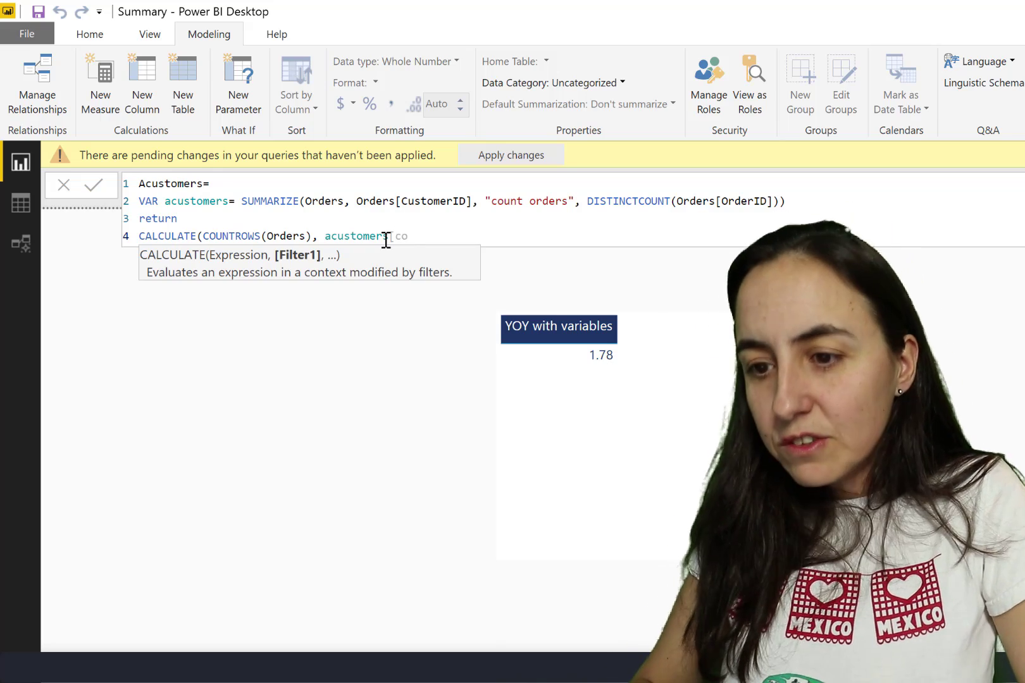
type("un")
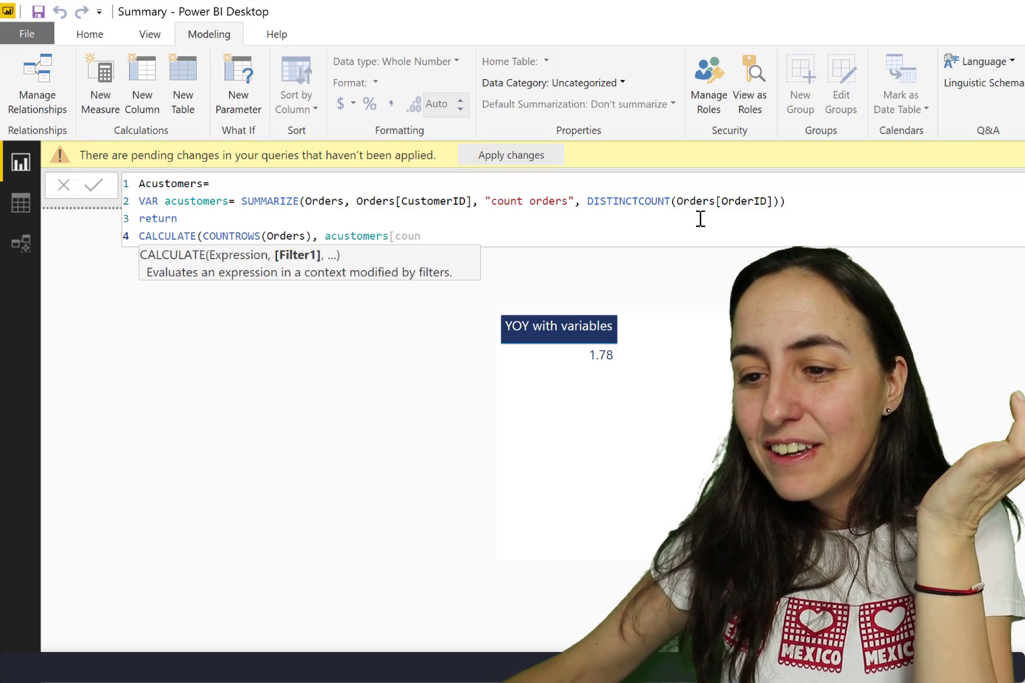
left_click_drag(561, 201, 491, 201)
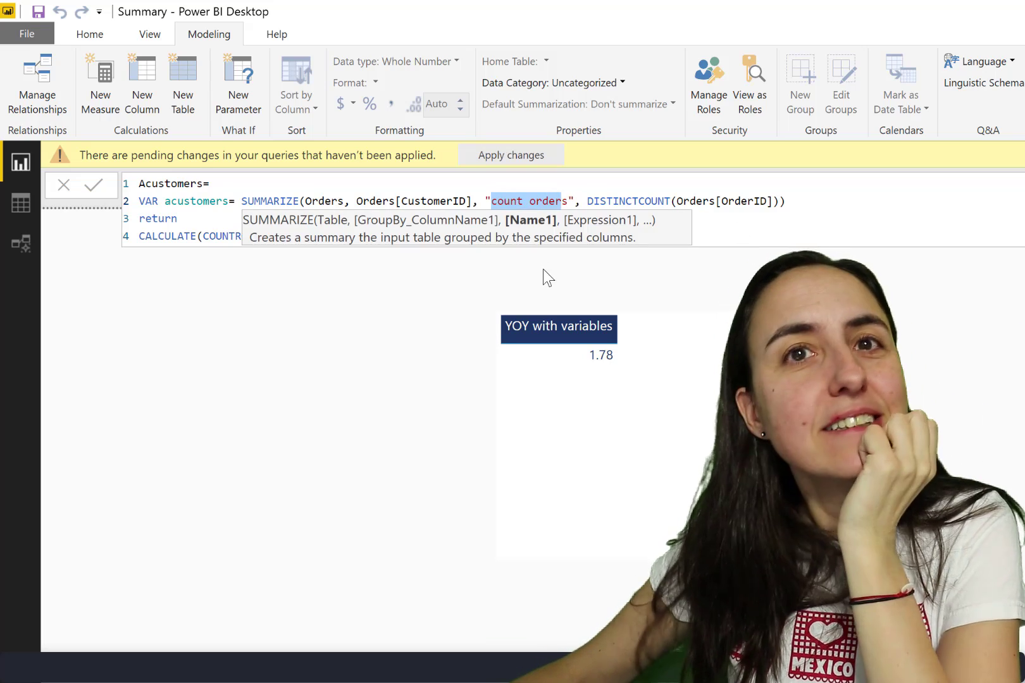
left_click(164, 201)
key("shift+Down")
key("shift+End")
left_click(549, 201)
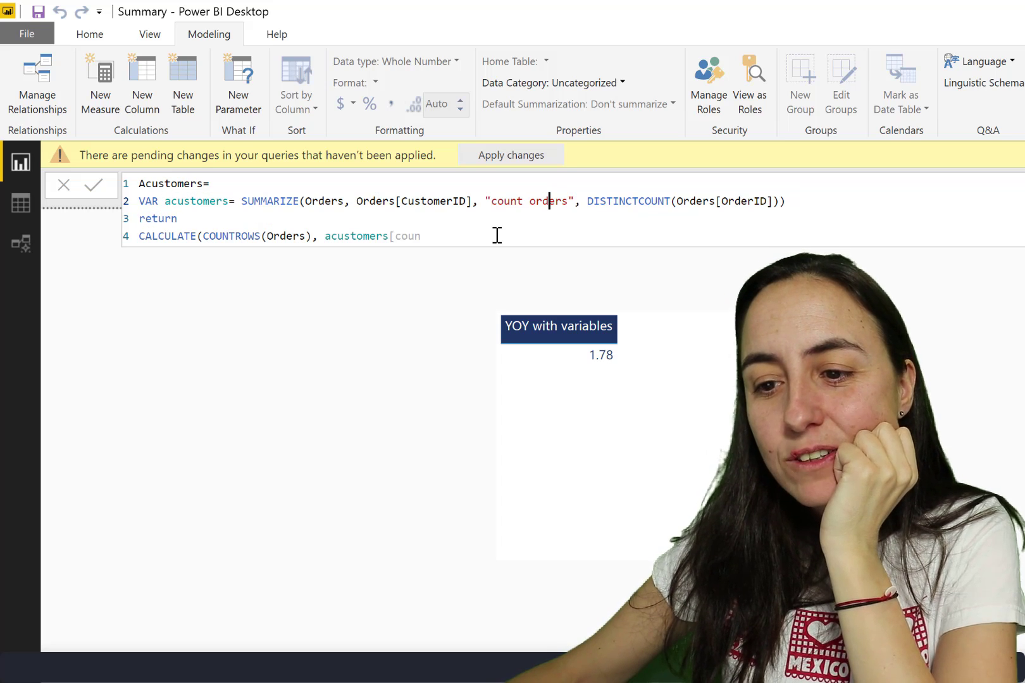
left_click(497, 235)
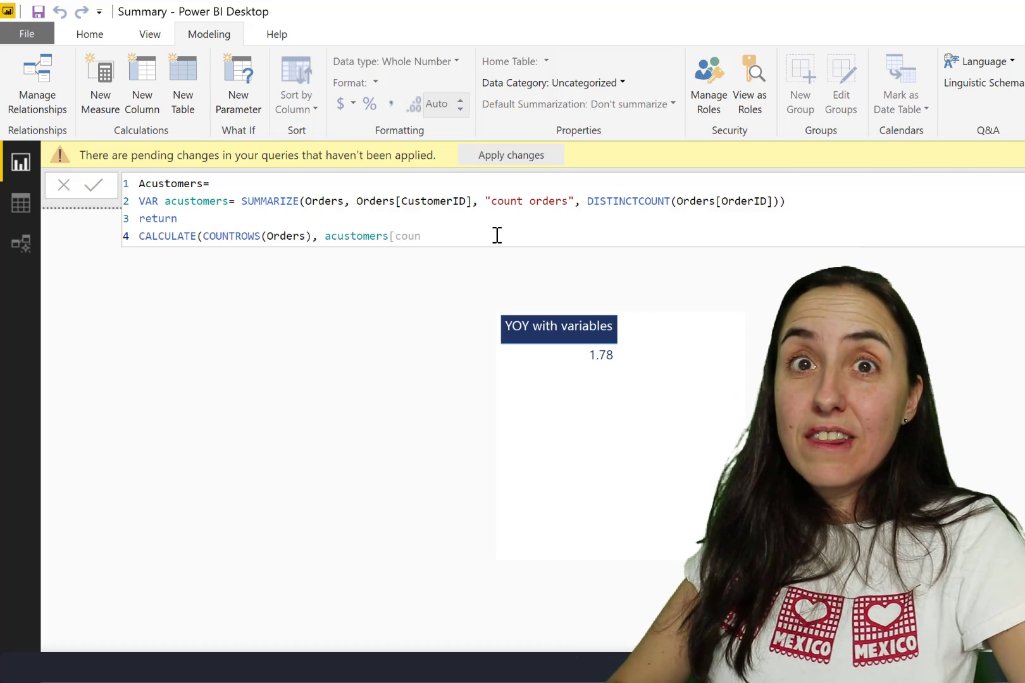
Move the SUMMARIZE expression onto its own line and open a FILTER function on the line above it.
left_click(265, 183)
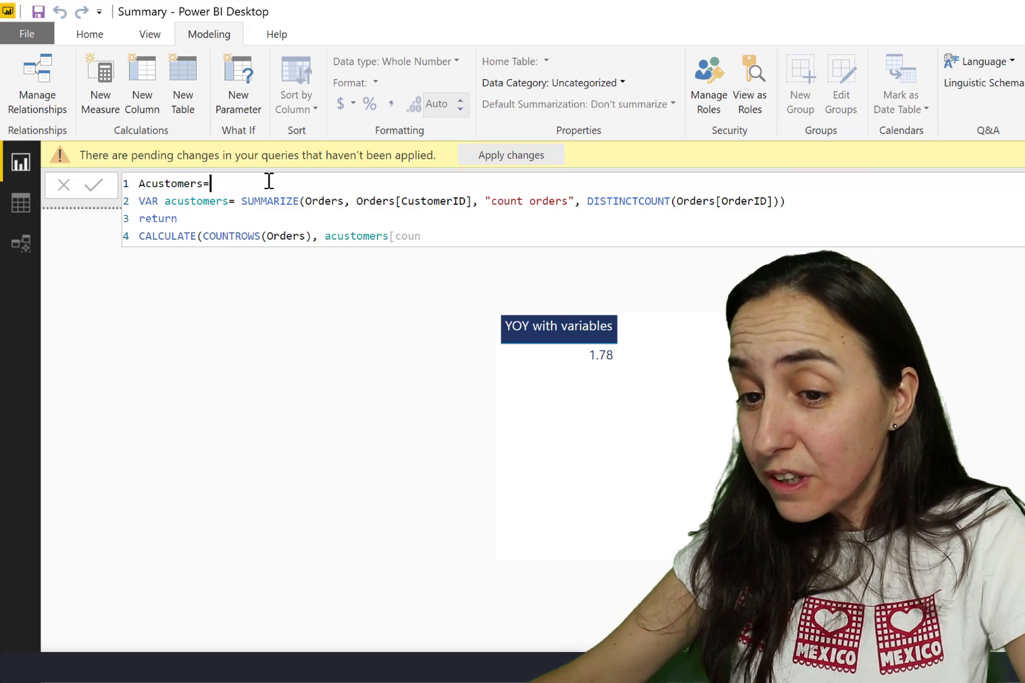
left_click(241, 201)
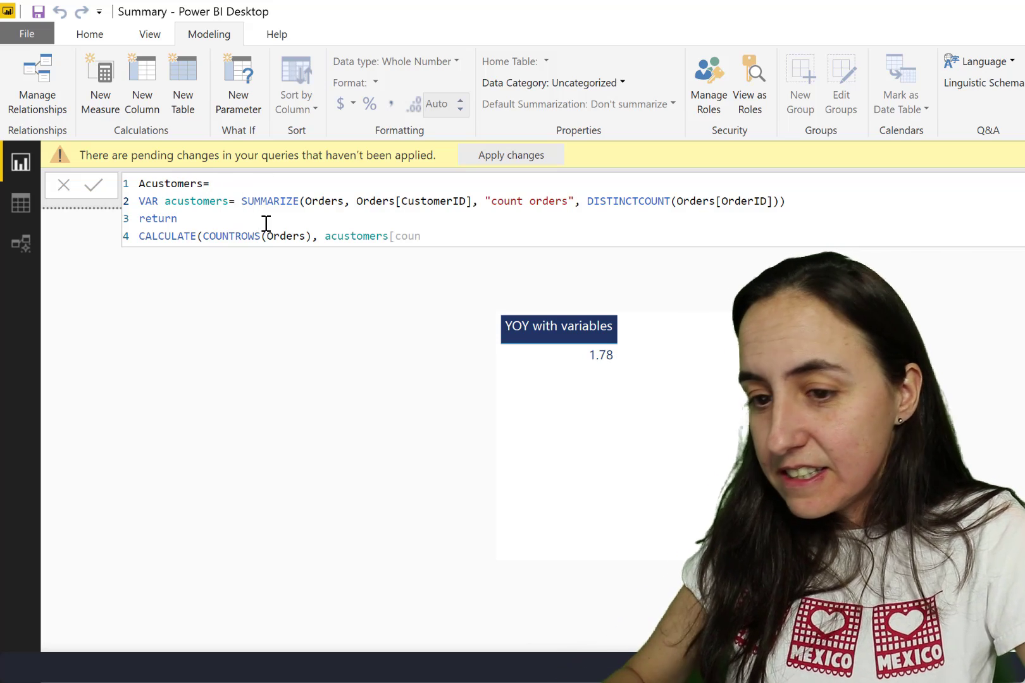
key("shift+Return")
key("shift+Return")
type("fi")
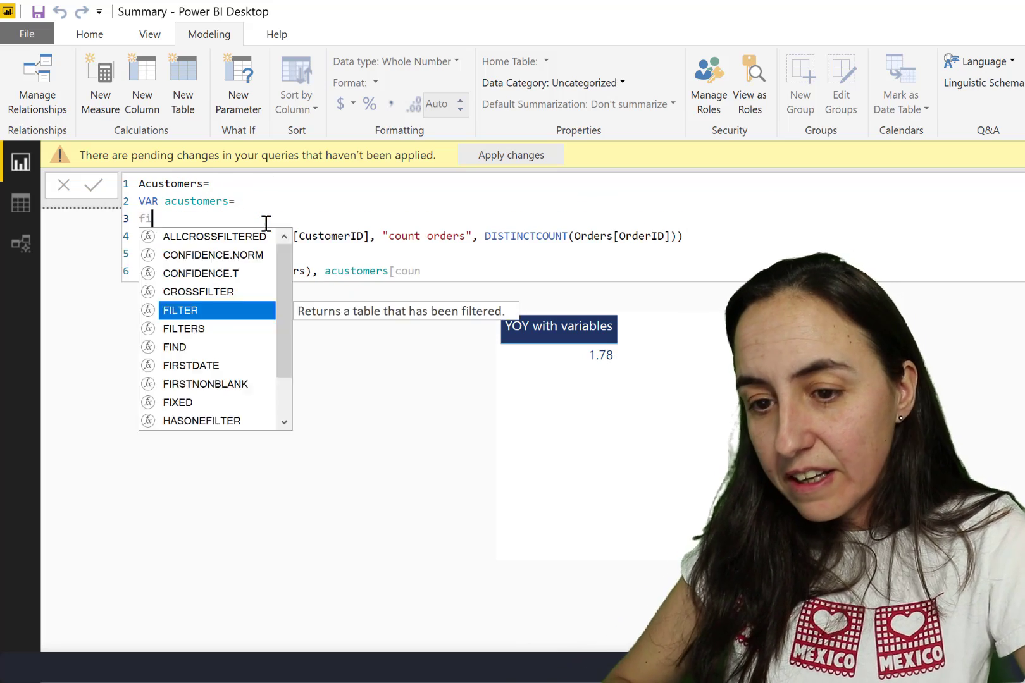
key("Tab")
Add [count orders]>15 as the filter condition after the SUMMARIZE table and close the FILTER function.
left_click(729, 233)
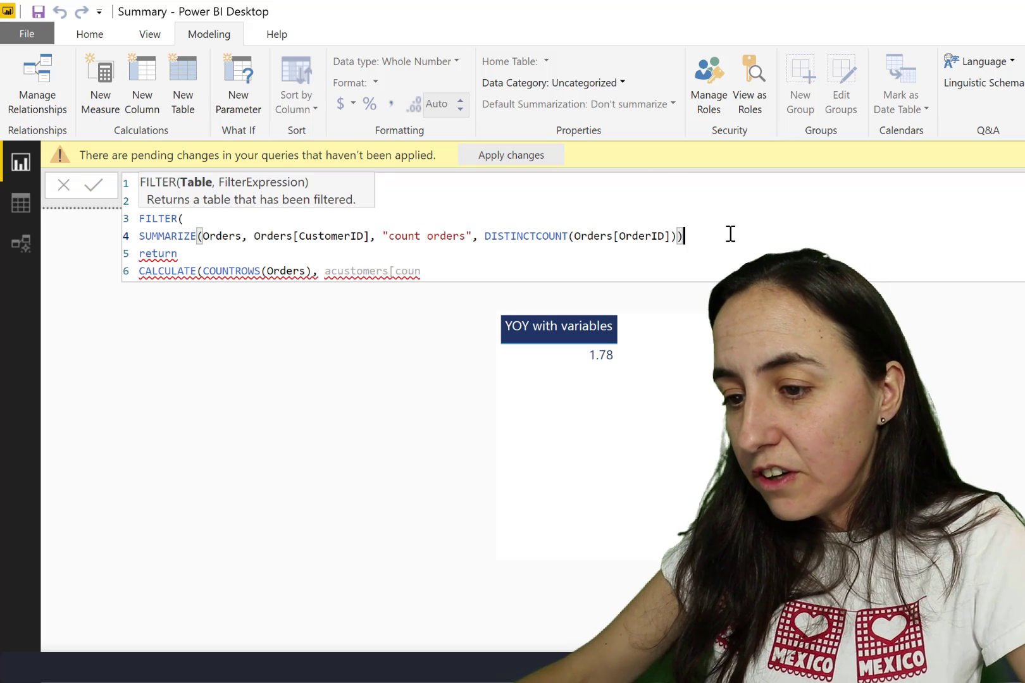
type(", ")
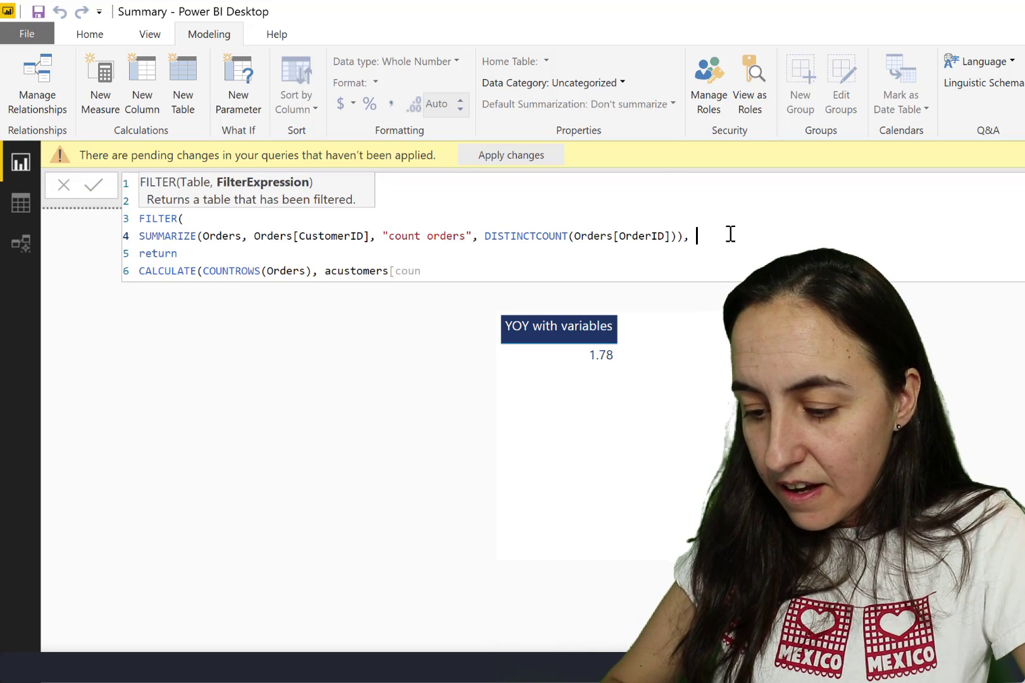
type("[count orders")
key("Tab")
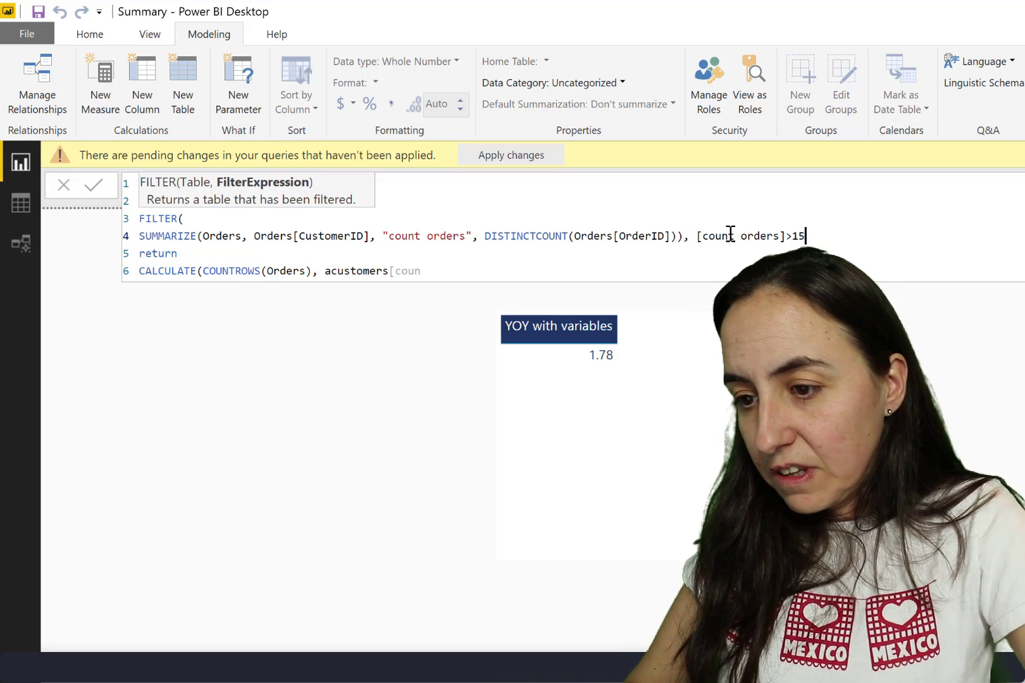
type(">15)")
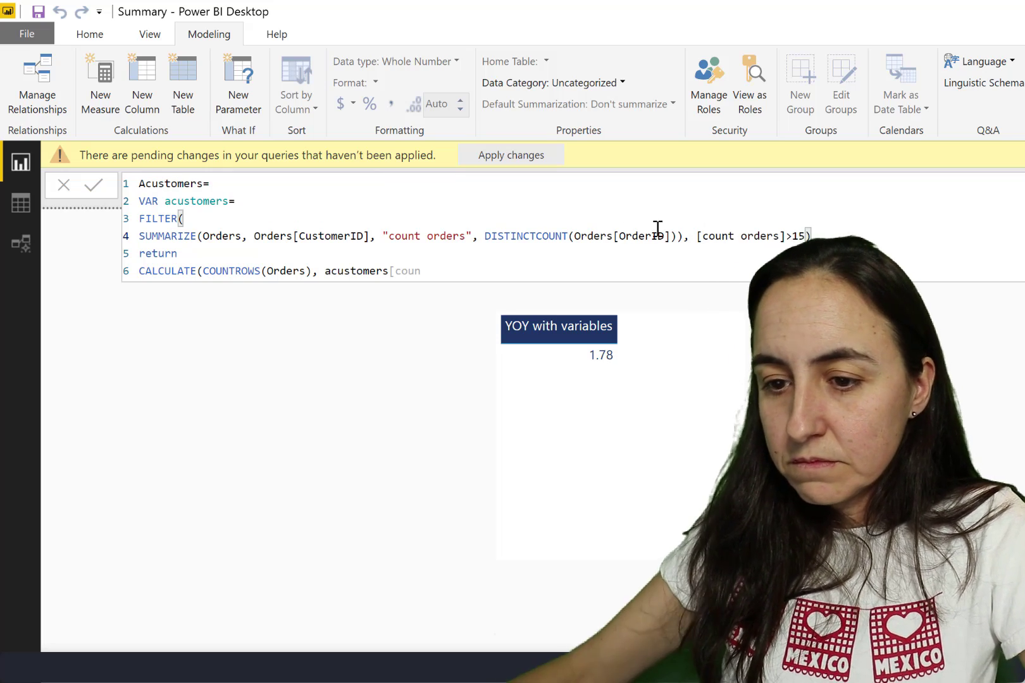
Change the CALCULATE expression to COUNTROWS(acustomers), remove the unfinished filter argument, and commit the measure.
left_click_drag(494, 271, 268, 270)
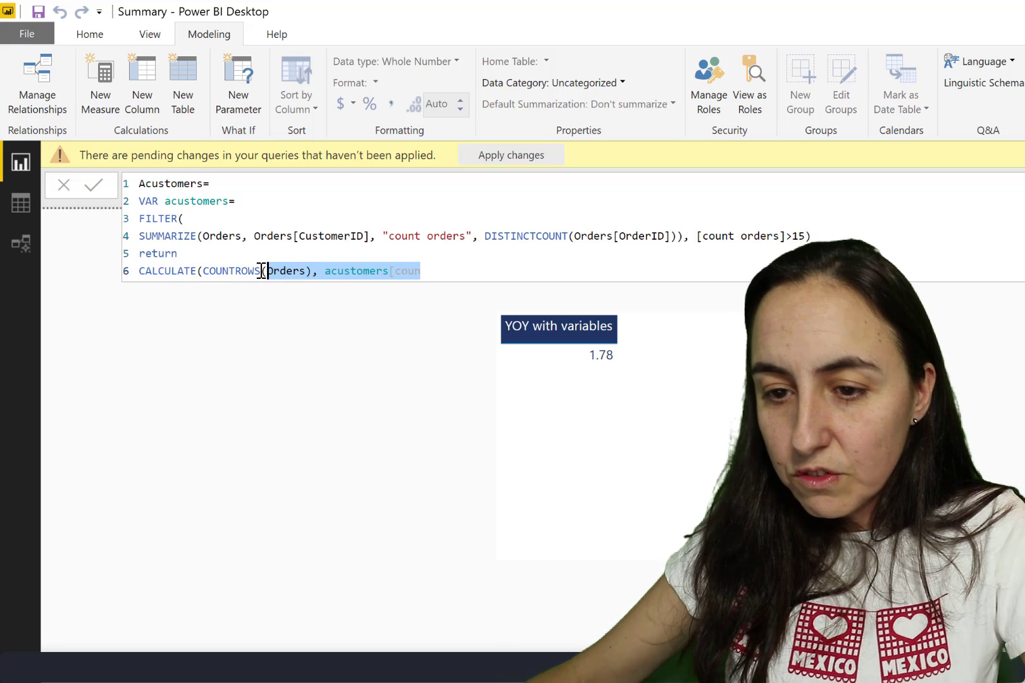
type("acustomers")
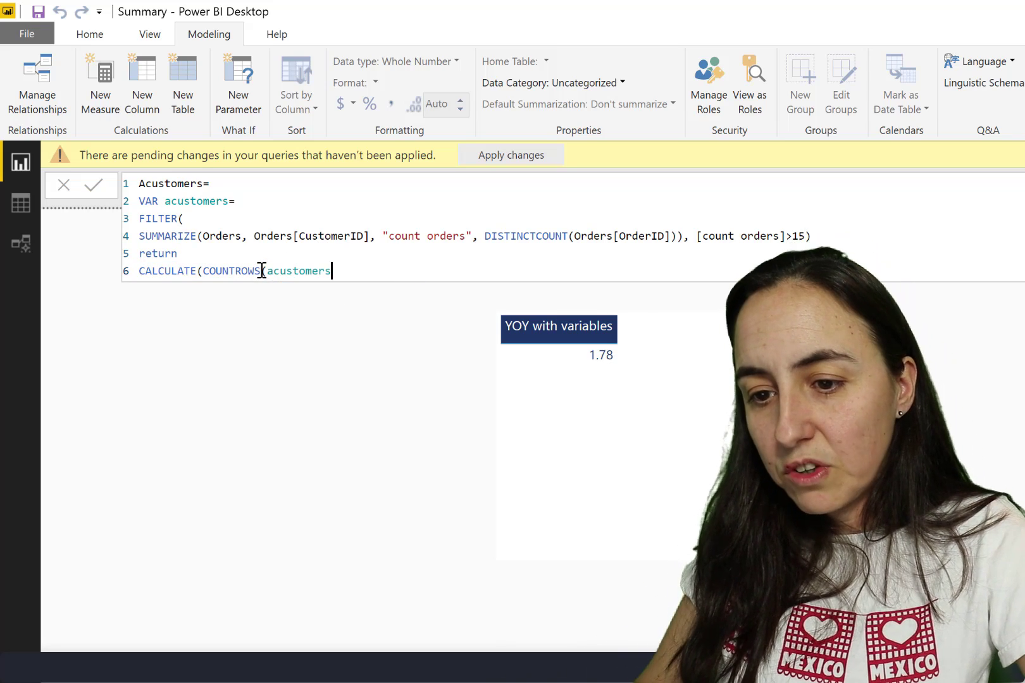
type(")")
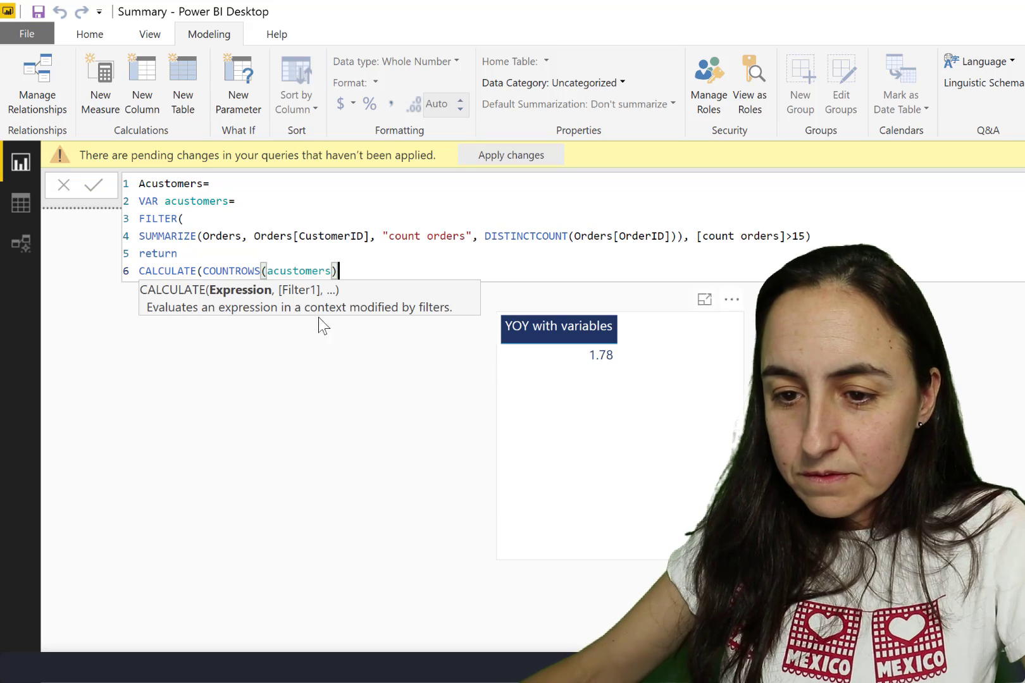
left_click_drag(202, 271, 140, 271)
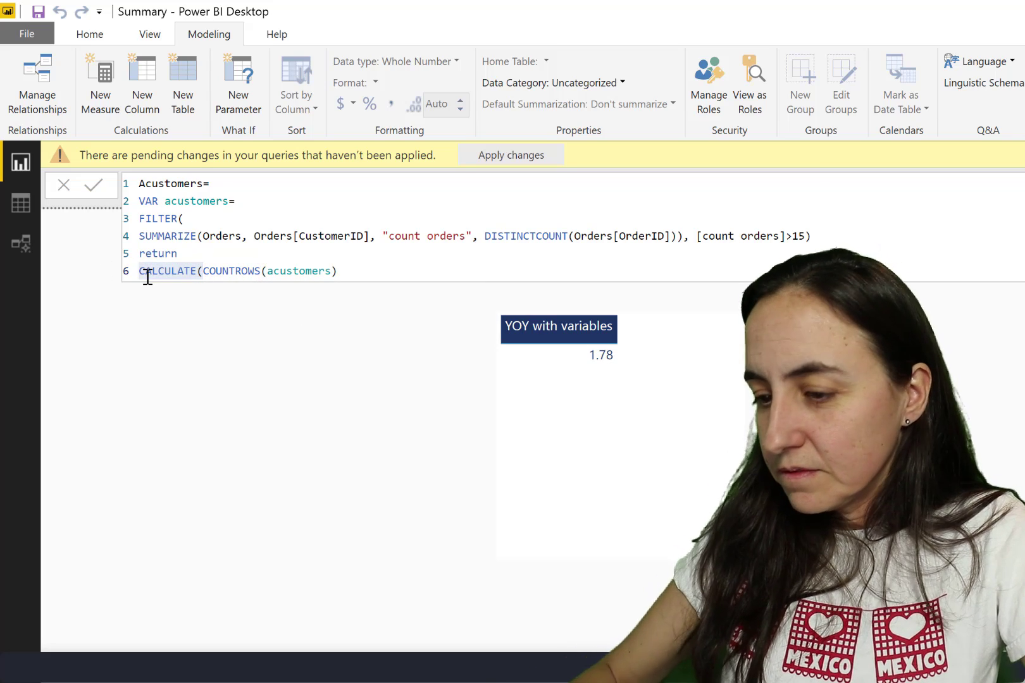
key("Return")
Remove the CALCULATE function name from the return line, leaving COUNTROWS(acustomers), and leave the formula editor.
left_click_drag(196, 272, 122, 273)
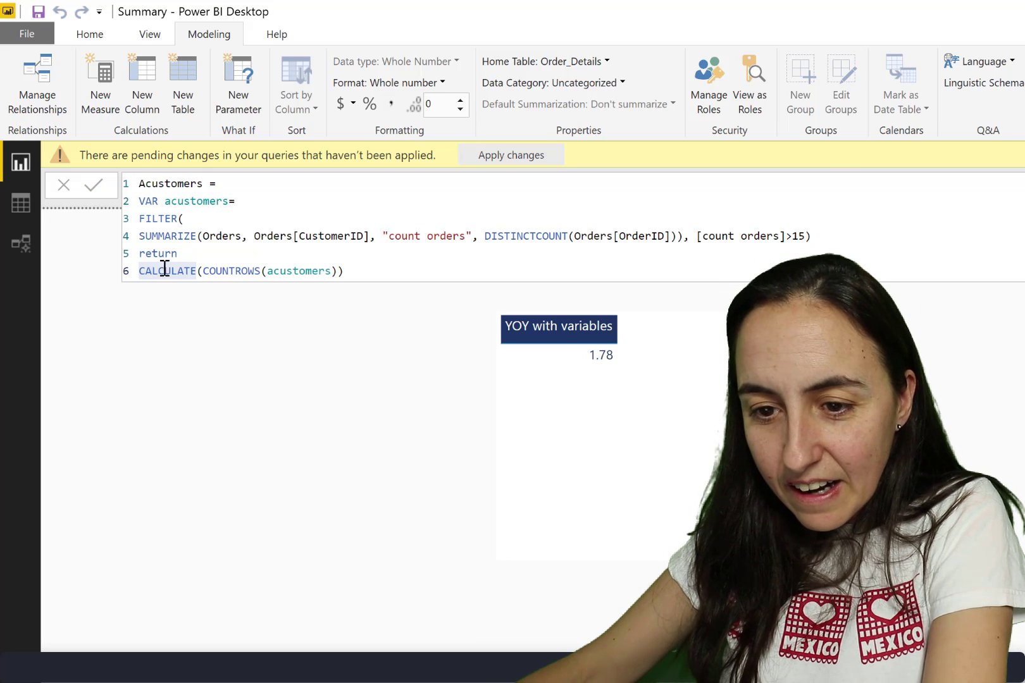
double_click(164, 269)
key("BackSpace")
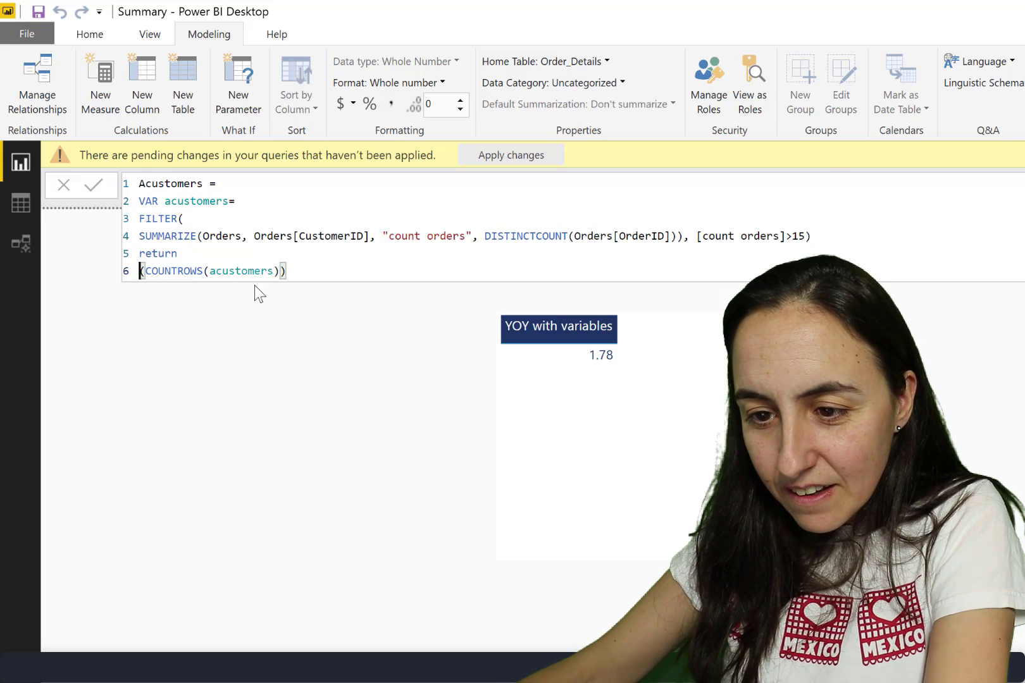
key("BackSpace")
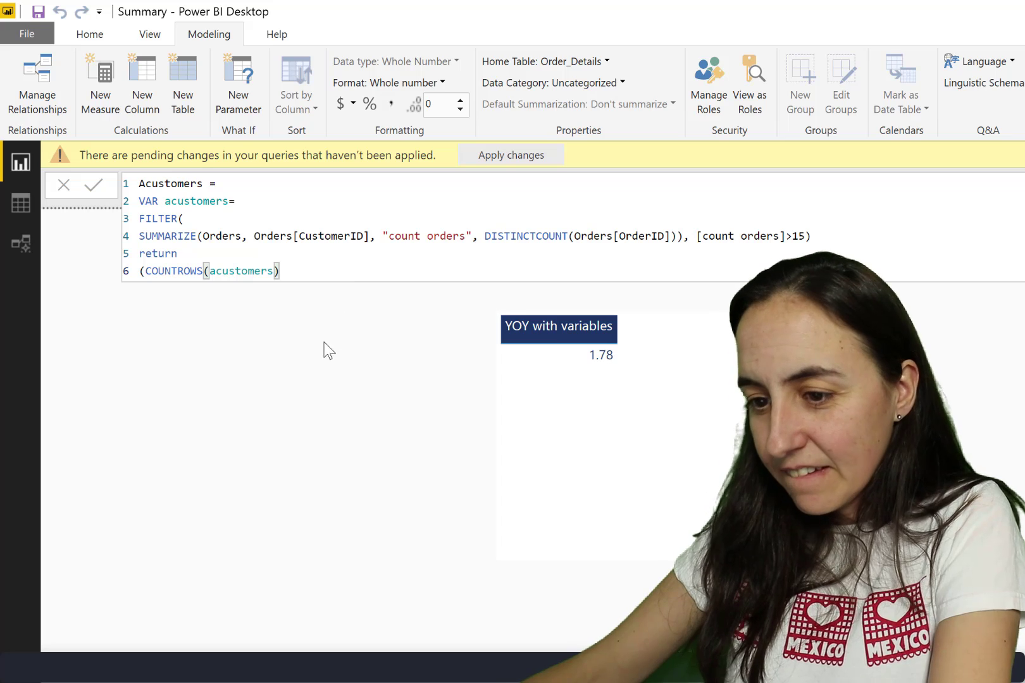
left_click(351, 349)
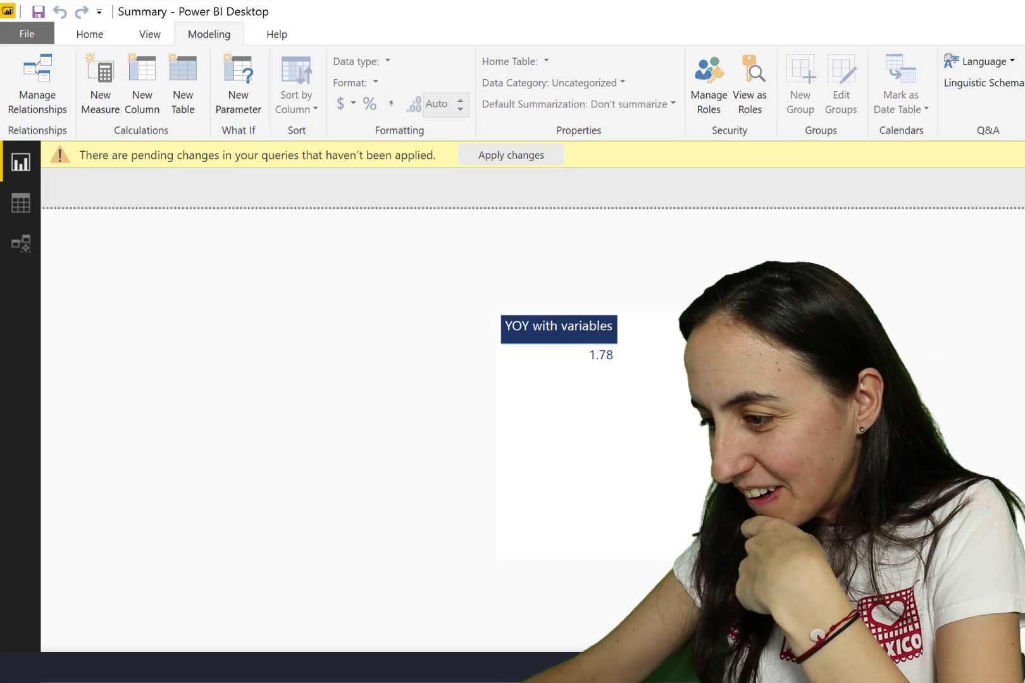
Reopen the Acustomers measure and highlight its SUMMARIZE table together with the [count orders] filter column.
left_click(974, 272)
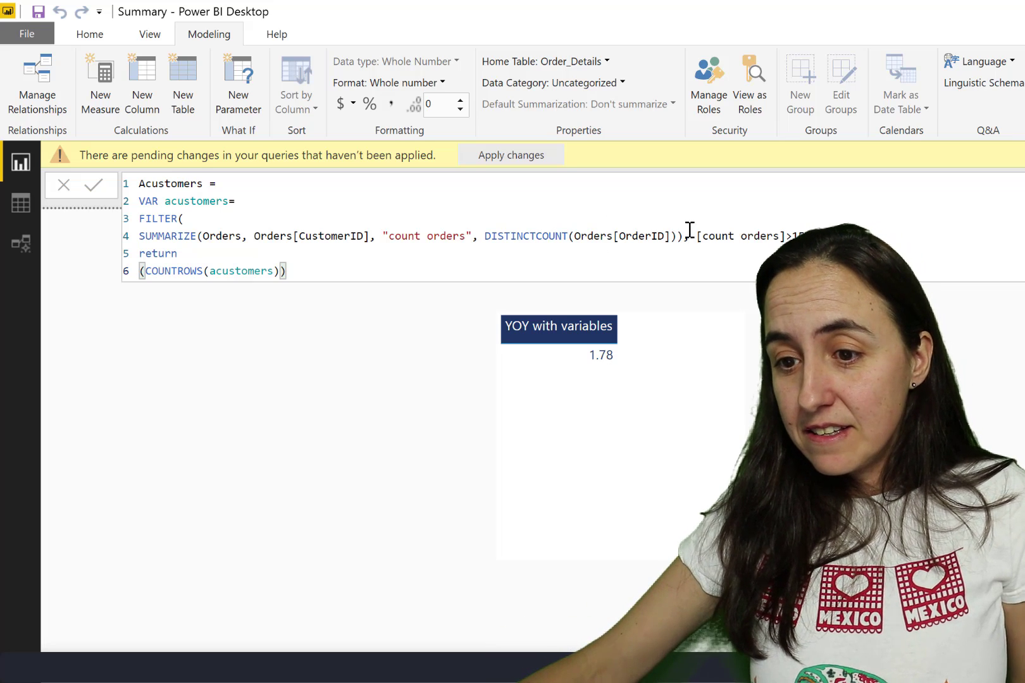
left_click_drag(784, 235, 389, 232)
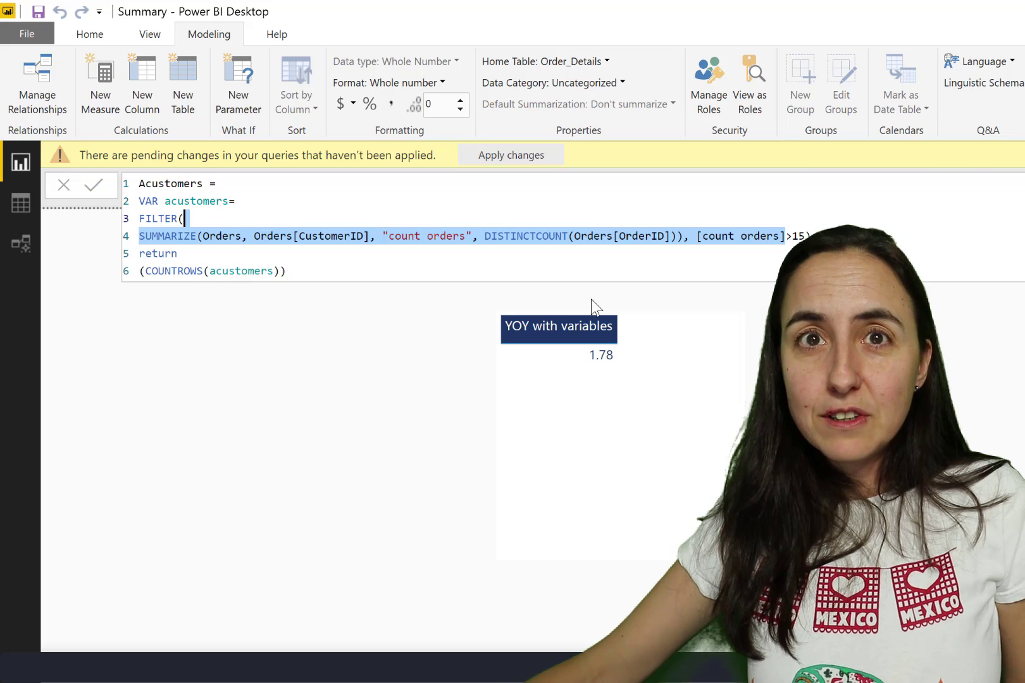